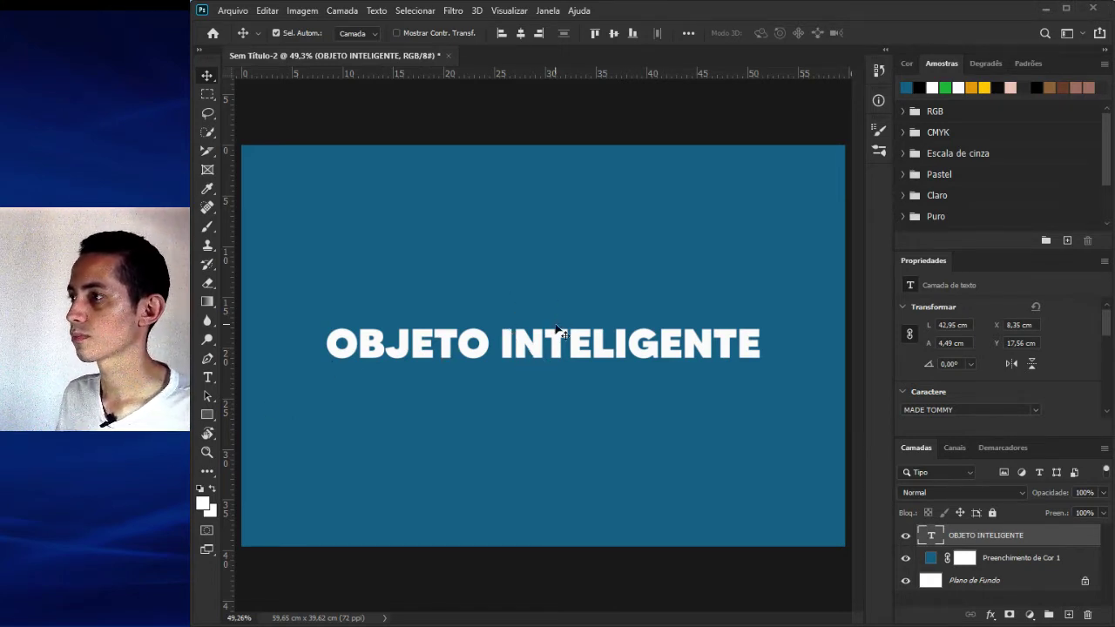
- Examine at high magnification the pixels along the edges of the letter I in the OBJETO INTELIGENTE text
scroll(503, 351, "up", 1)
scroll(504, 348, "up", 4)
scroll(505, 323, "down", 2)
scroll(507, 322, "up", 3)
scroll(508, 324, "up", 6)
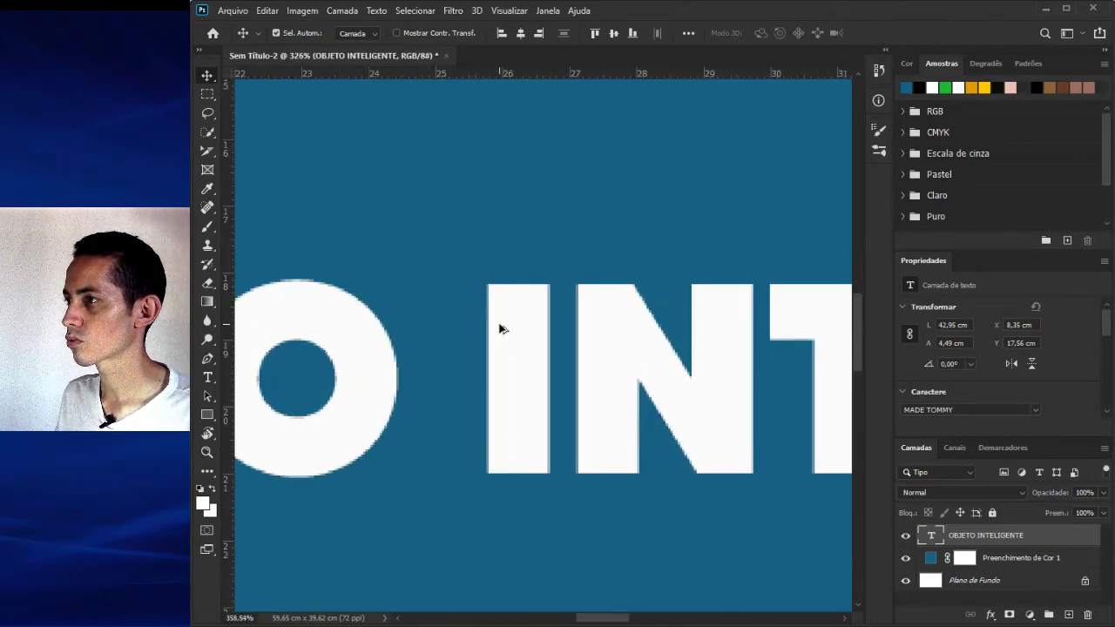
scroll(495, 327, "up", 4)
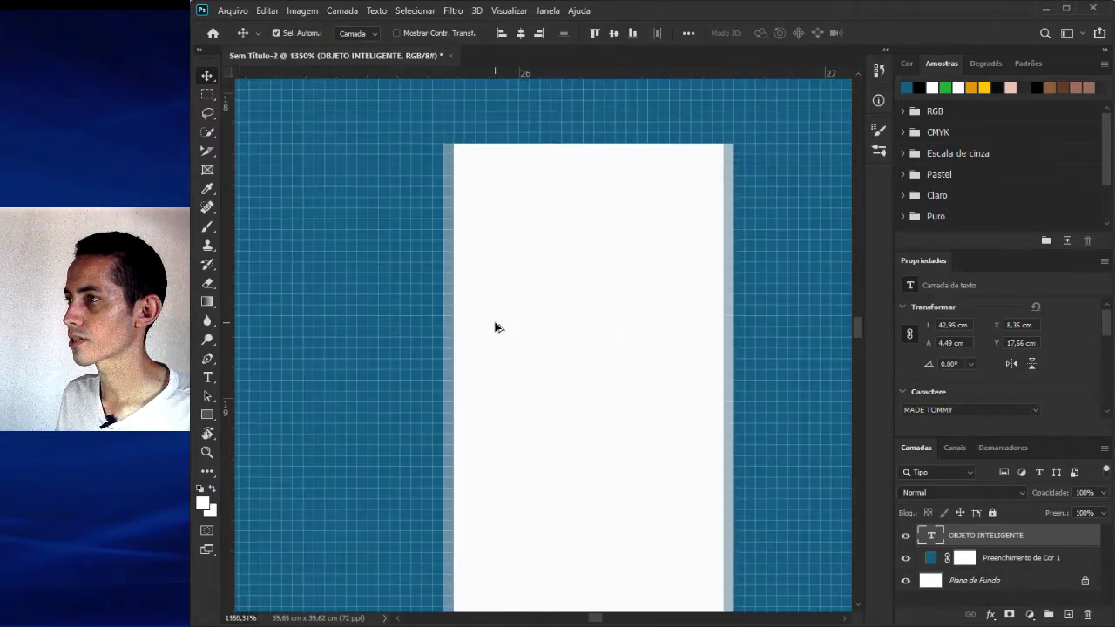
scroll(494, 327, "down", 5)
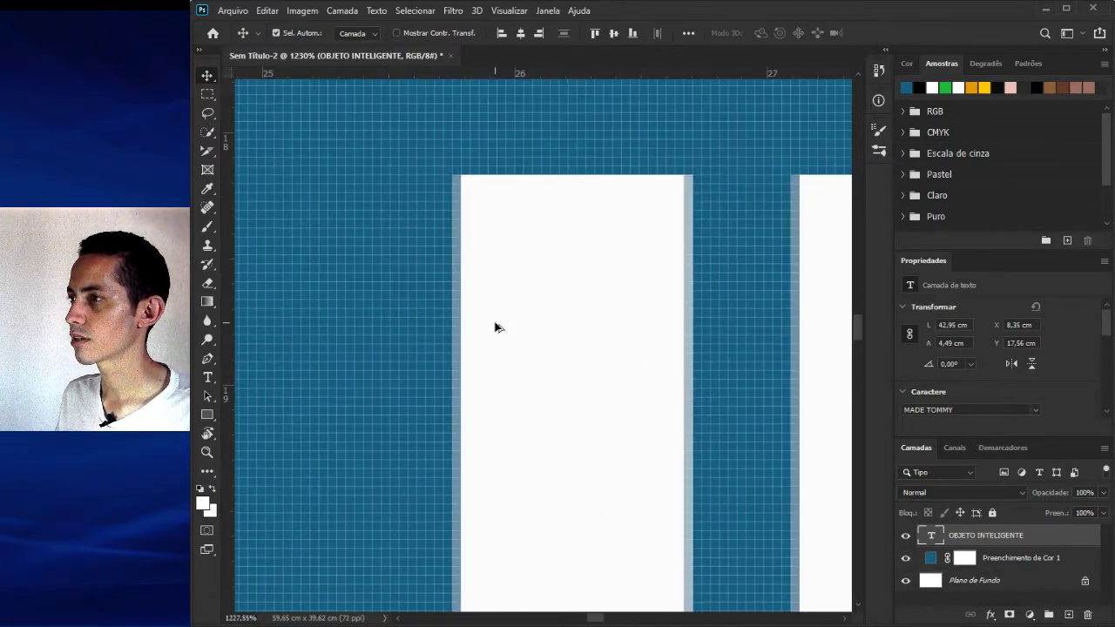
scroll(495, 327, "down", 1)
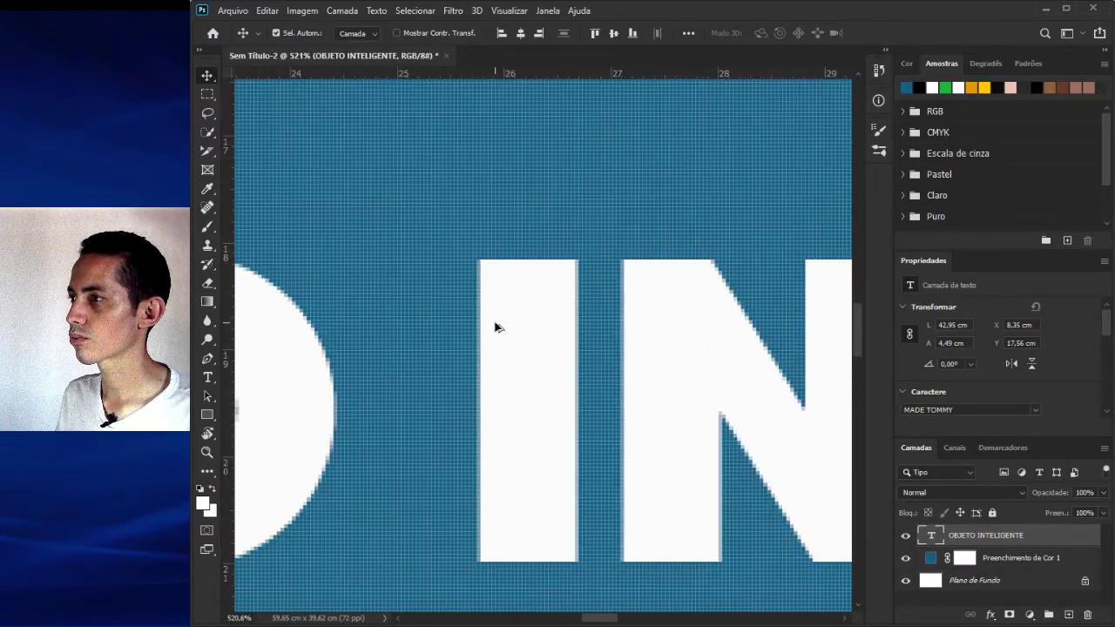
scroll(495, 327, "up", 3)
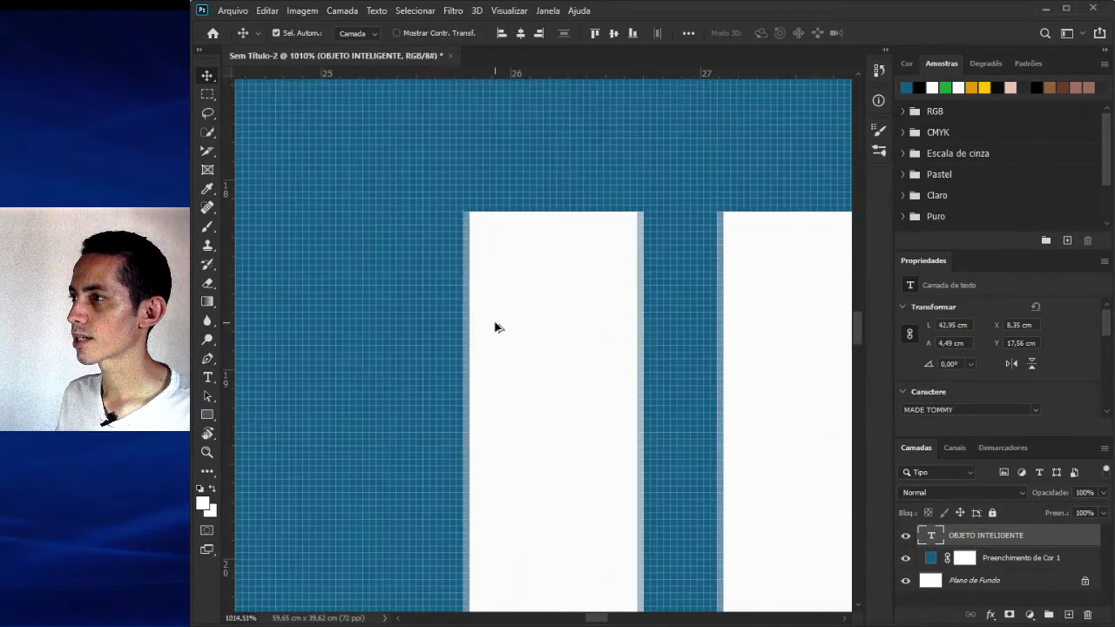
scroll(494, 328, "up", 1)
scroll(436, 269, "up", 1)
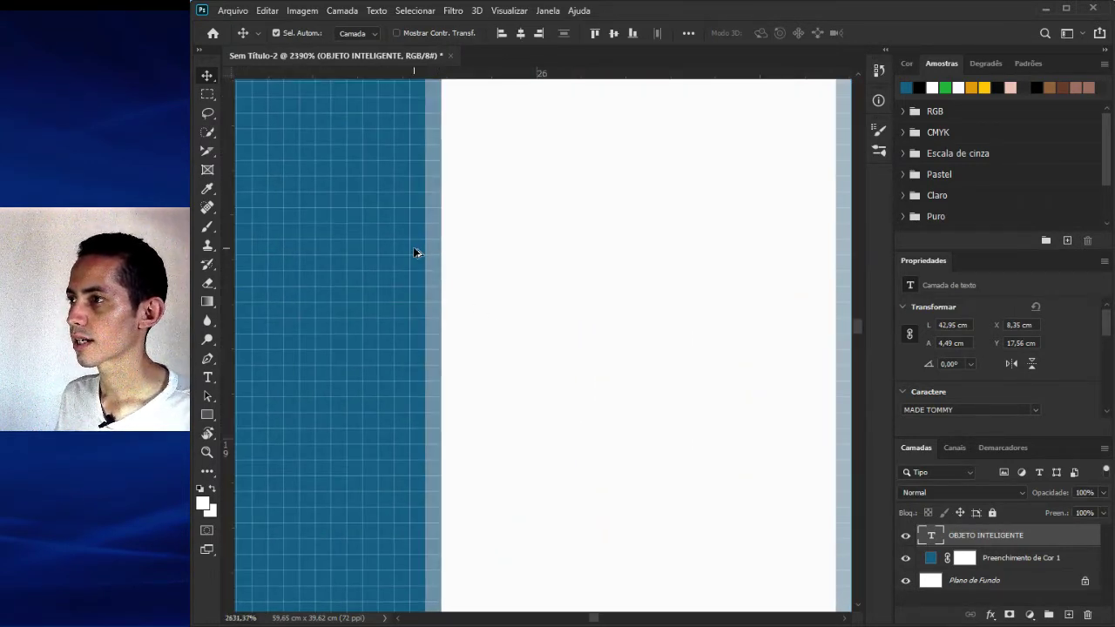
scroll(417, 259, "up", 1)
scroll(420, 264, "down", 2)
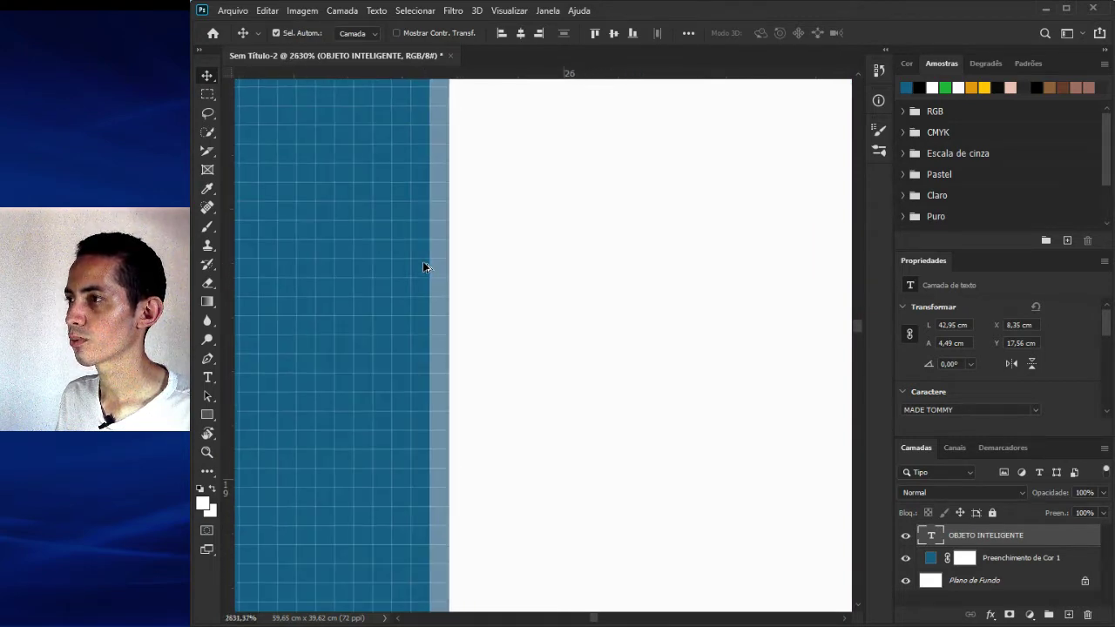
scroll(423, 264, "down", 1)
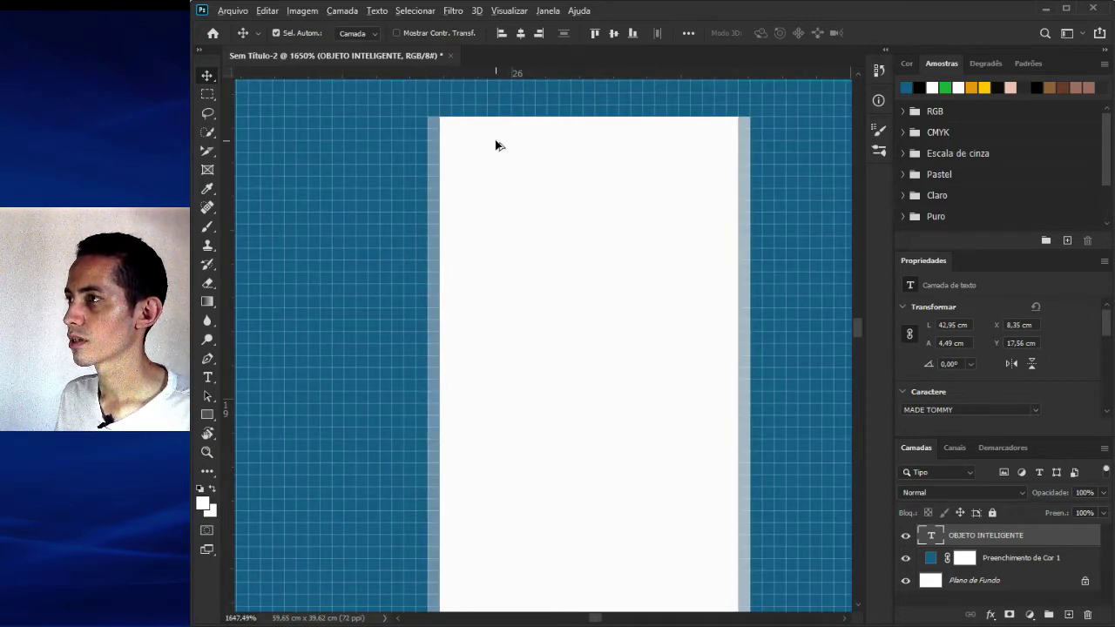
scroll(495, 145, "up", 1)
scroll(485, 147, "up", 1)
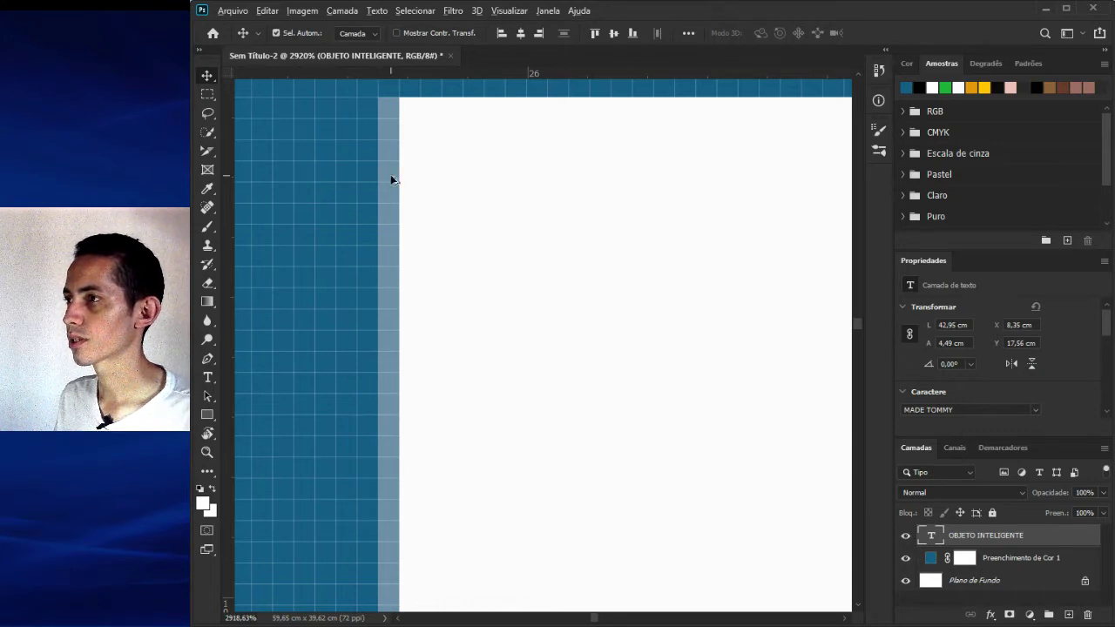
scroll(391, 179, "down", 5)
scroll(391, 179, "down", 4)
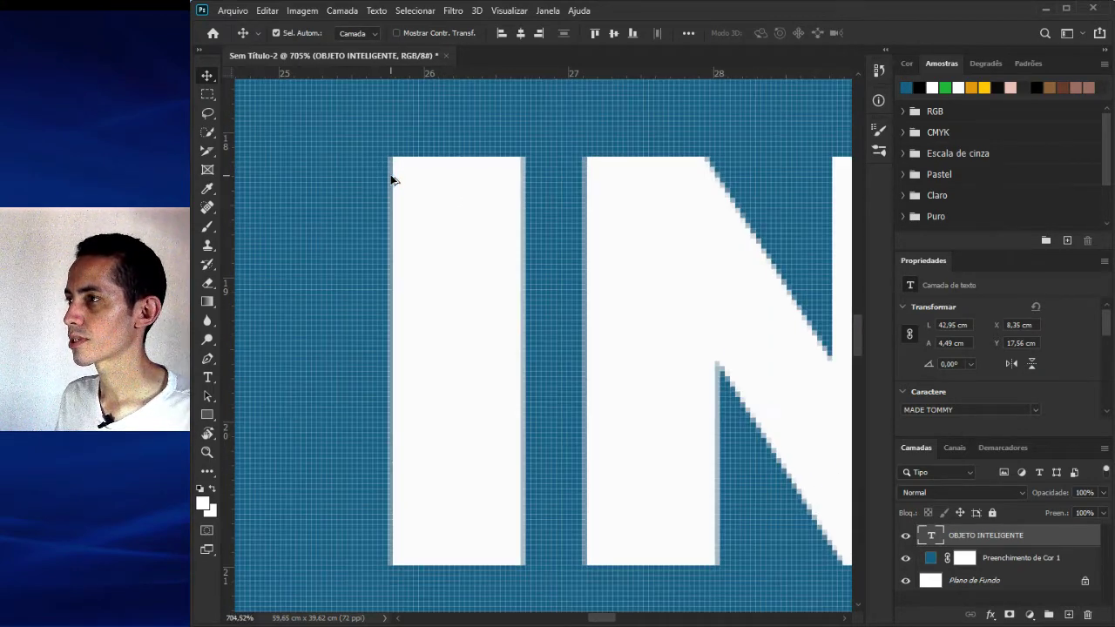
- Add a new empty pixel layer directly above the blue colour fill layer, below the text
left_click(390, 181)
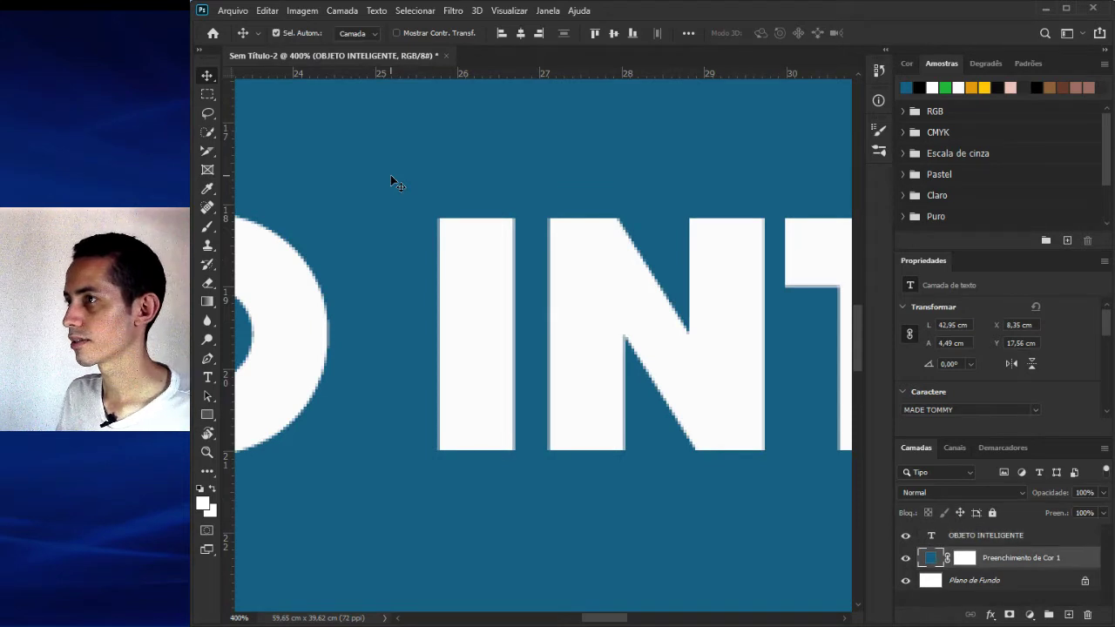
scroll(390, 181, "down", 5)
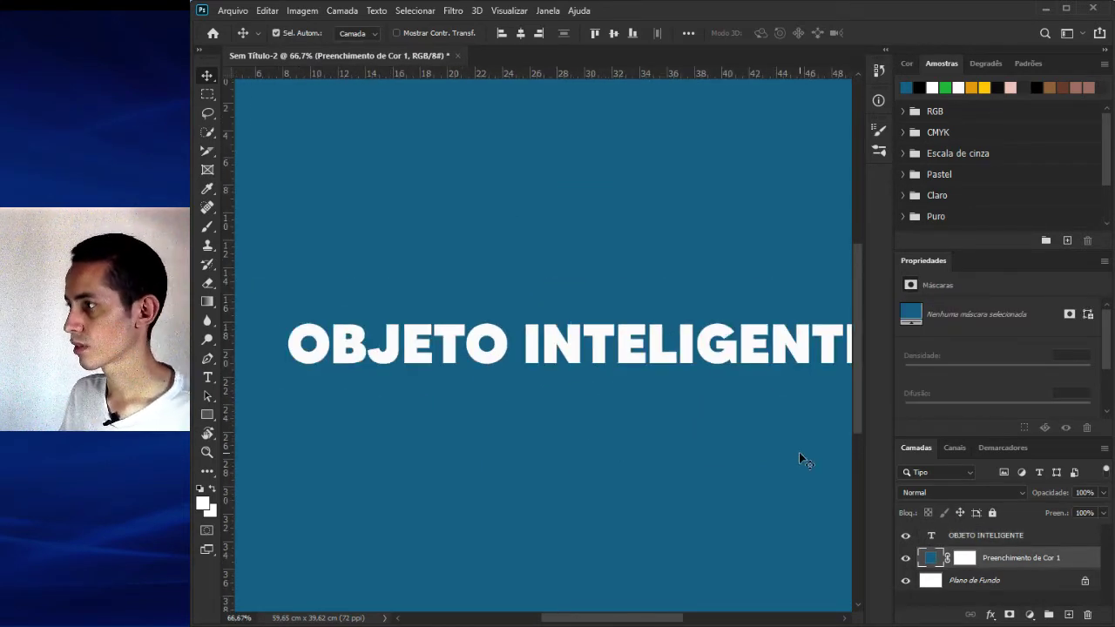
left_click(1030, 614)
left_click(885, 556)
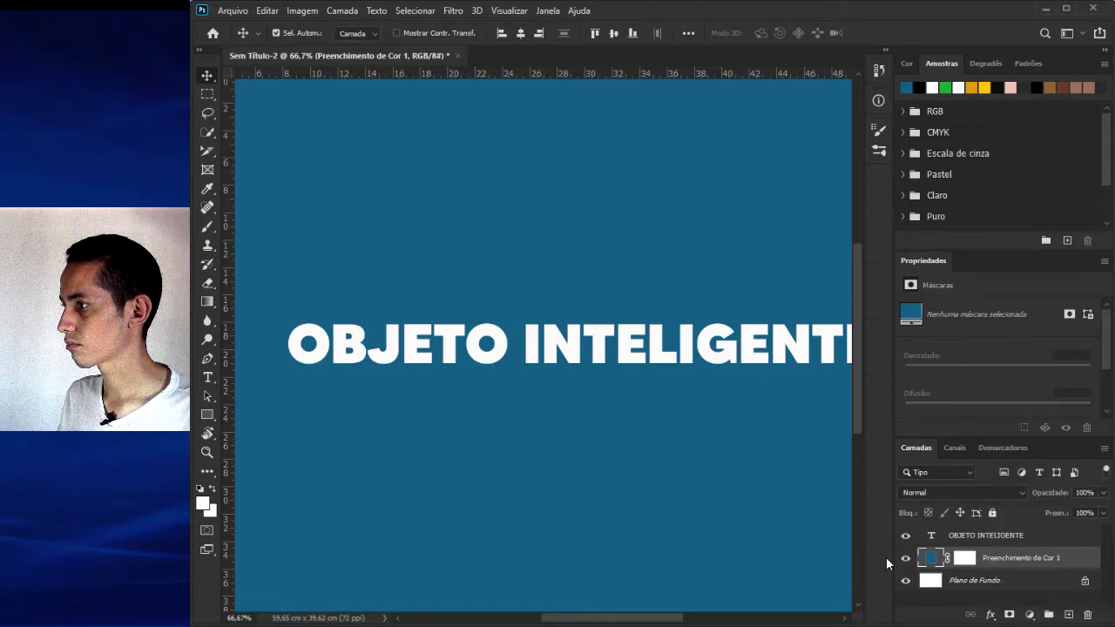
left_click(1068, 613)
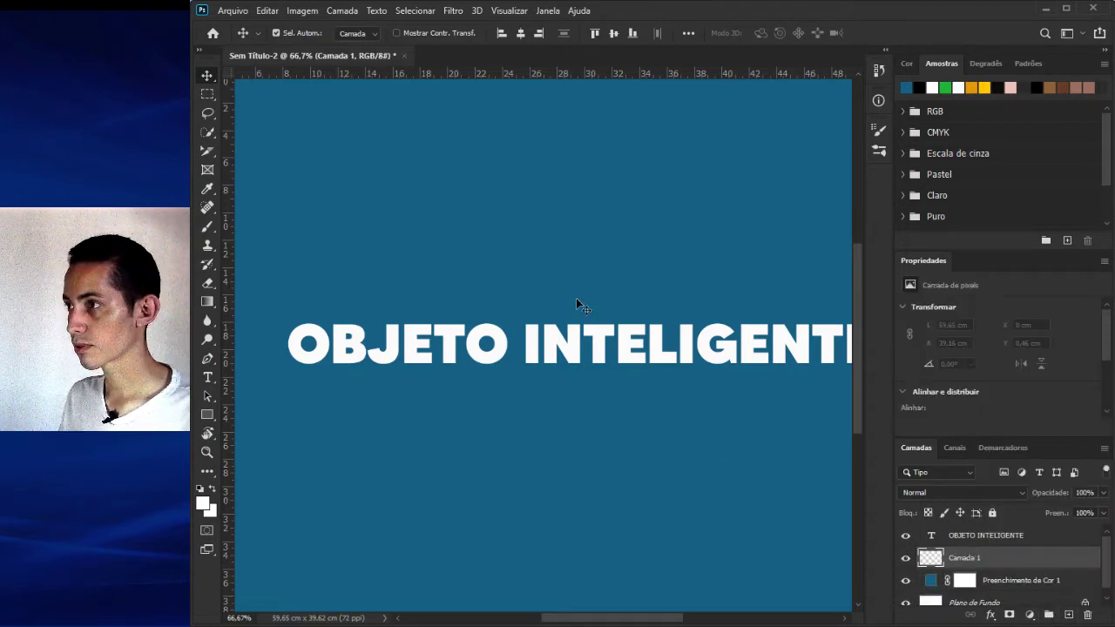
- Sample the blue background colour and set the foreground colour to the lighter blue 207cac
key("i")
left_click(534, 209)
left_click(205, 507)
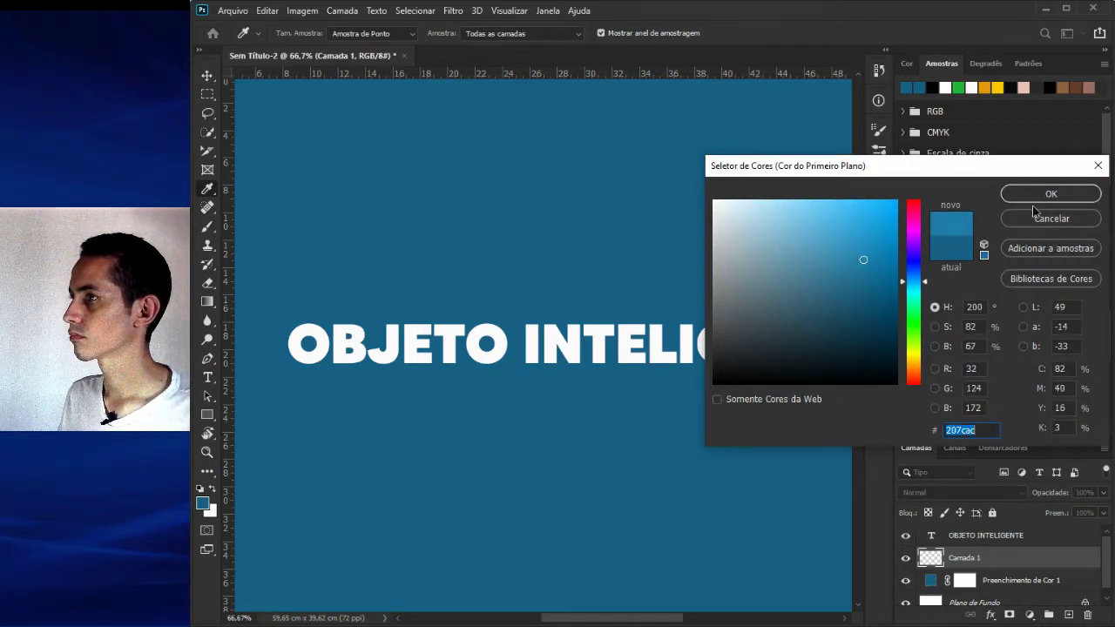
left_click(1045, 194)
- Paint a soft light-blue glow behind the text on the new layer with one dab of the 1000 px soft brush
key("b")
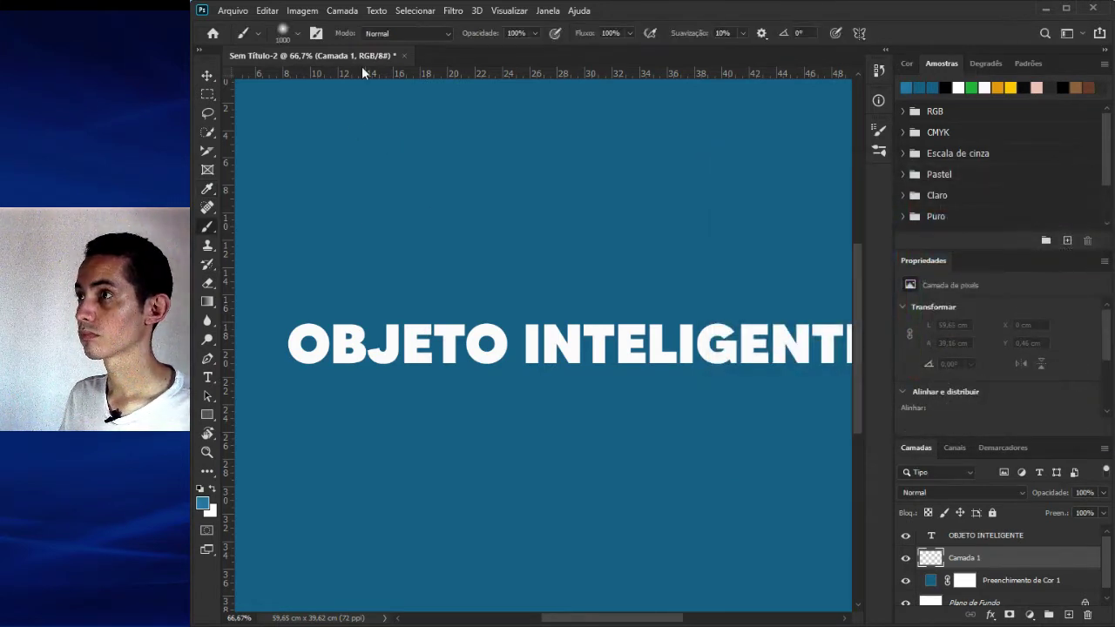
left_click(549, 338)
key("v")
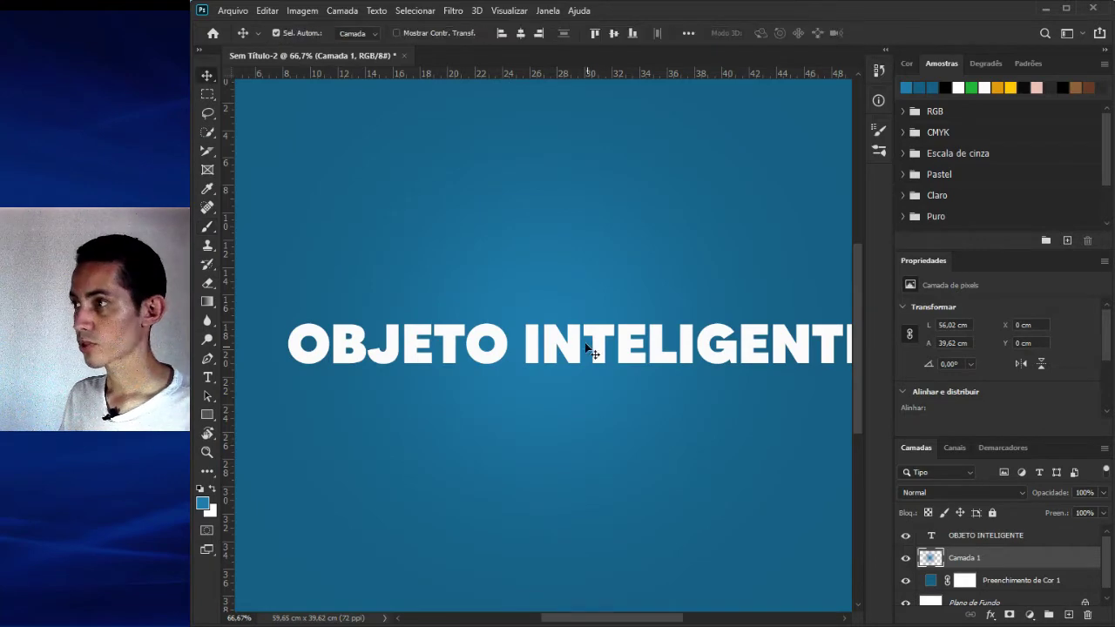
- Examine the pixel grid of the painted glow in the area around the letters O and I
scroll(518, 303, "up", 3)
scroll(514, 297, "up", 5)
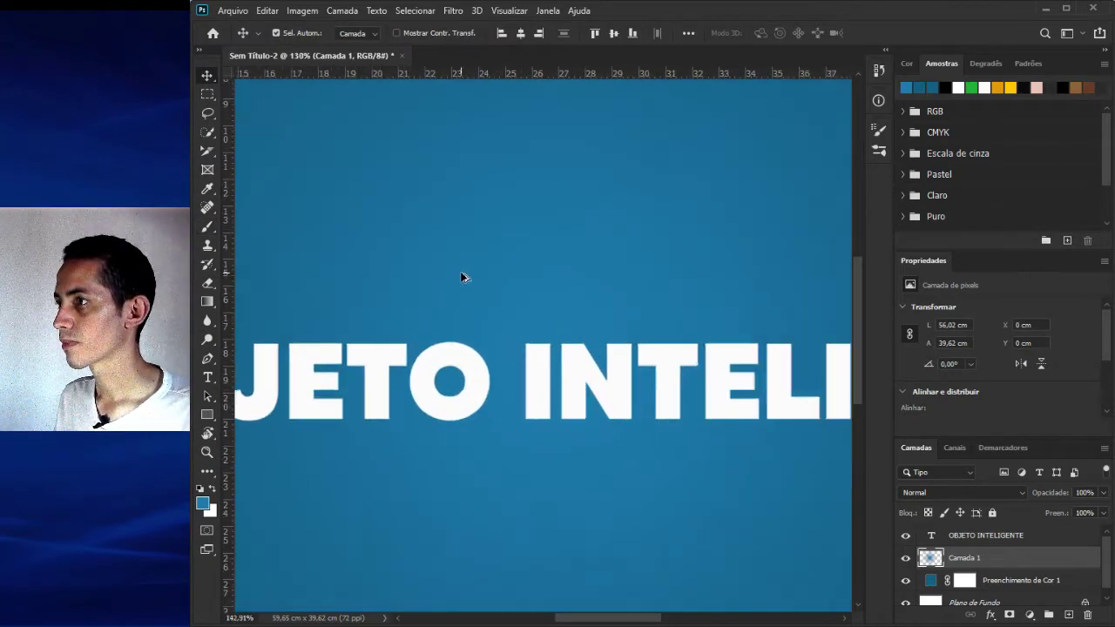
scroll(531, 363, "up", 8)
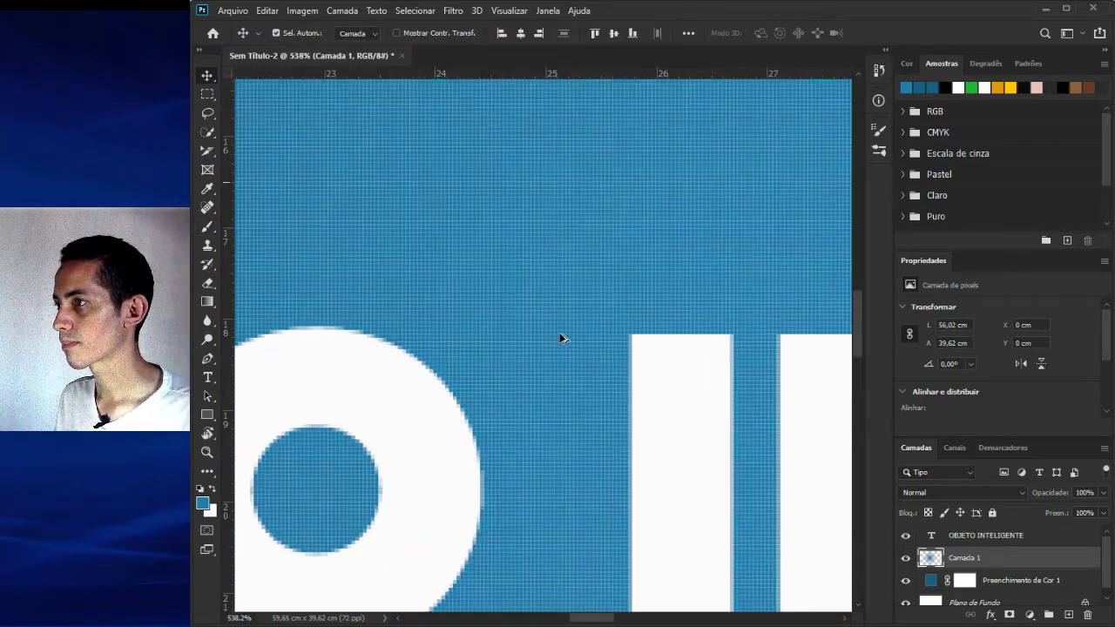
scroll(543, 287, "up", 4)
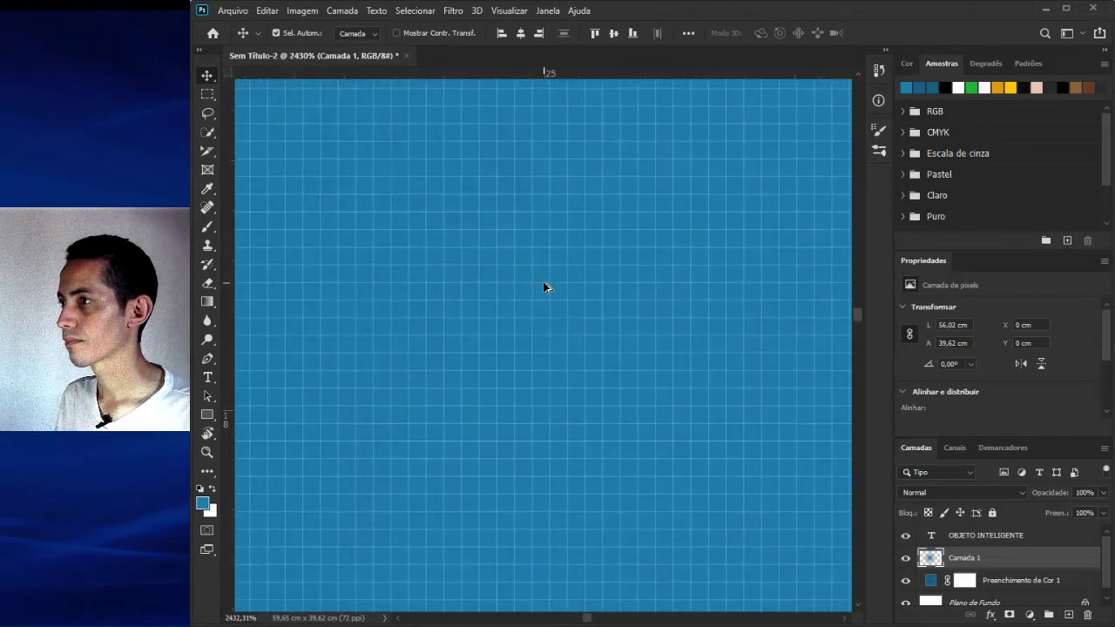
scroll(483, 268, "down", 4)
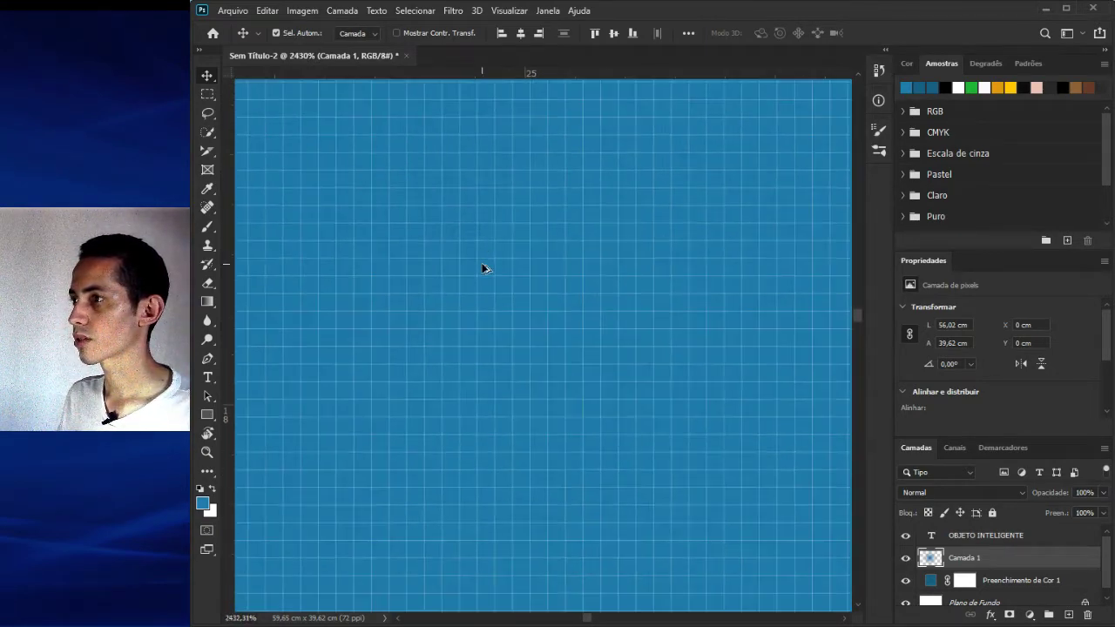
left_click_drag(607, 360, 601, 393)
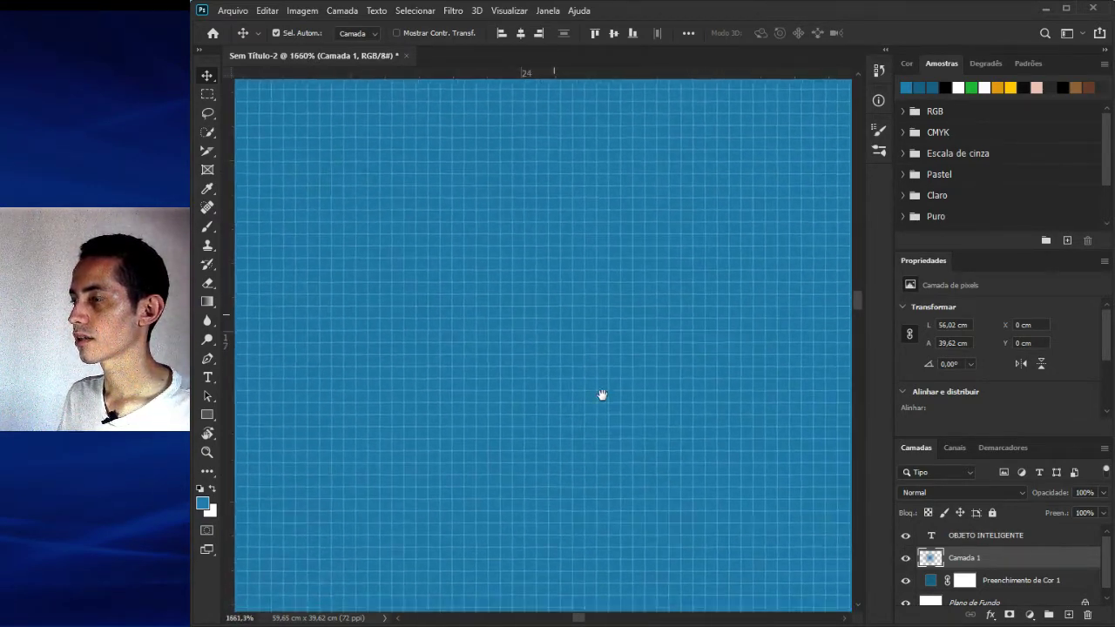
key("ctrl")
key("ctrl+minus")
key("ctrl+minus")
key("ctrl+minus")
key("ctrl+minus")
key("ctrl+minus")
key("ctrl+minus")
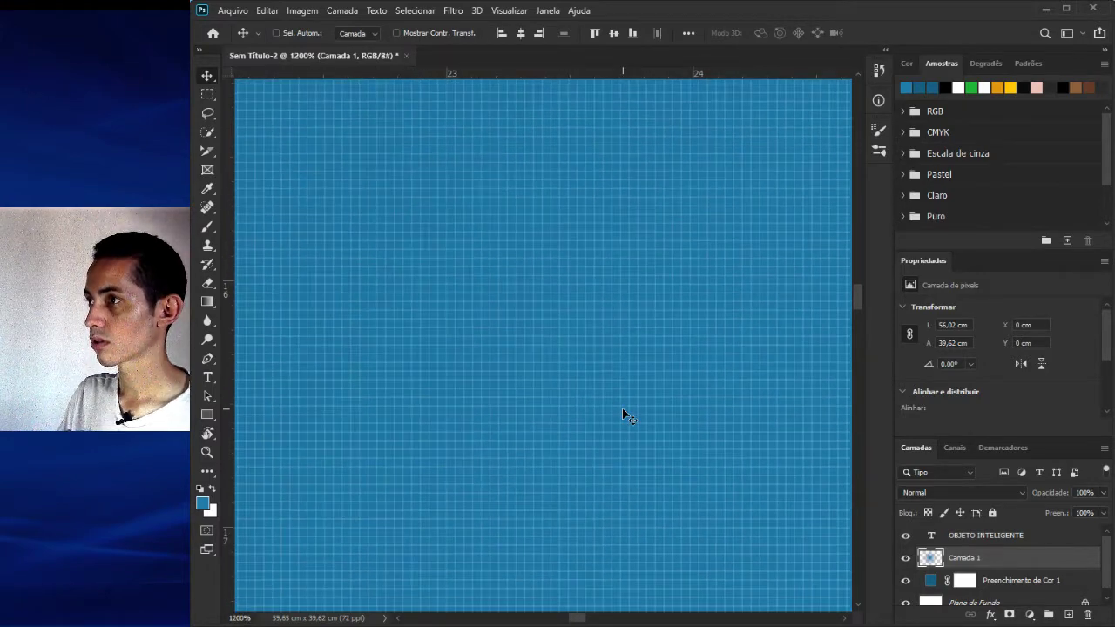
key("ctrl+minus")
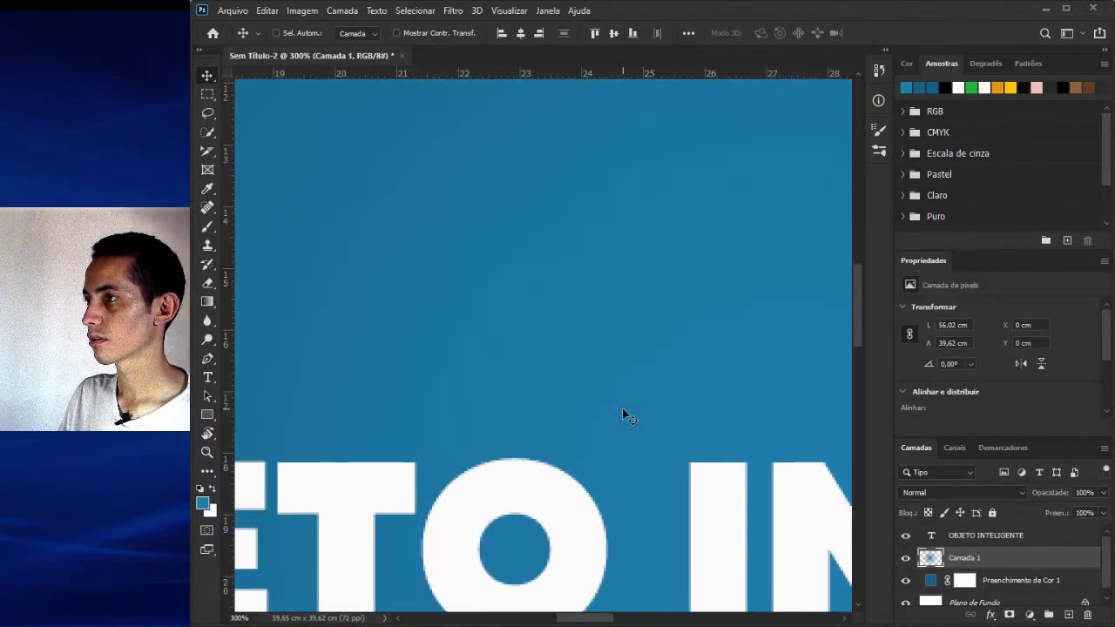
- Magnify the glow above the text to 6400% and compare its individual pixels with the smooth look at normal size
key("ctrl+plus")
key("ctrl+plus")
key("ctrl+plus")
key("ctrl+plus")
key("ctrl+plus")
key("ctrl+plus")
key("ctrl+plus")
key("ctrl+plus")
key("ctrl+plus")
key("ctrl+plus")
key("ctrl+plus")
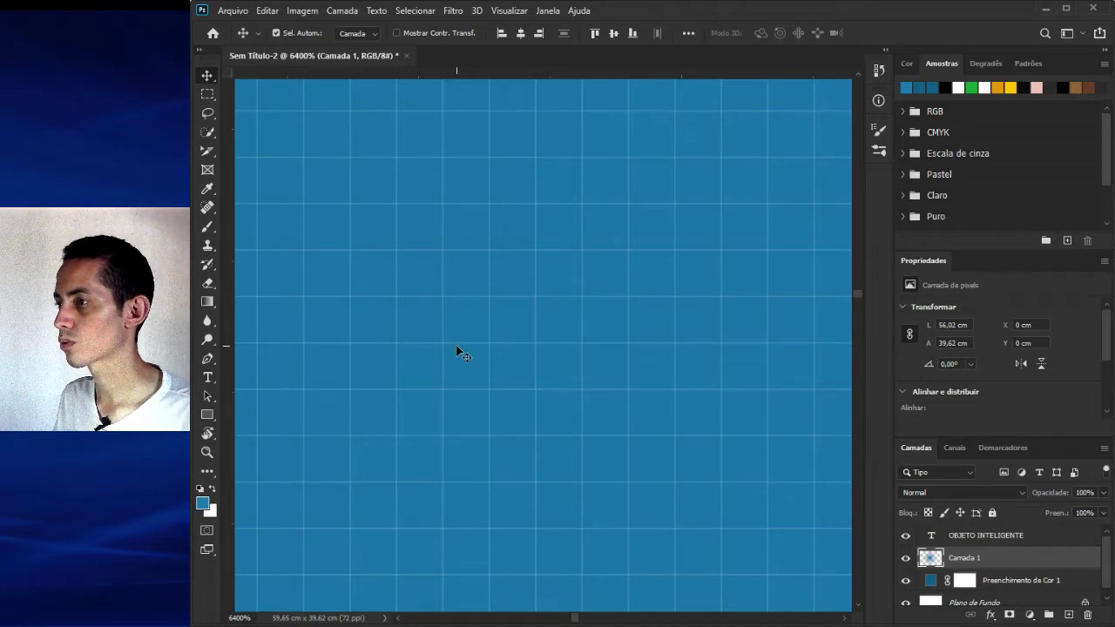
scroll(453, 304, "down", 10)
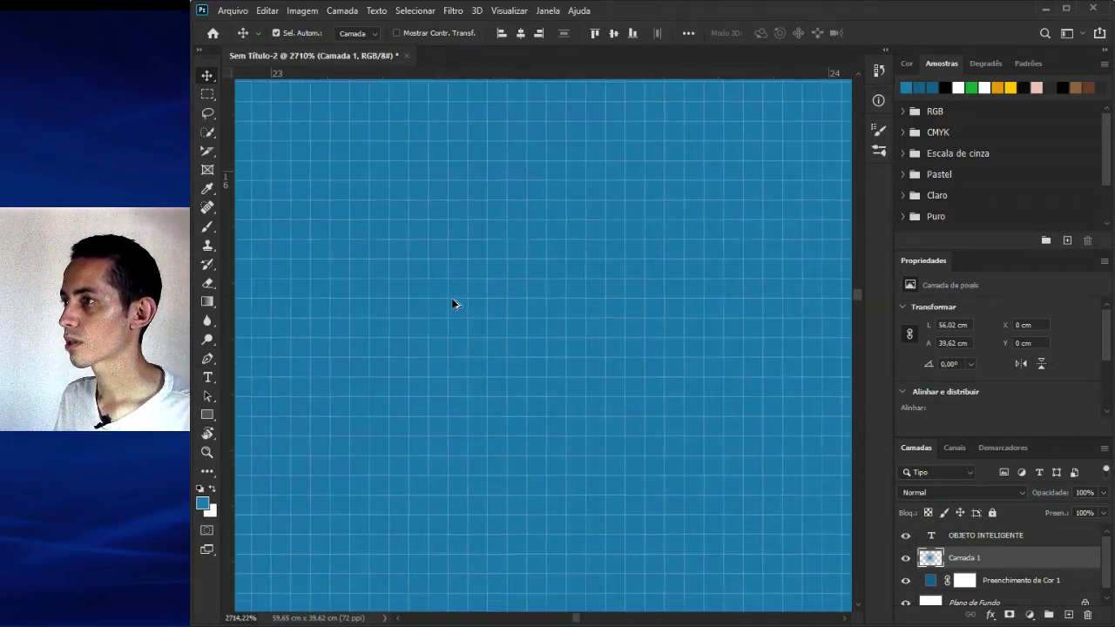
scroll(453, 304, "down", 10)
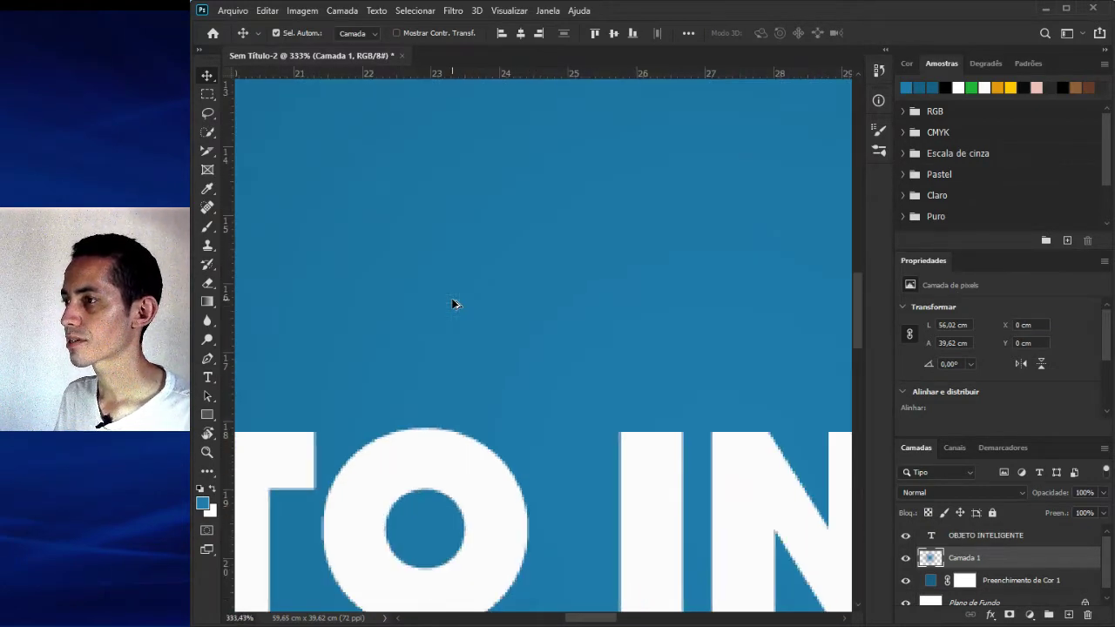
scroll(453, 304, "down", 2)
scroll(461, 378, "down", 2)
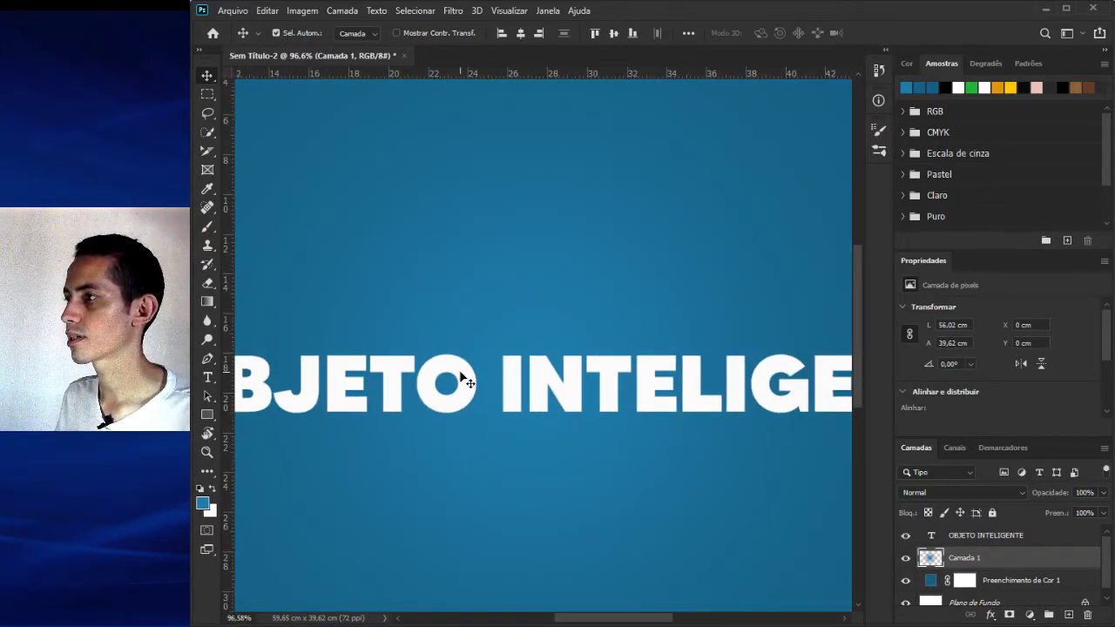
- Delete the layer that holds the painted glow
scroll(525, 323, "down", 3)
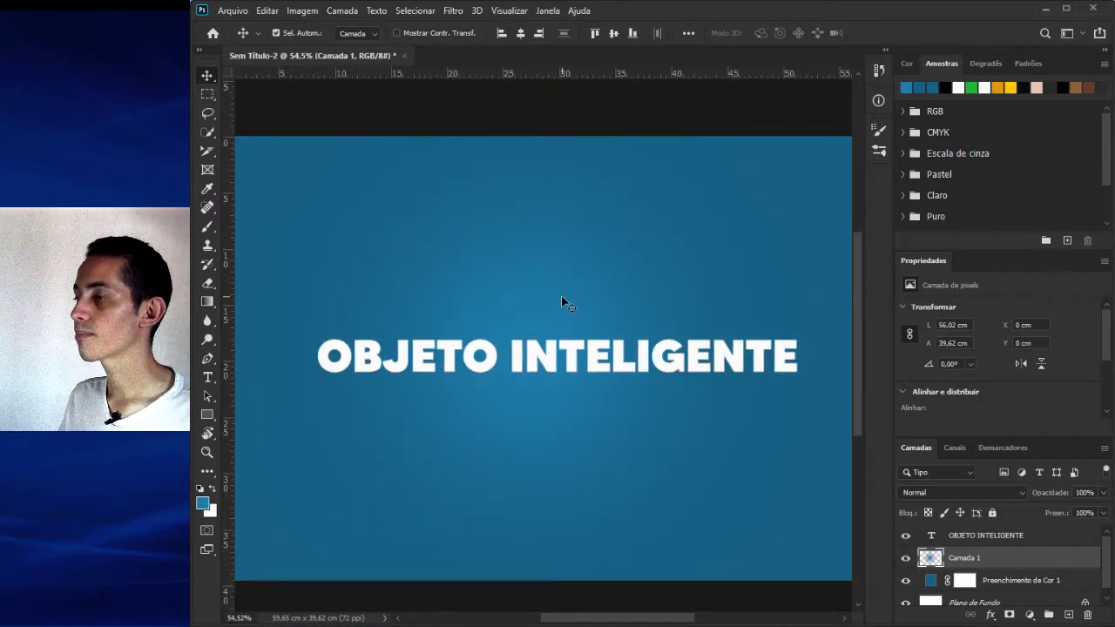
scroll(562, 298, "down", 1)
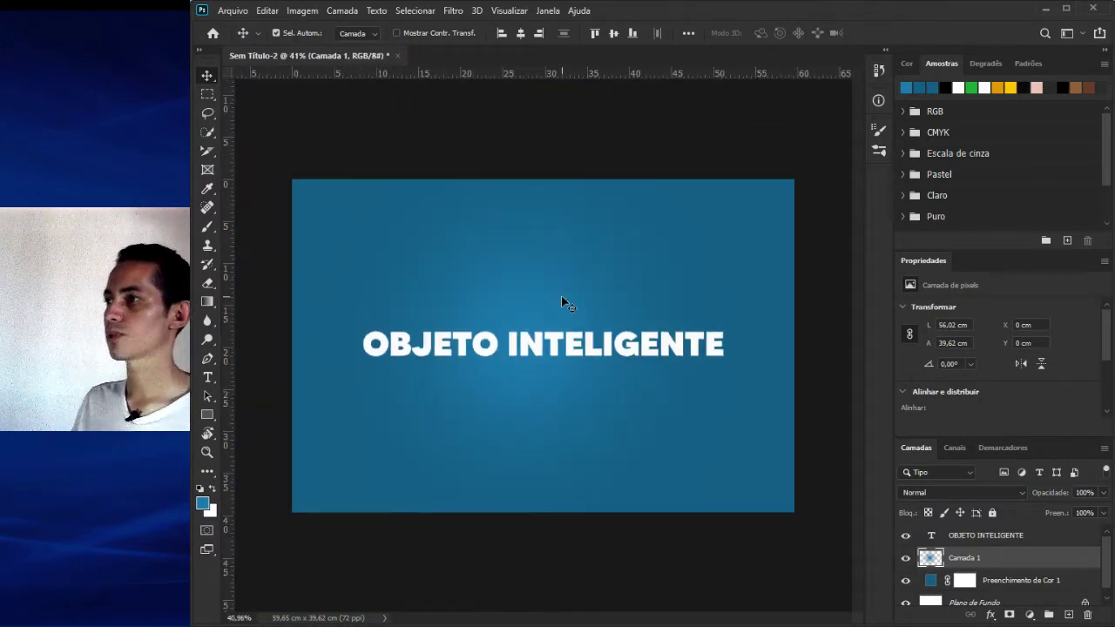
key("Delete")
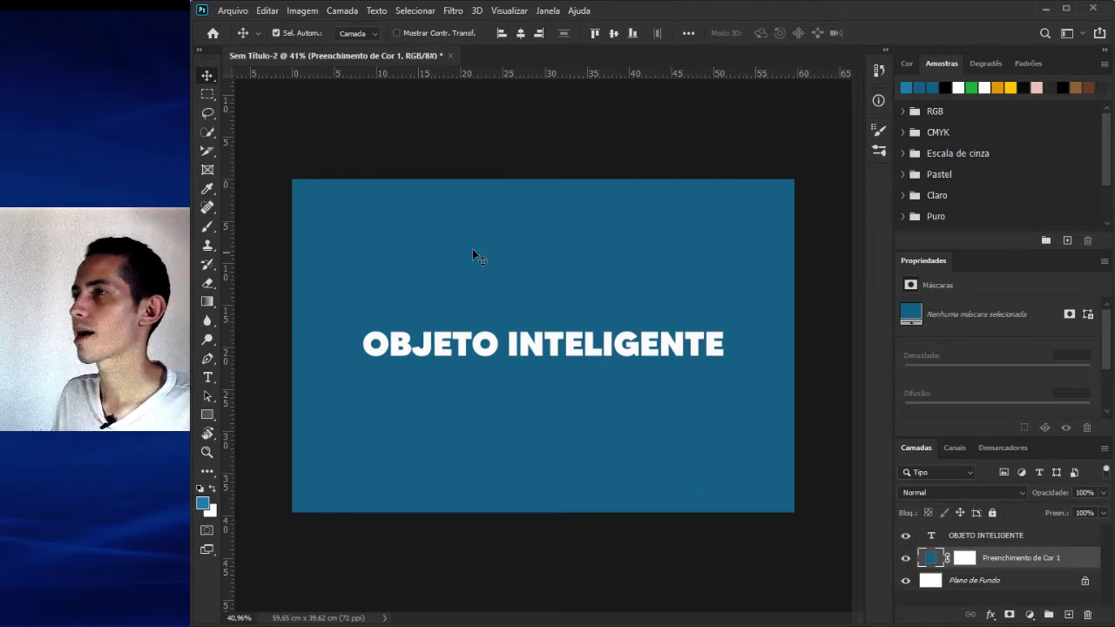
- Place the beauty-portrait photo from the Aula folder as an embedded smart object above the blue fill, keeping its default size
left_click(246, 14)
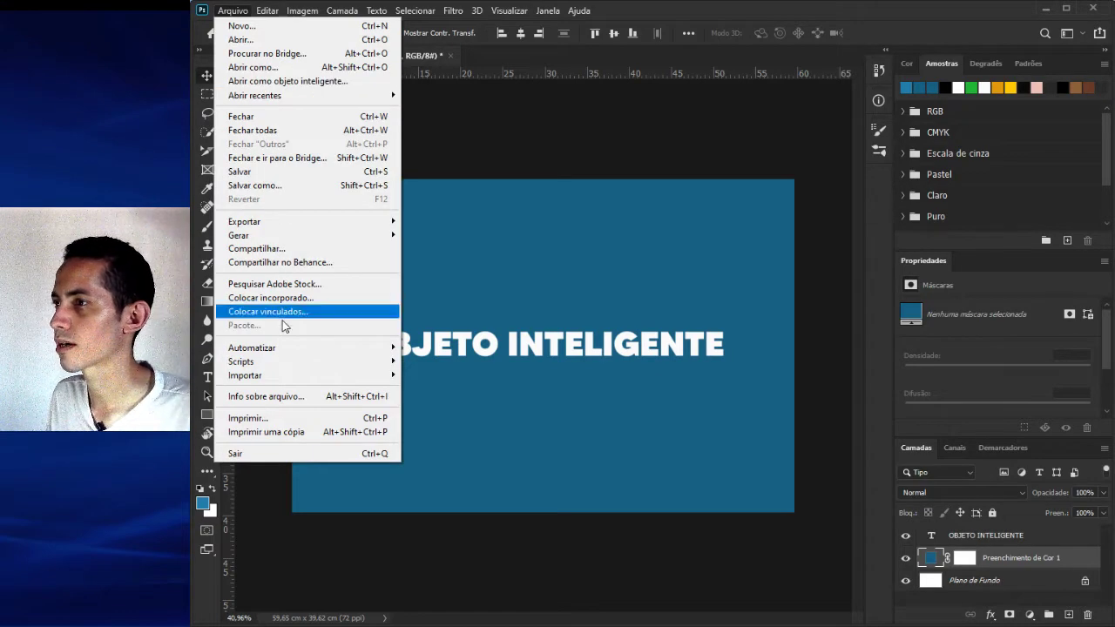
left_click(300, 299)
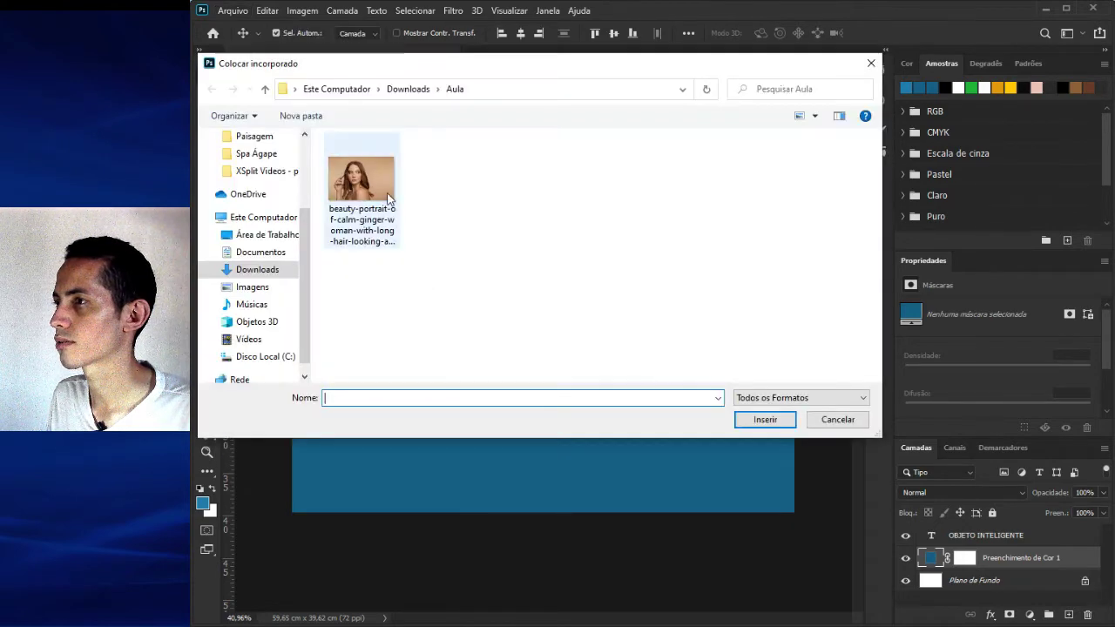
double_click(387, 198)
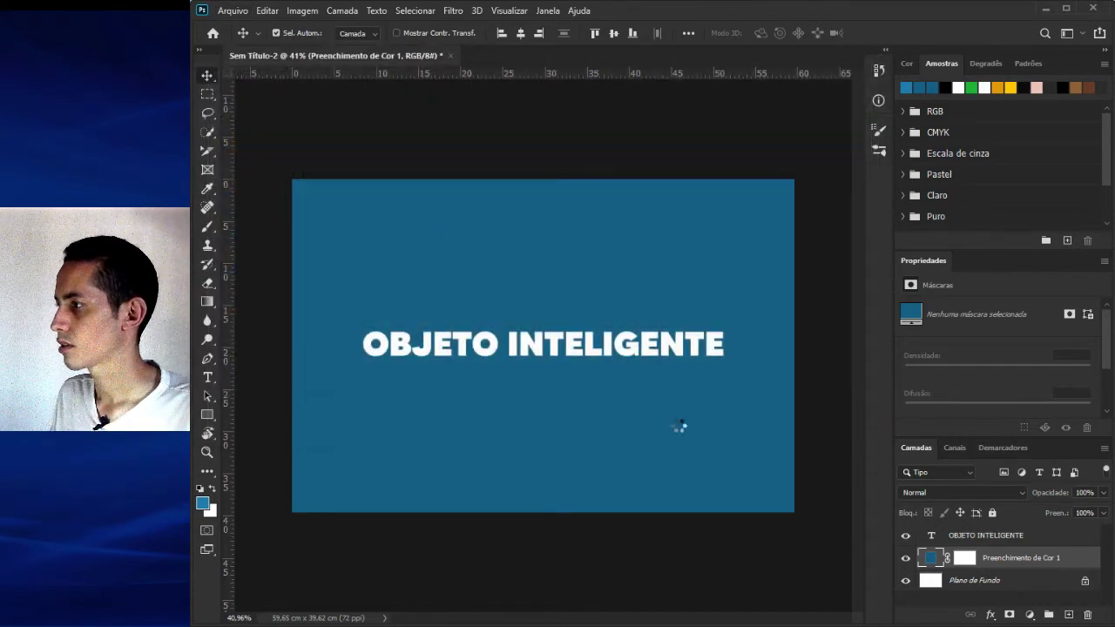
key("Return")
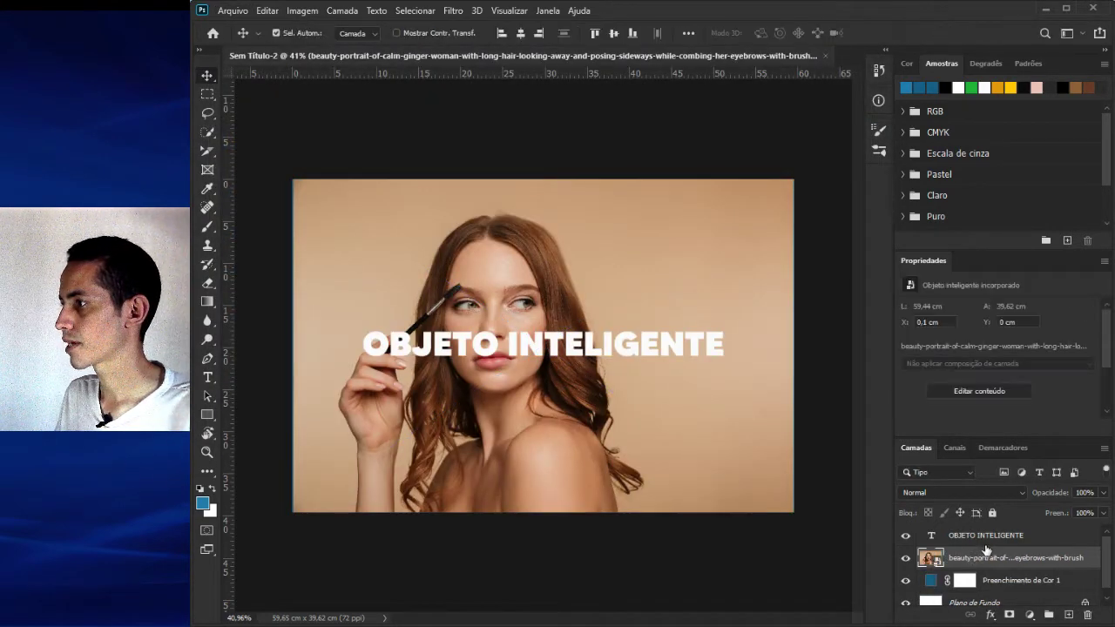
- Delete the OBJETO INTELIGENTE text layer and rasterize the portrait smart object into a pixel layer
scroll(991, 557, "down", 1)
right_click(994, 535)
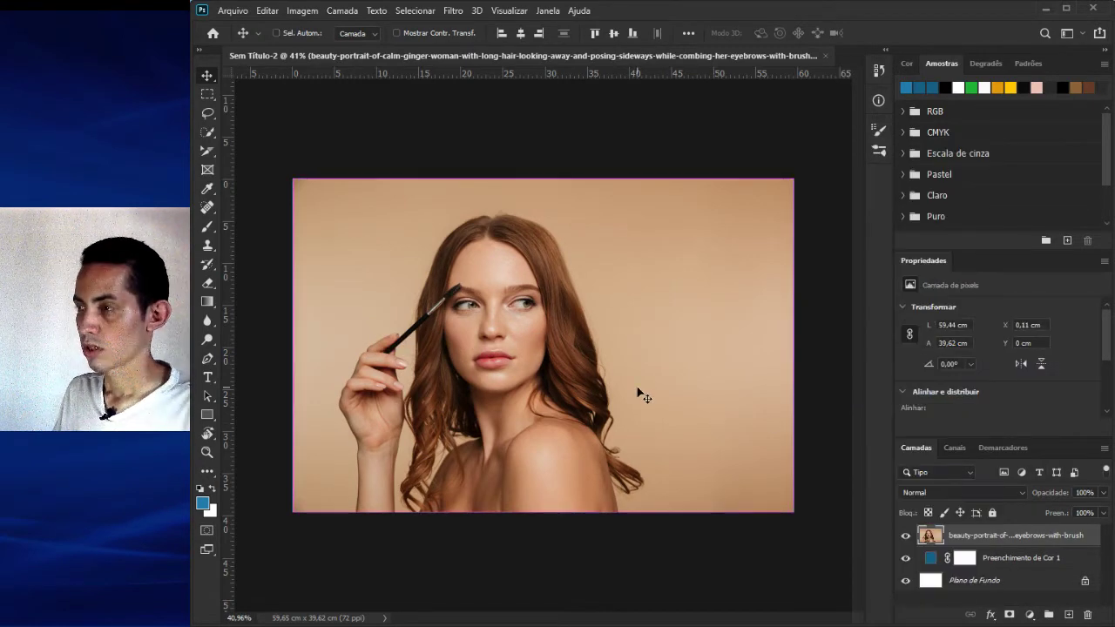
- Enlarge the rasterized portrait proportionally to about 291 × 194 cm, far beyond the canvas
key("ctrl+t")
left_click_drag(542, 516, 570, 579)
scroll(558, 406, "down", 5)
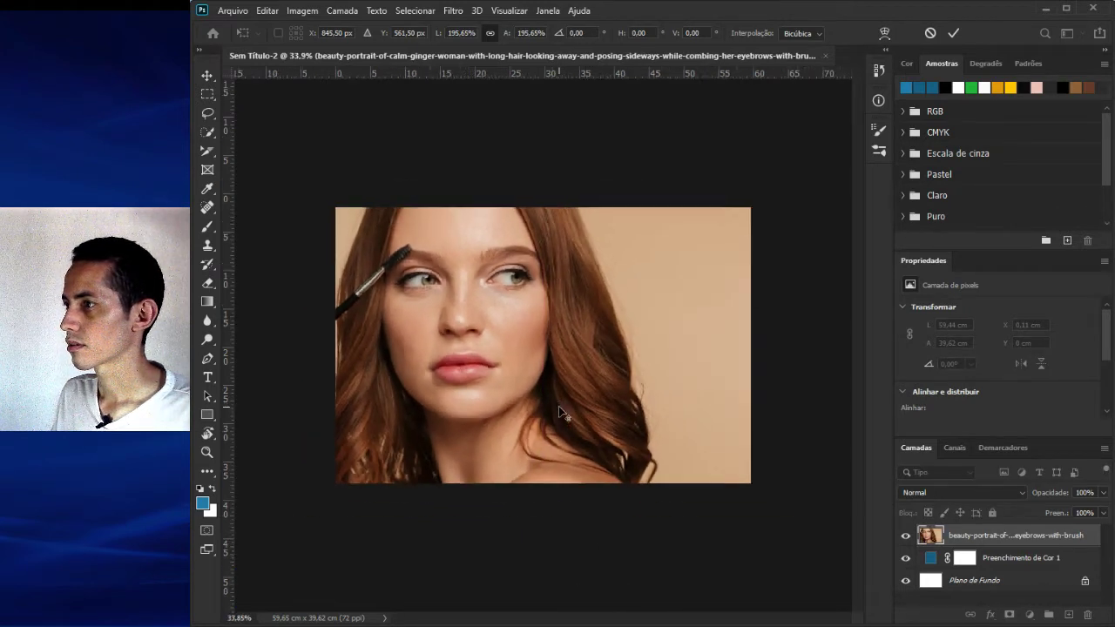
left_click_drag(553, 460, 584, 614)
key("Return")
scroll(546, 349, "up", 5)
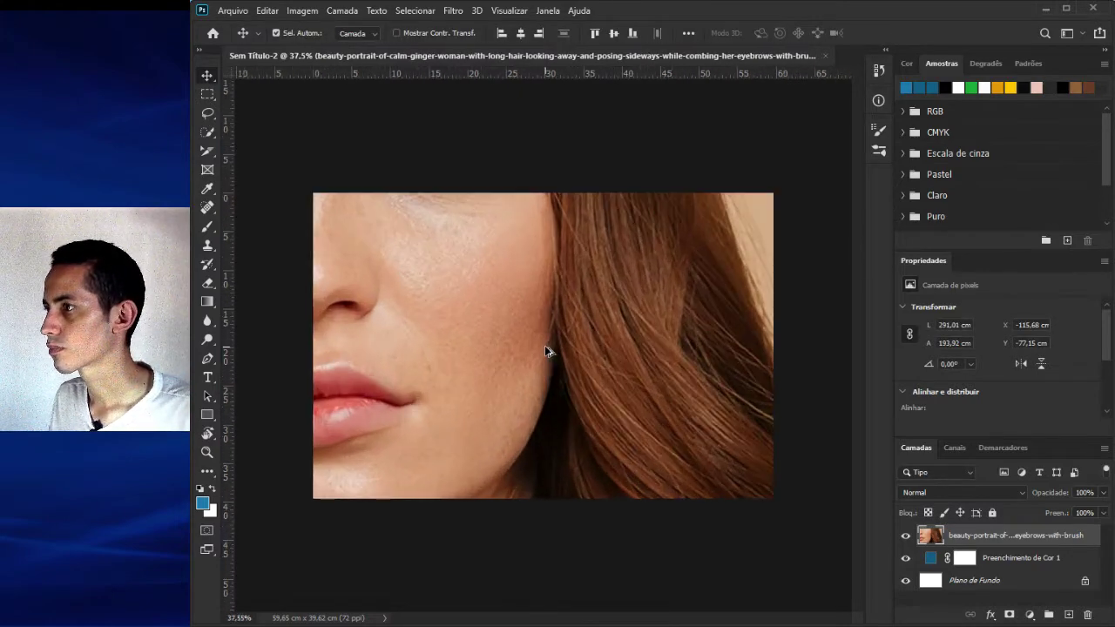
- Move the enlarged portrait so the woman's forehead and hairline fill the canvas
scroll(544, 345, "up", 2)
scroll(565, 335, "down", 1)
mouse_move(443, 236)
left_mouse_down()
mouse_move(592, 395)
mouse_move(607, 427)
mouse_move(564, 363)
mouse_move(569, 350)
mouse_move(624, 430)
left_mouse_up()
mouse_move(593, 374)
left_mouse_down()
mouse_move(644, 449)
mouse_move(629, 426)
left_mouse_up()
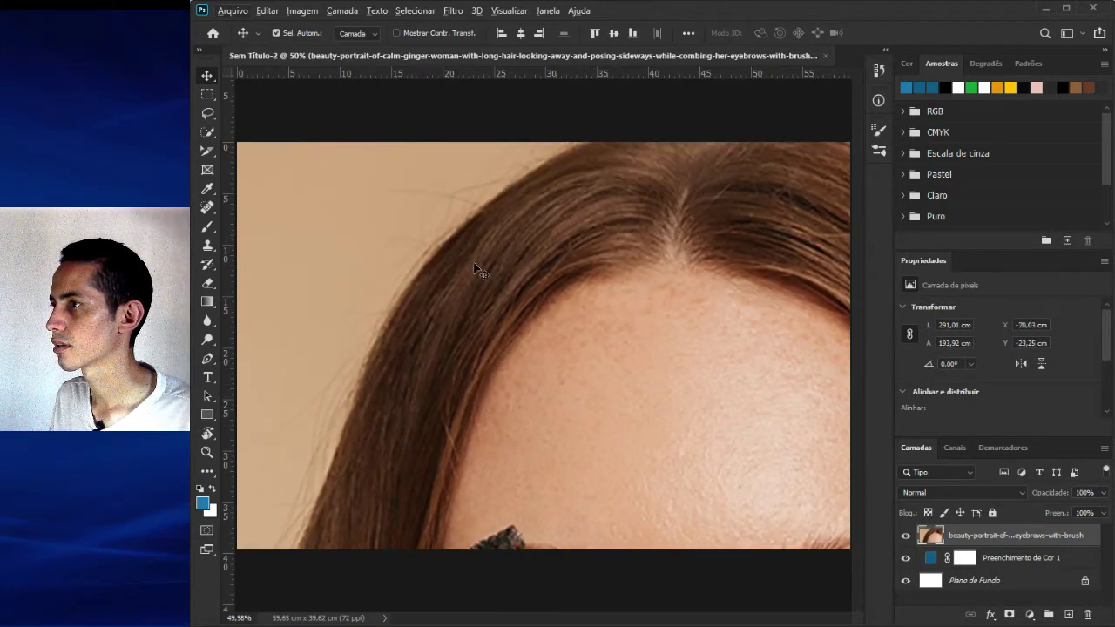
left_click_drag(590, 374, 552, 367)
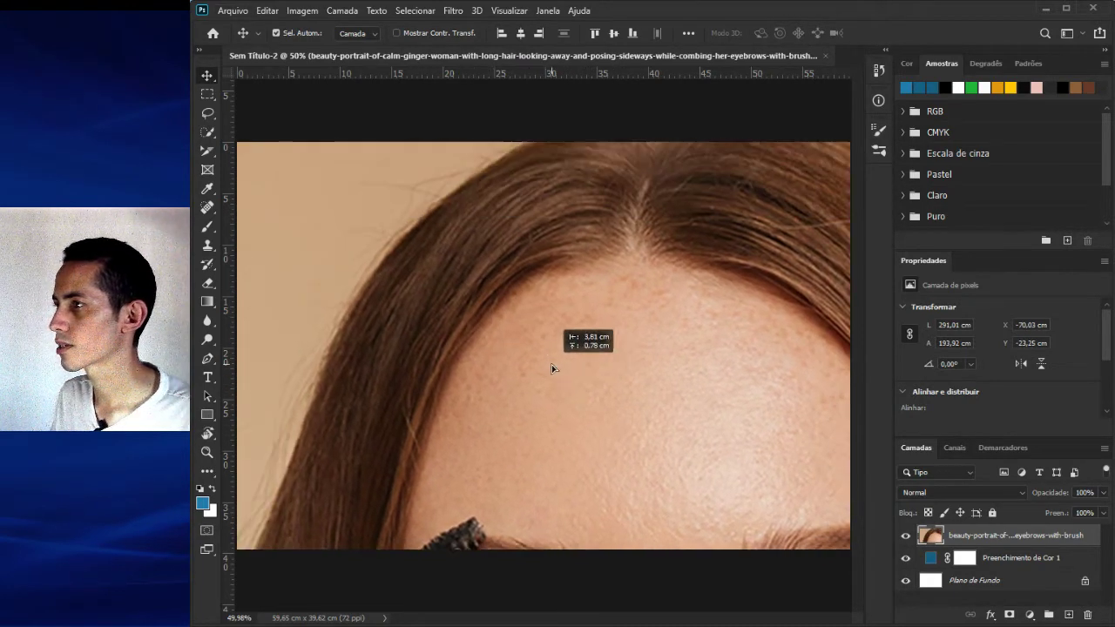
- Scale the rasterized portrait up further to 318.42%, about 927 × 617.5 cm, with the area between the eyebrows on the canvas
key("ctrl+minus")
key("ctrl+minus")
key("ctrl+minus")
key("ctrl+minus")
key("ctrl+minus")
key("ctrl+minus")
key("ctrl+plus")
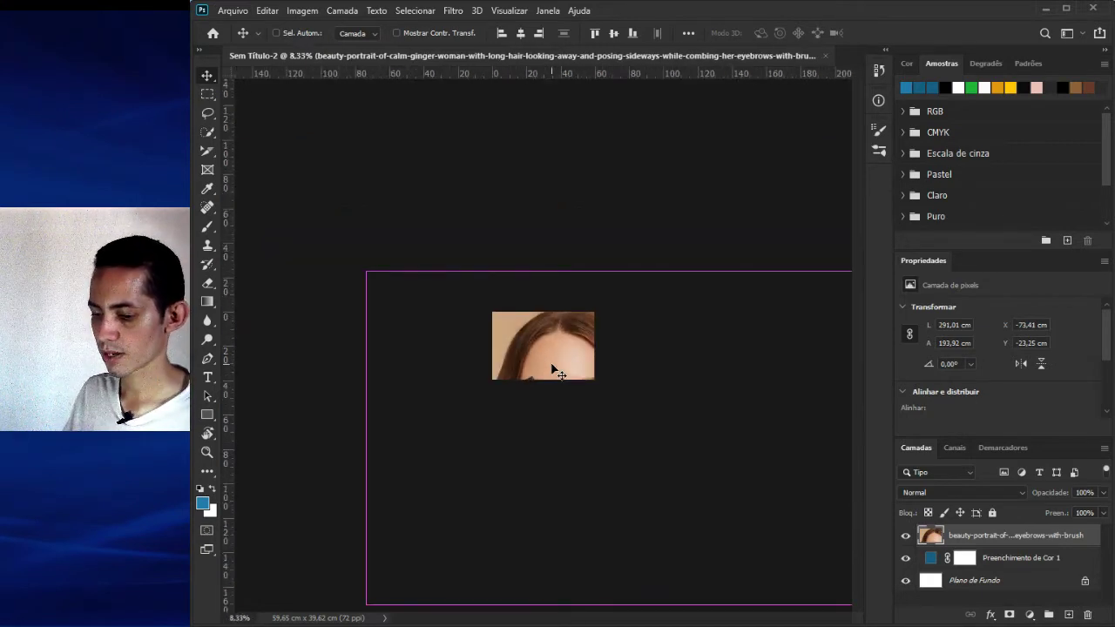
key("ctrl+t")
left_click_drag(620, 271, 626, 44)
left_click_drag(592, 335, 646, 422)
left_click_drag(568, 217, 598, 324)
left_click_drag(353, 242, 96, 83)
left_click_drag(601, 396, 541, 356)
key("Return")
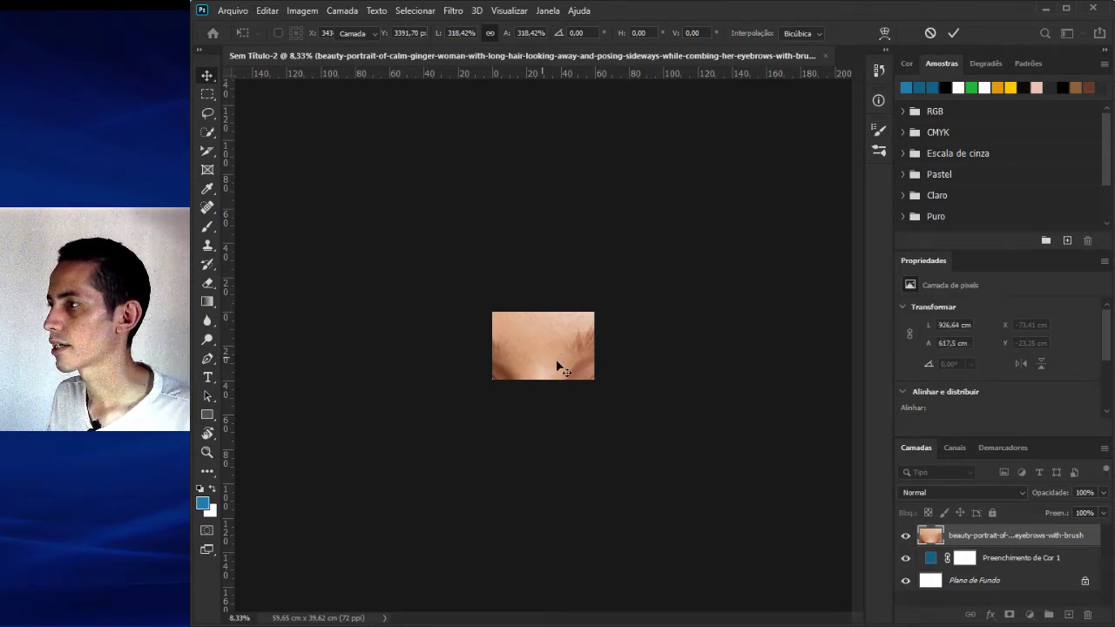
- Move the oversized portrait so one eye and the hair beside it fill the canvas
key("ctrl+0")
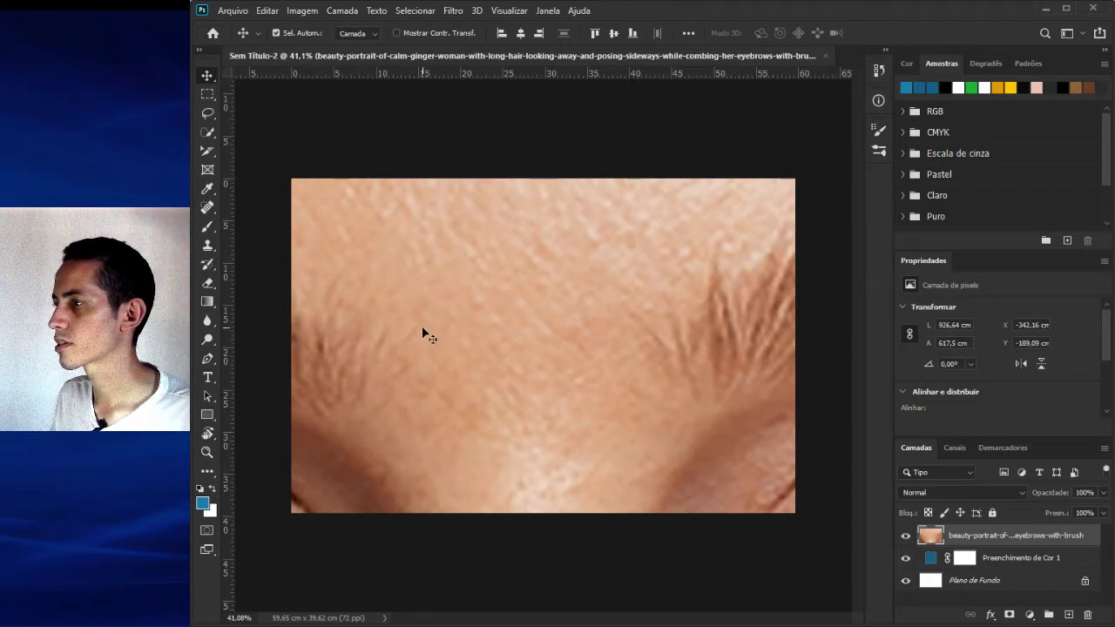
mouse_move(653, 403)
left_mouse_down()
mouse_move(537, 354)
mouse_move(644, 444)
mouse_move(587, 471)
mouse_move(609, 403)
mouse_move(254, 411)
mouse_move(603, 402)
mouse_move(626, 380)
mouse_move(587, 326)
mouse_move(604, 364)
mouse_move(630, 360)
mouse_move(653, 325)
left_mouse_up()
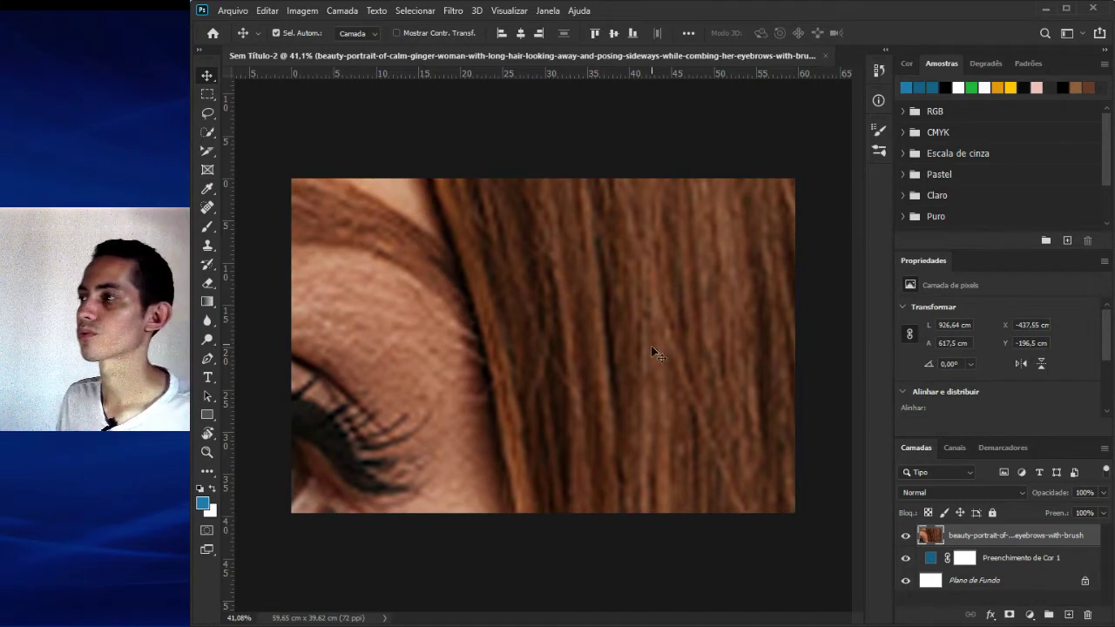
key("ctrl")
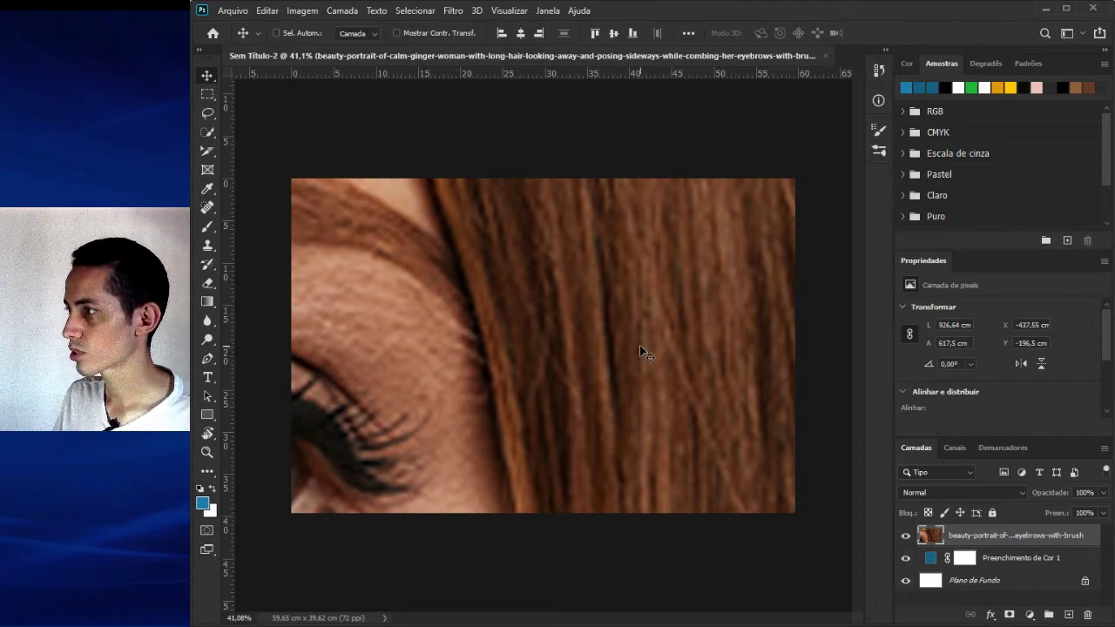
- Try to shrink the oversized rasterized portrait back down with Free Transform
key("ctrl+t")
key("ctrl+minus")
key("ctrl+minus")
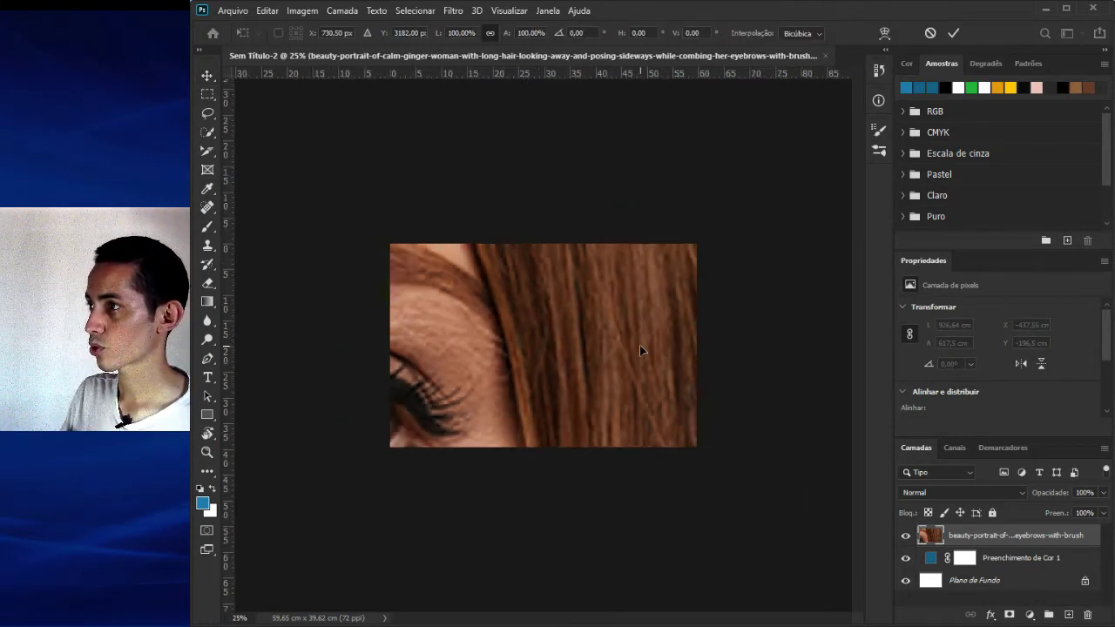
key("ctrl+minus")
key("ctrl+minus")
key("ctrl+minus")
key("ctrl+minus")
key("ctrl+minus")
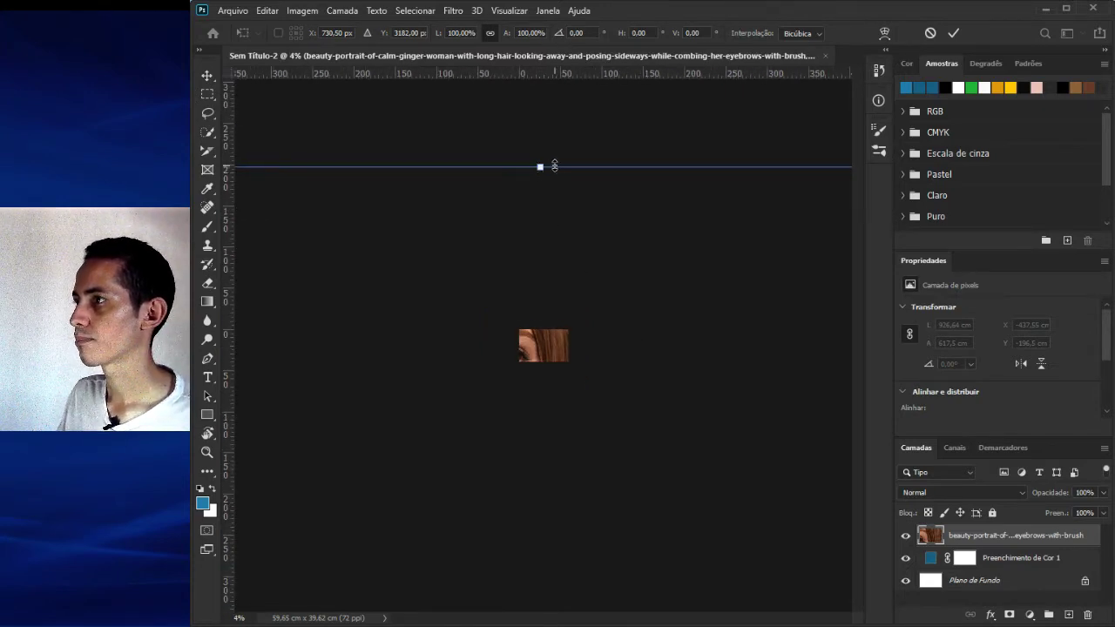
left_click_drag(543, 167, 563, 318)
key("Return")
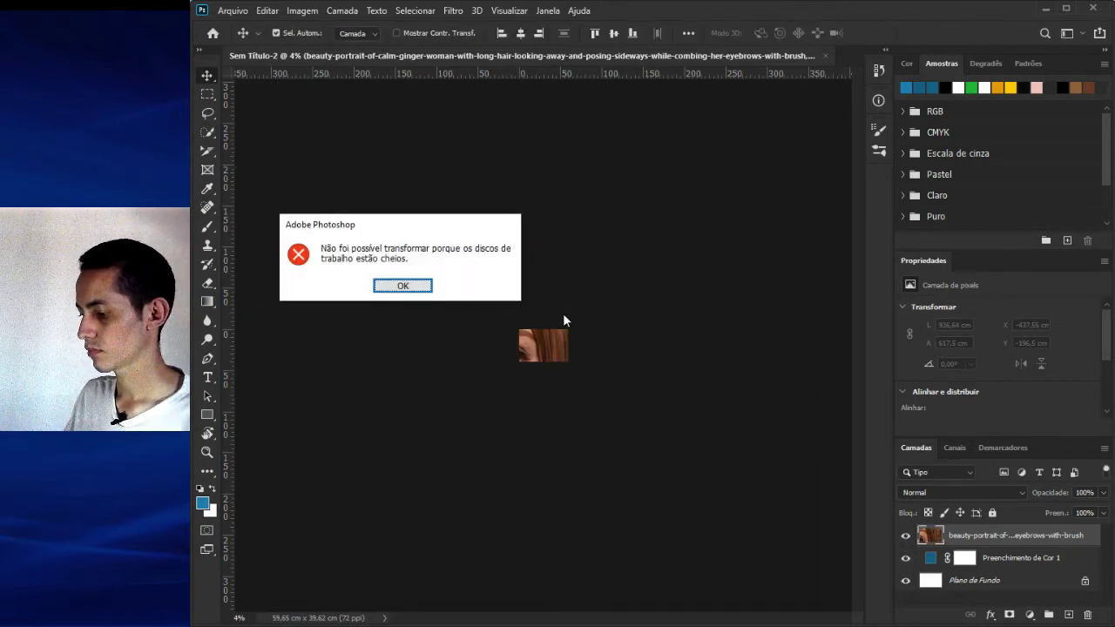
- Dismiss the error message and delete the rasterized portrait layer
left_click(401, 283)
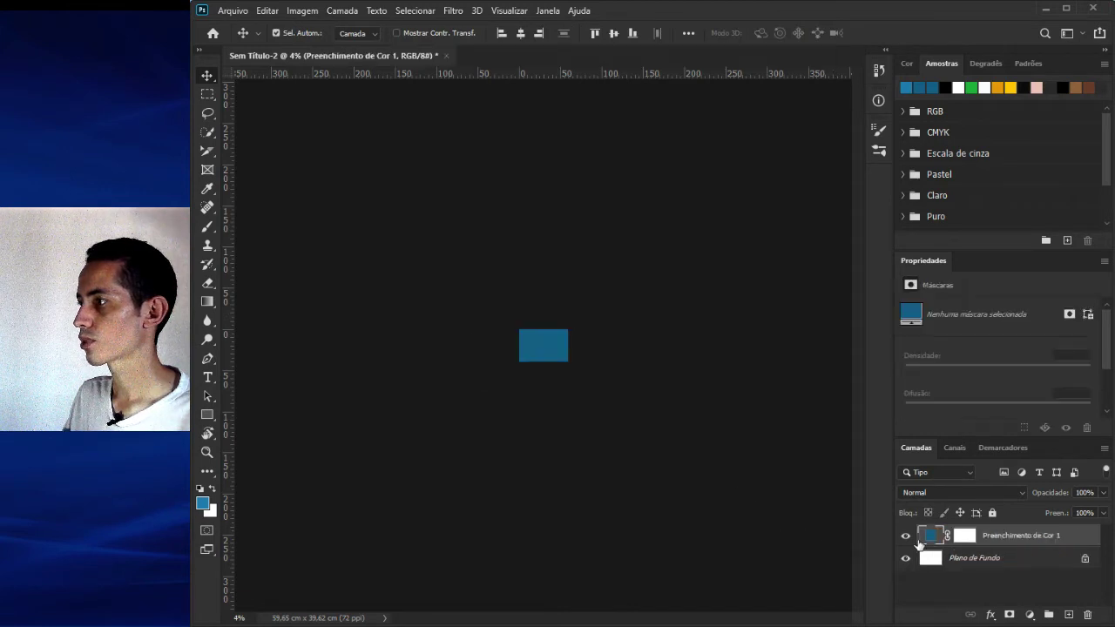
key("ctrl+0")
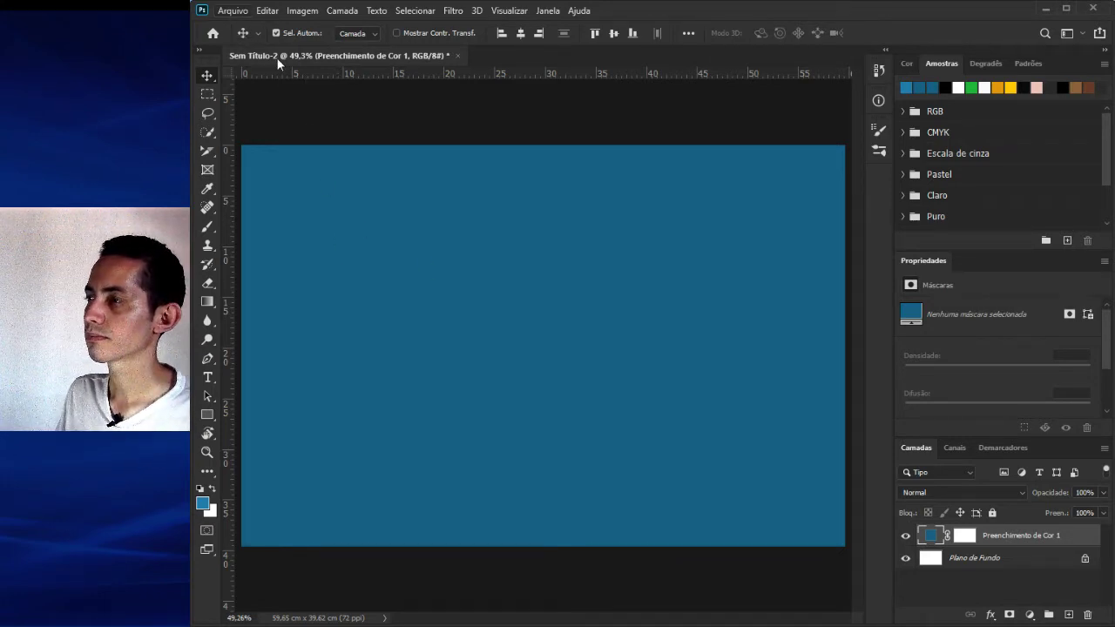
- Place the beauty-portrait photo as an embedded smart object above the blue fill, keeping its default size
left_click(232, 11)
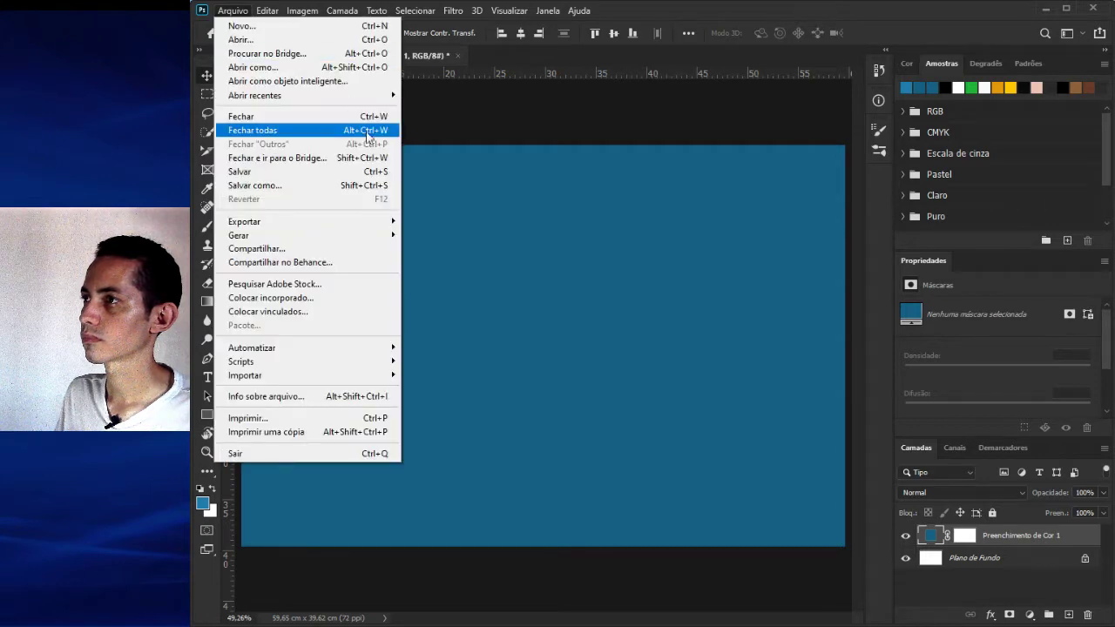
left_click(301, 298)
double_click(384, 206)
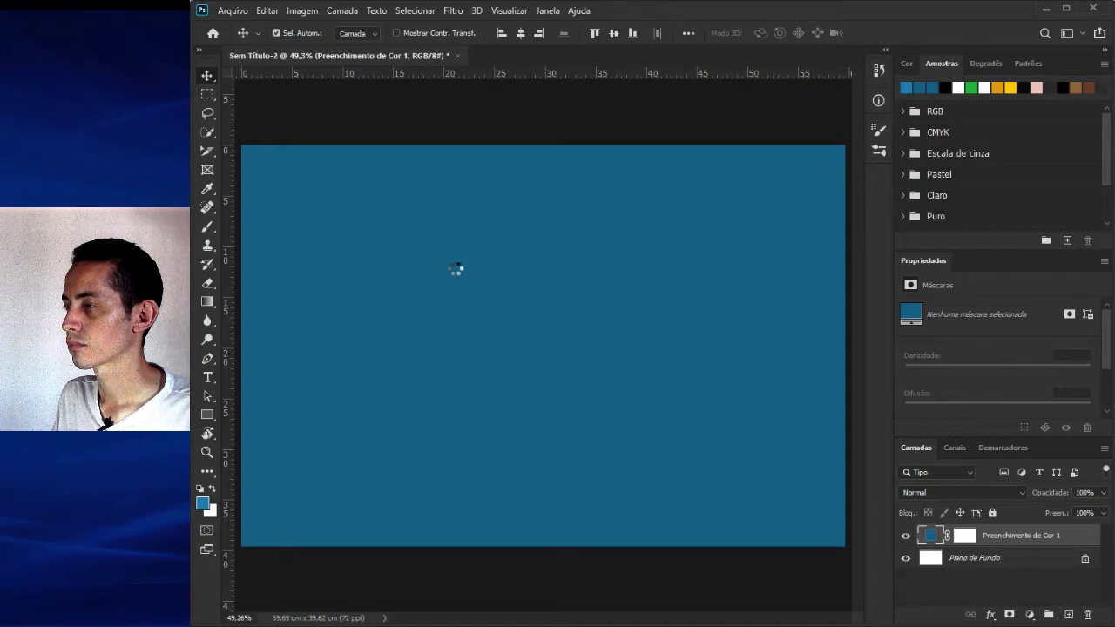
key("Return")
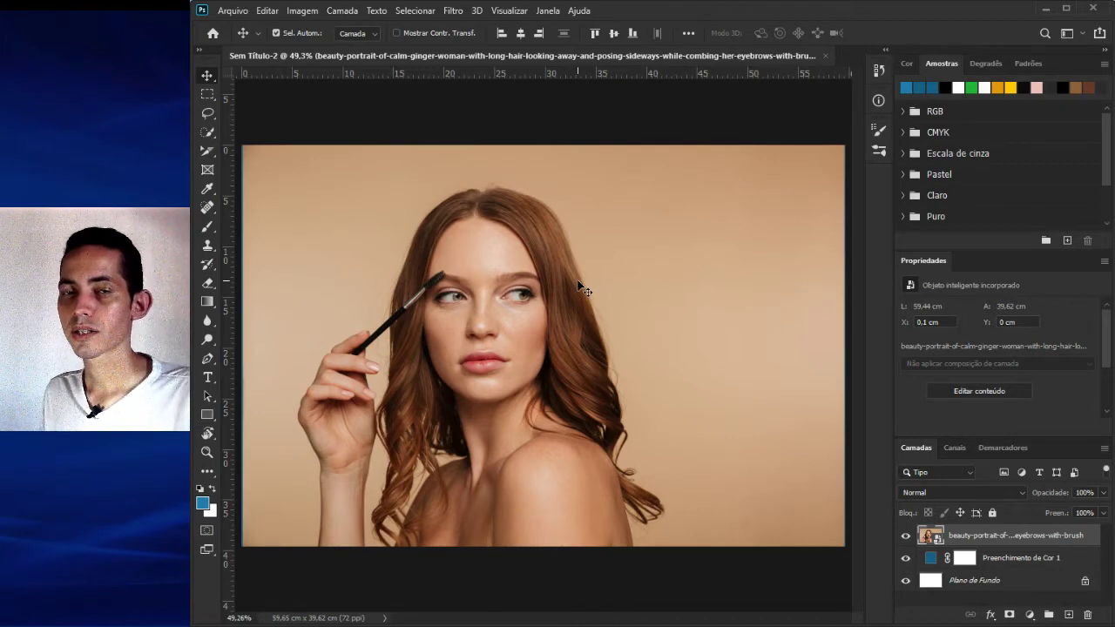
left_click(233, 10)
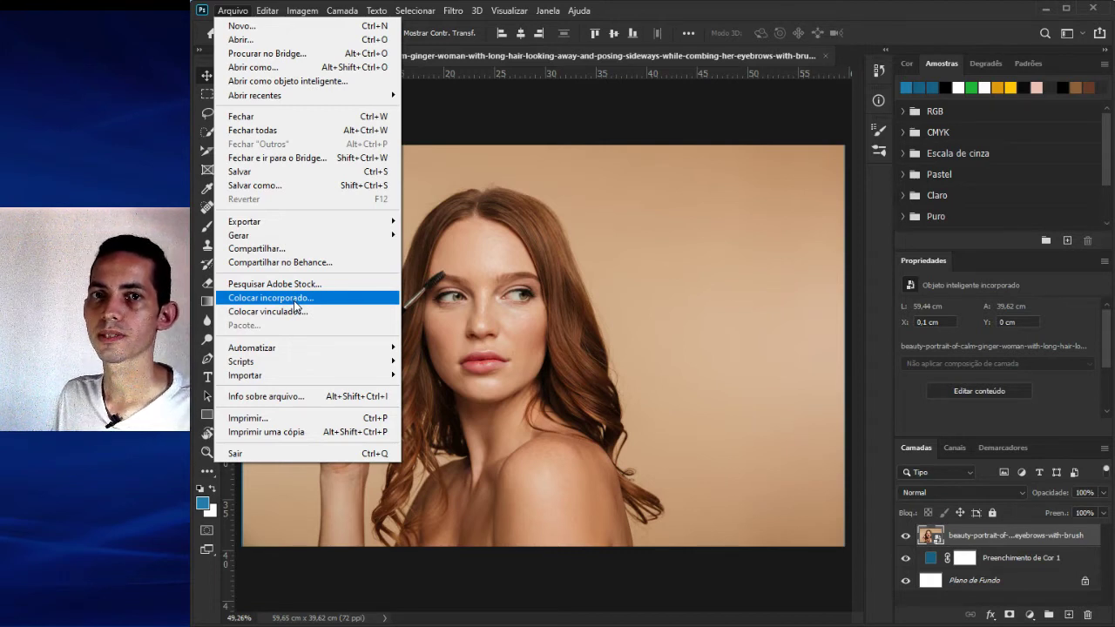
left_click(431, 231)
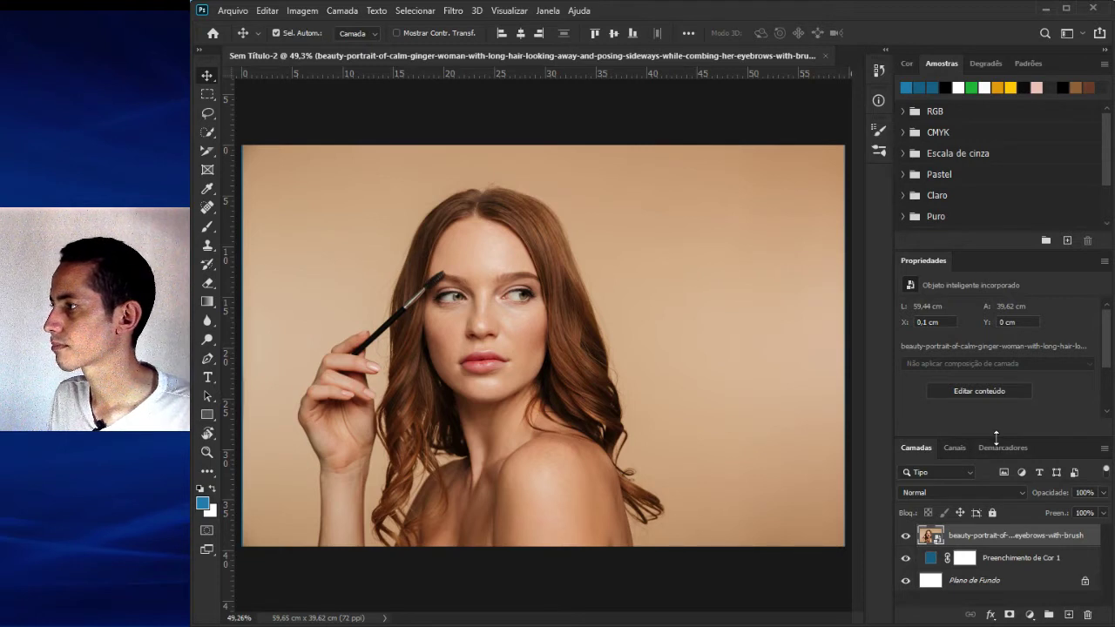
- Close the Properties panel to give the layer list more room
left_click_drag(995, 435, 995, 428)
right_click(939, 265)
left_click(949, 272)
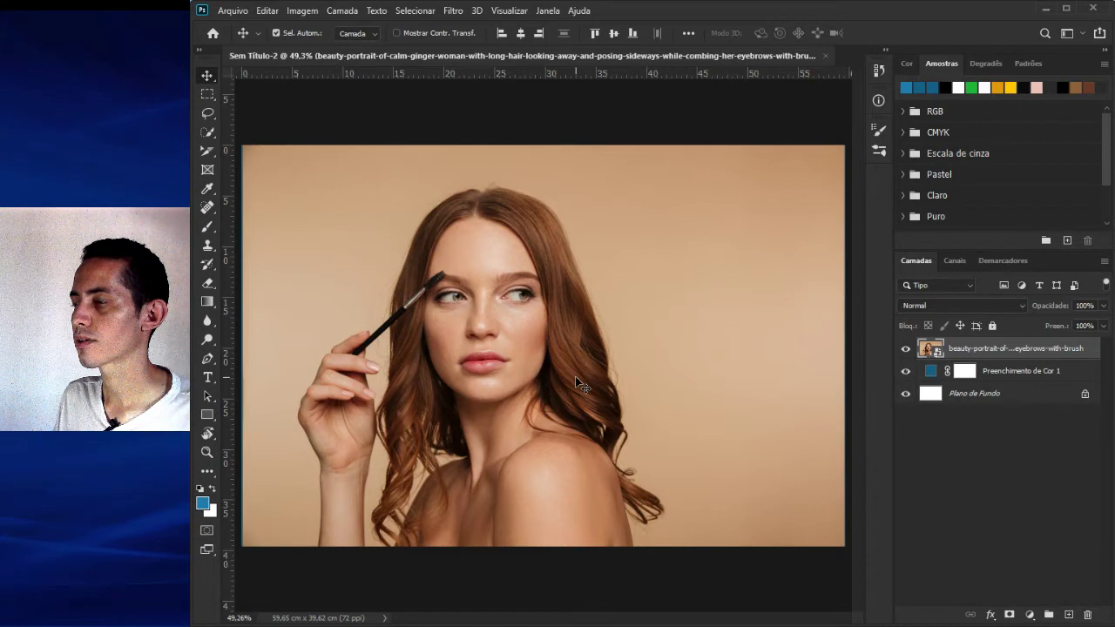
- Rasterize the newly placed portrait smart object
scroll(575, 352, "down", 2)
scroll(574, 353, "down", 1)
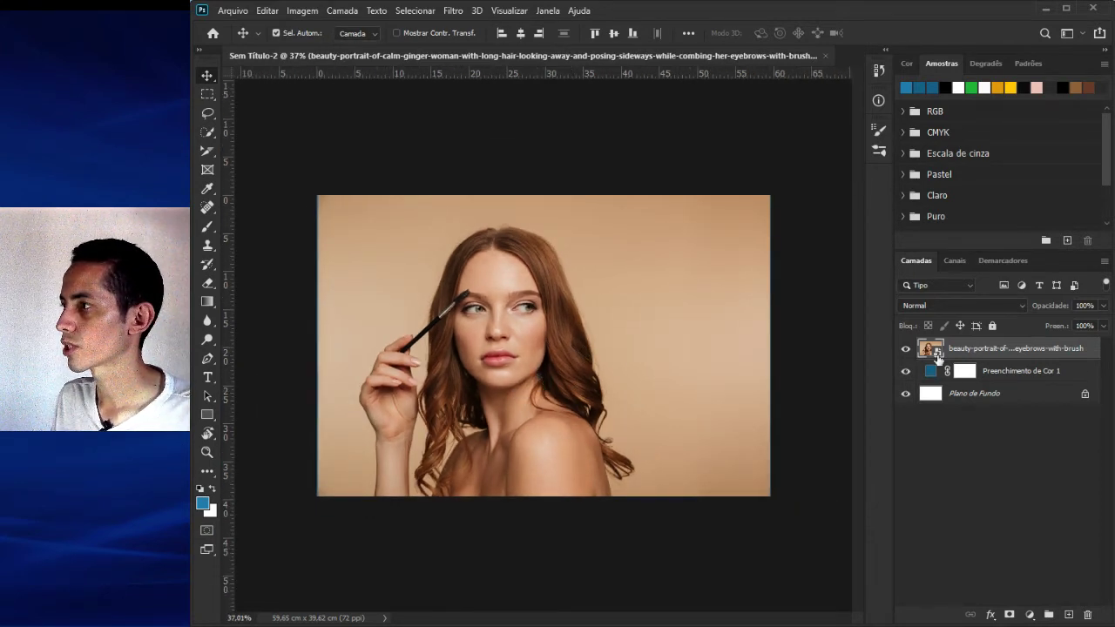
right_click(1094, 354)
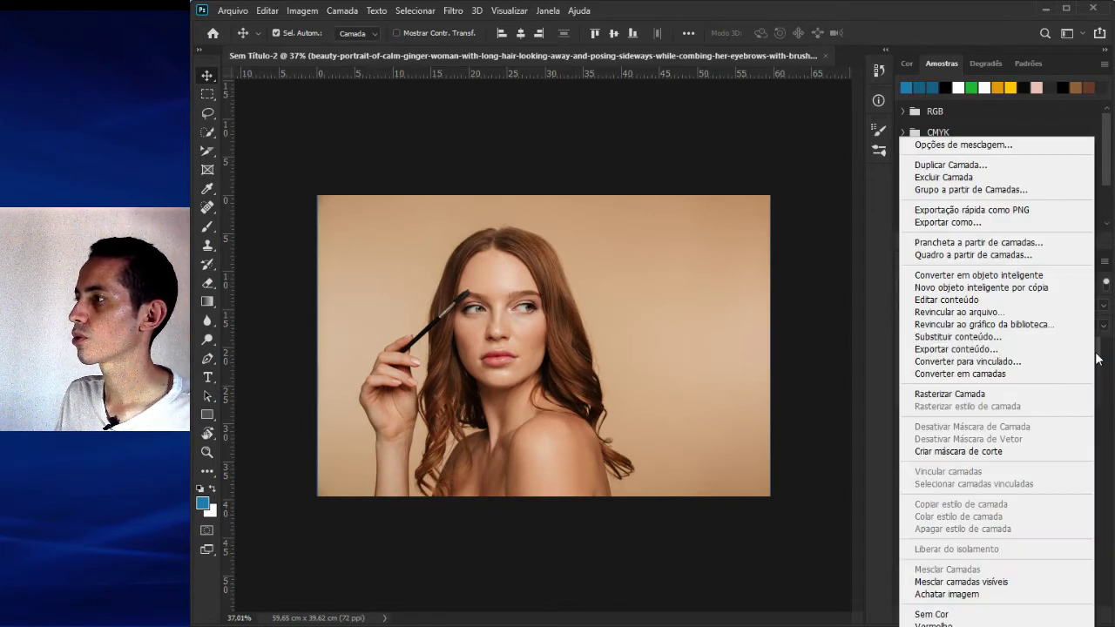
left_click(994, 398)
- Shrink the rasterized portrait proportionally to a tiny thumbnail in the middle of the canvas
key("ctrl+t")
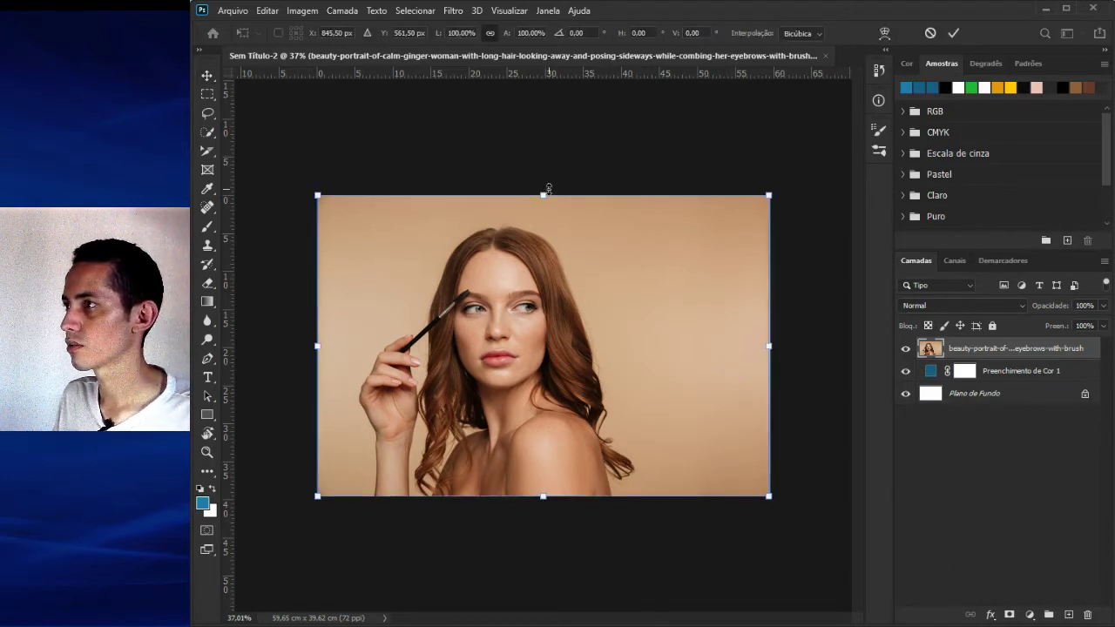
left_click_drag(542, 196, 562, 334)
key("Return")
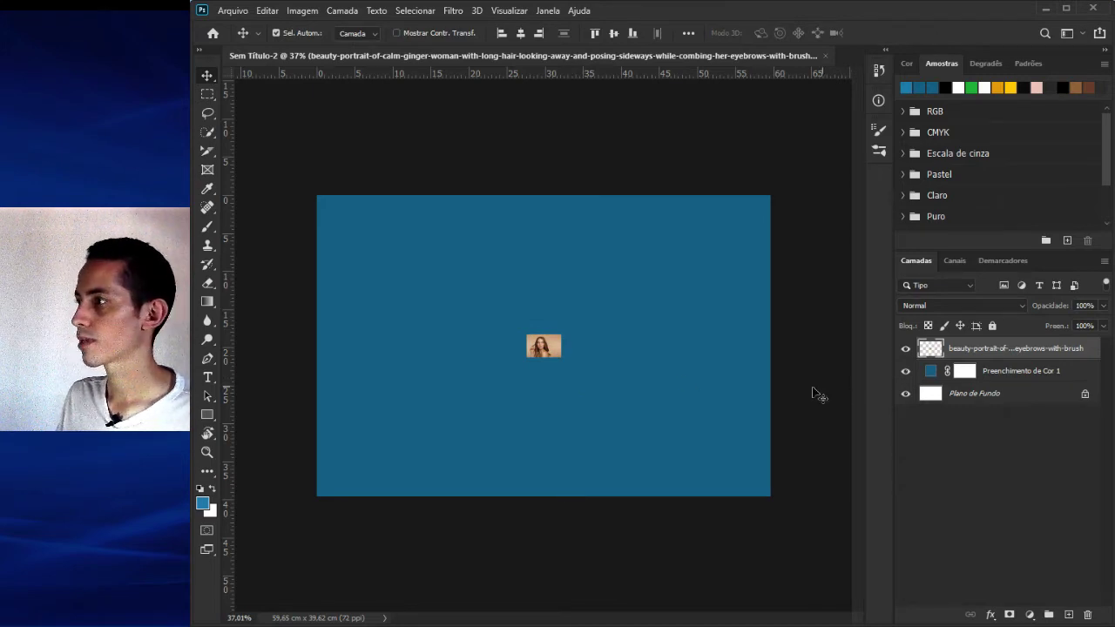
- Scale the tiny rasterized portrait up to about 1180%, and undo the changes back to the smart object
key("ctrl+t")
left_click_drag(549, 329, 611, 202)
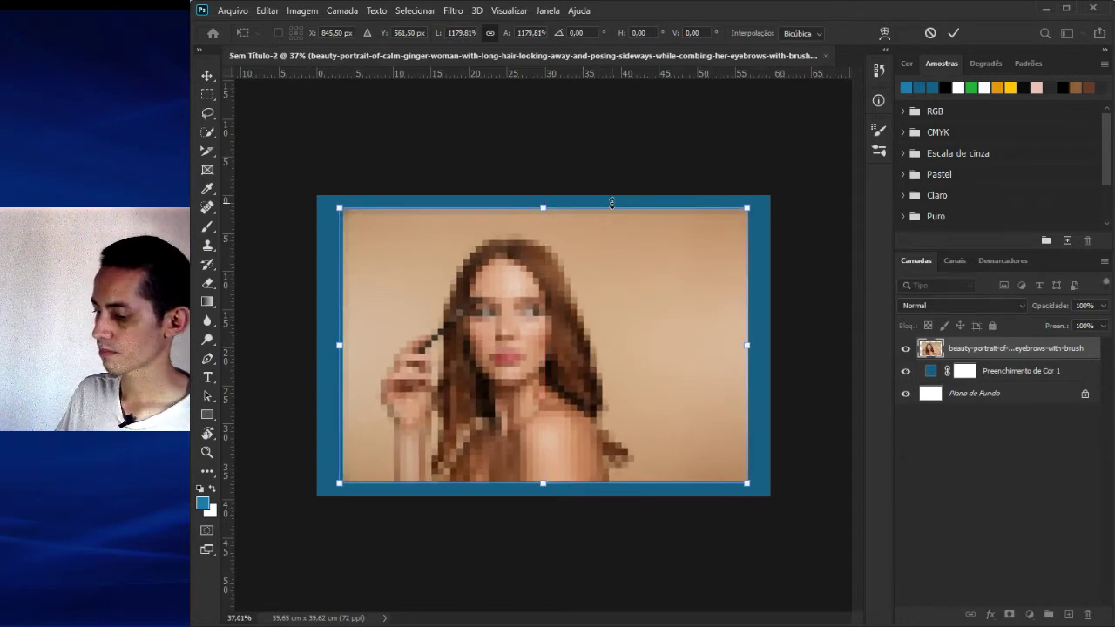
key("Return")
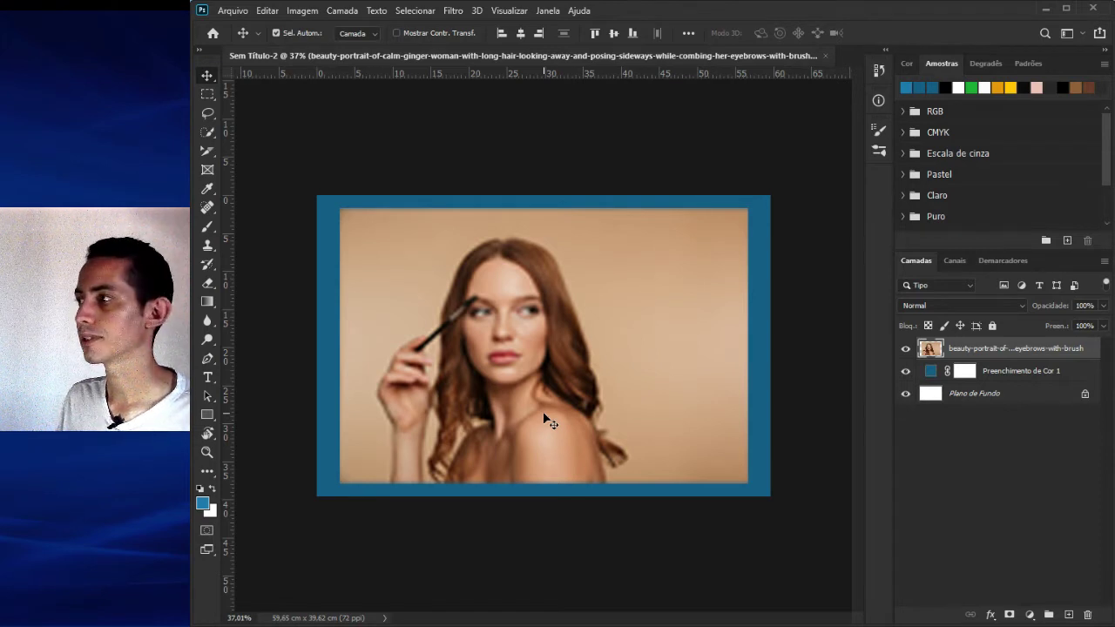
key("ctrl+z")
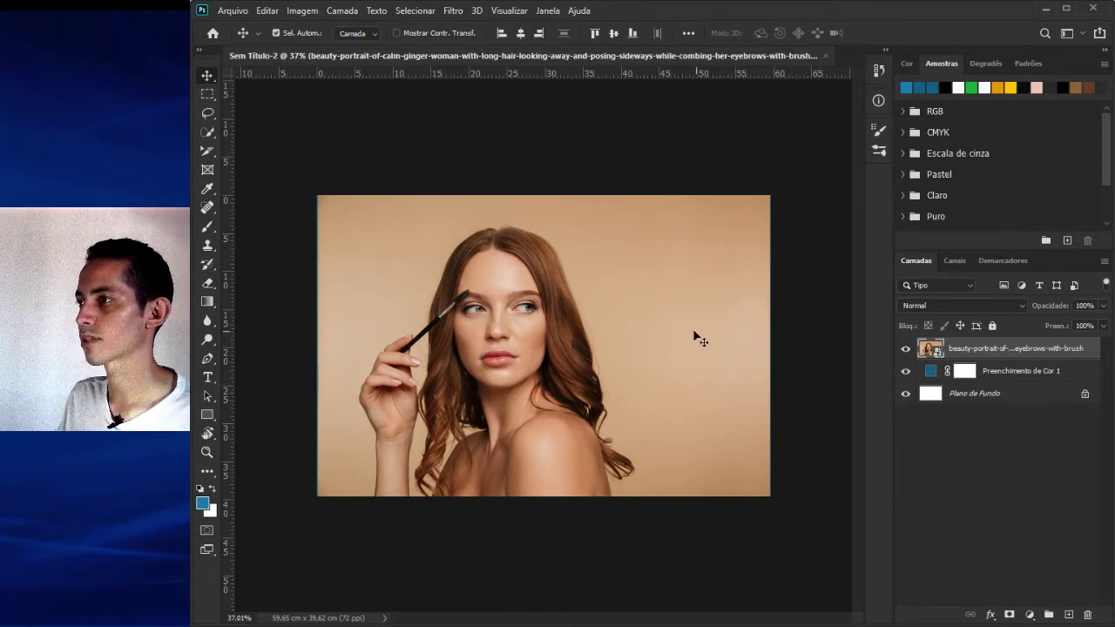
- Shrink the portrait smart object to a tiny thumbnail in the canvas centre, and enlarge it again until it slightly exceeds the canvas
key("ctrl+t")
left_click_drag(541, 193, 572, 330)
key("Return")
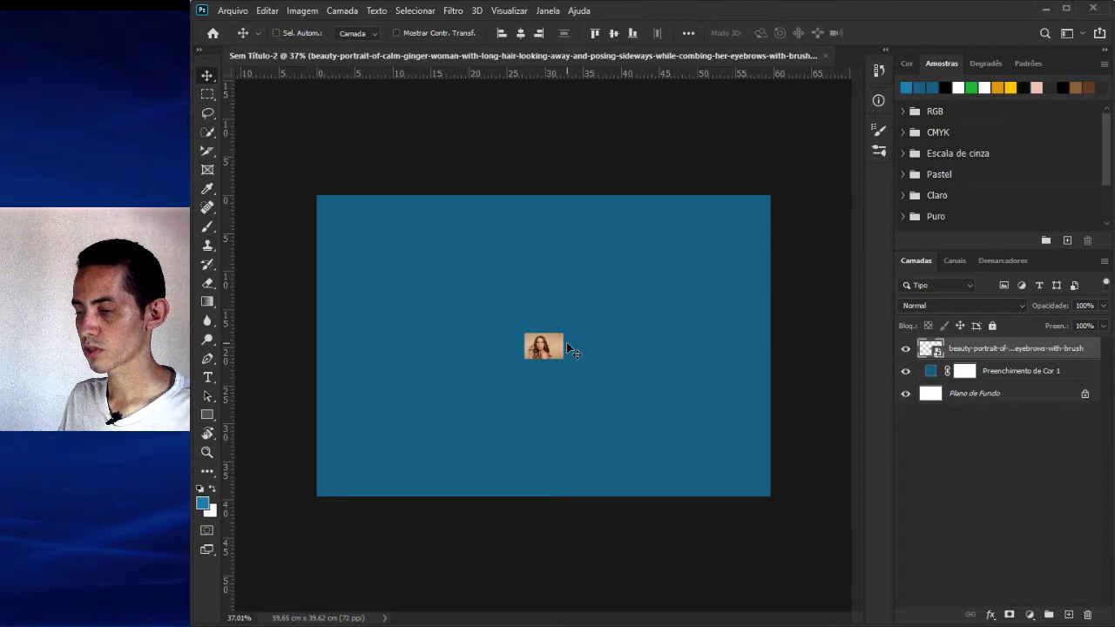
key("ctrl+t")
left_click_drag(541, 333, 615, 179)
key("Return")
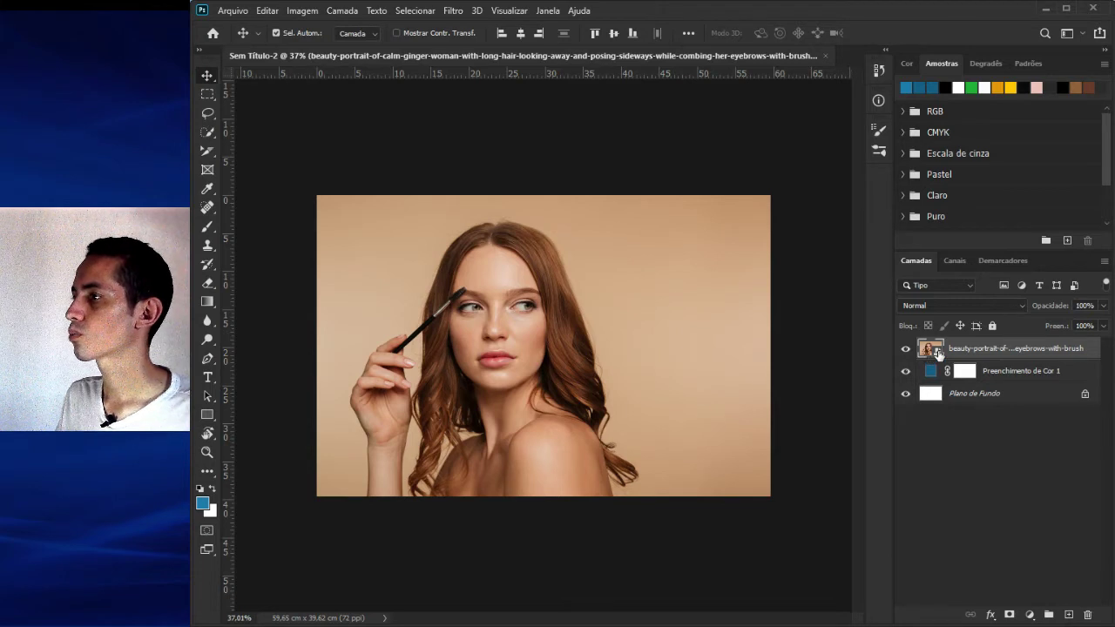
- Enlarge the portrait smart object to 52.60% so the face fills much of the canvas
key("ctrl+t")
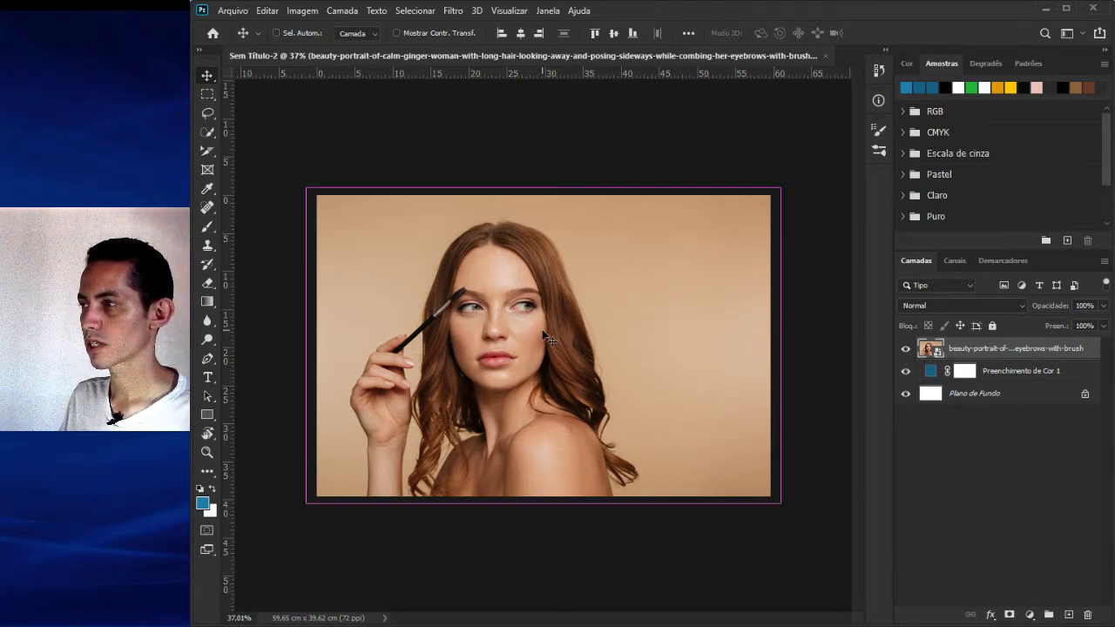
left_click_drag(554, 198, 610, 42)
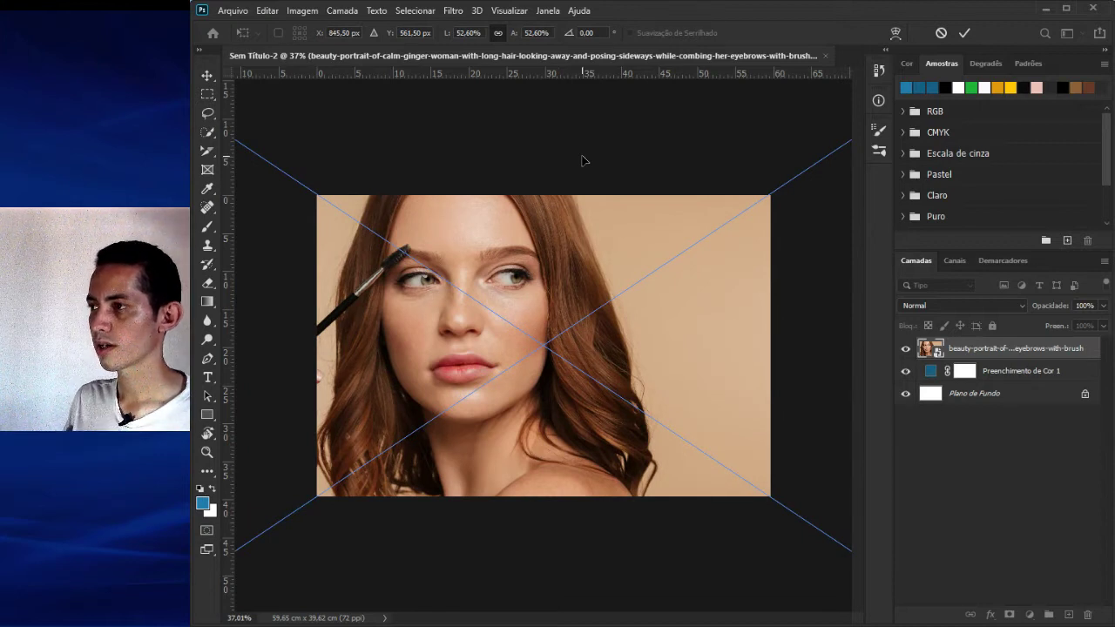
key("Return")
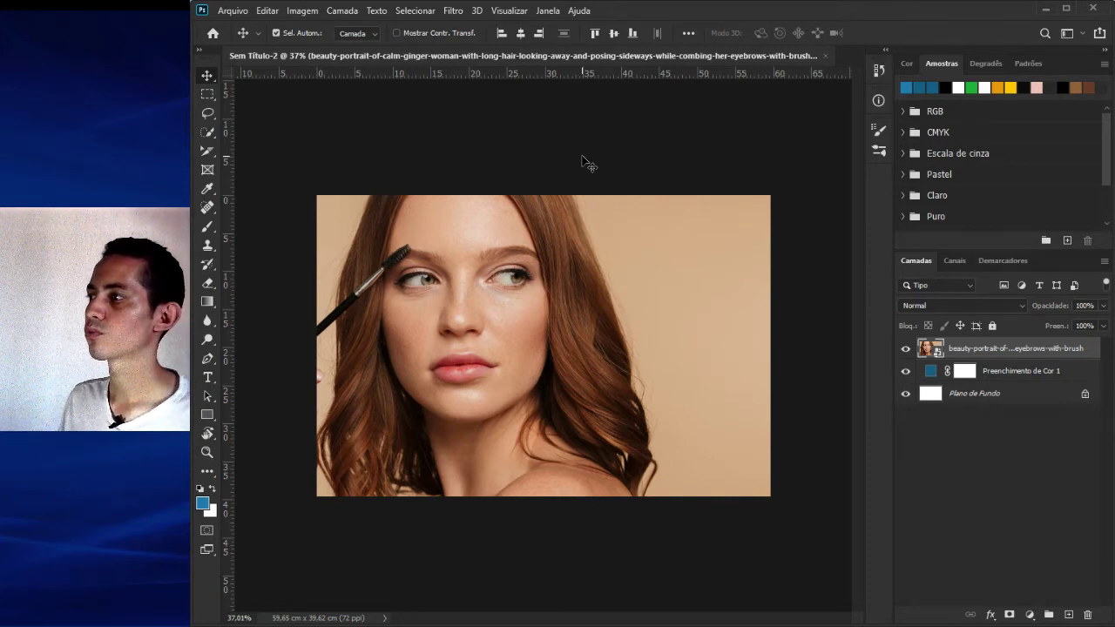
- Scale the portrait smart object down so the head and the hand with the brush fit on the canvas
key("ctrl")
key("ctrl+t")
key("ctrl+0")
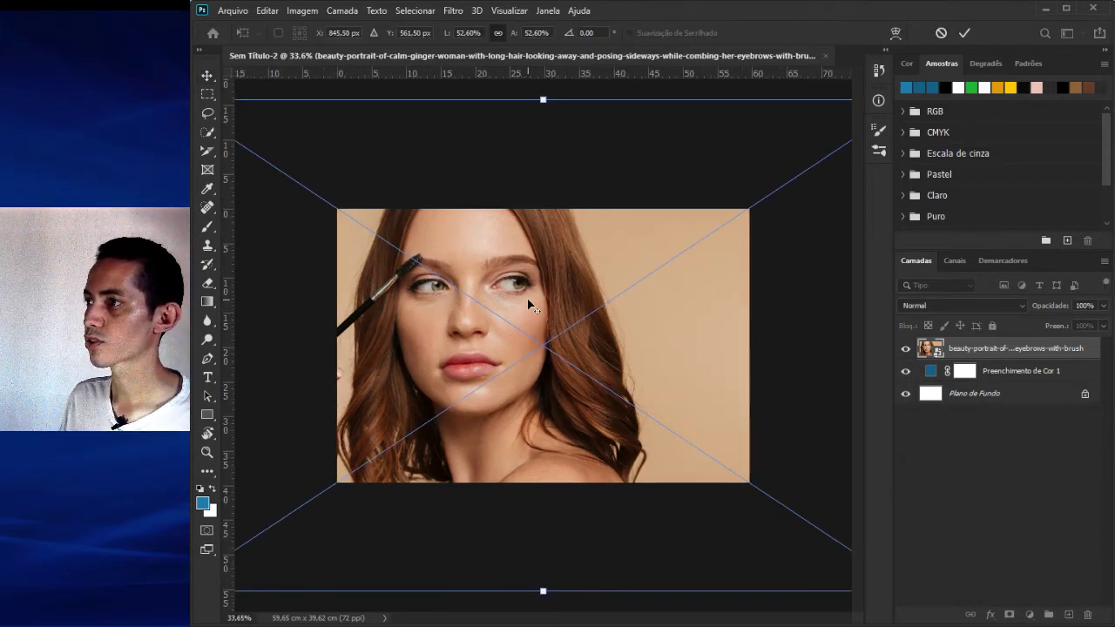
left_click_drag(541, 100, 557, 158)
key("Return")
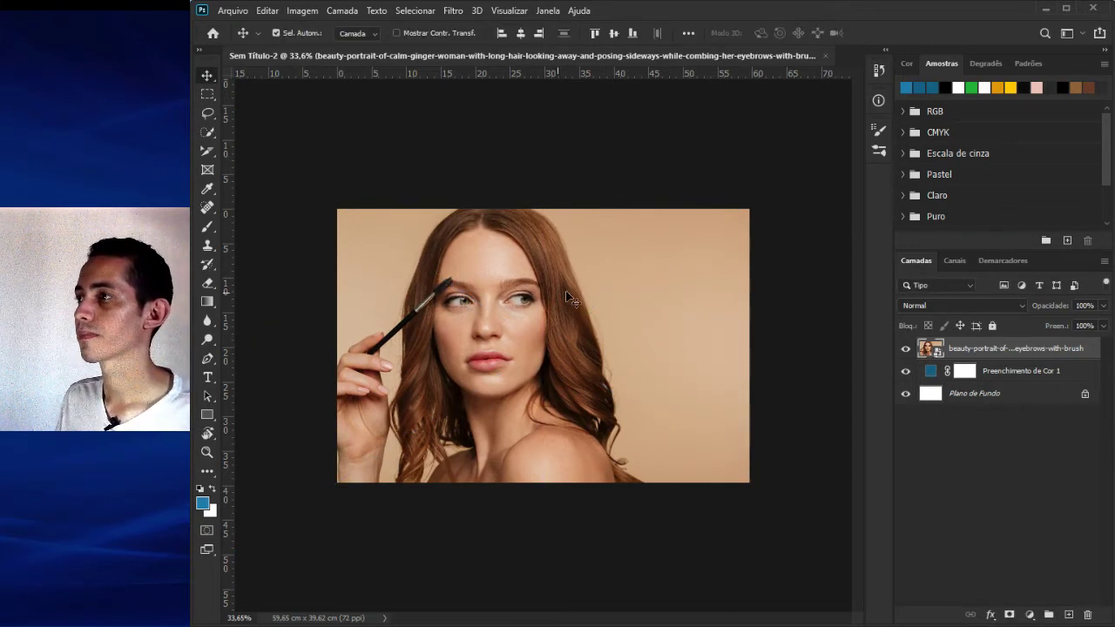
- Reposition the portrait on the canvas so the whole head and the hand with the brush are in frame
left_click_drag(548, 338, 513, 335)
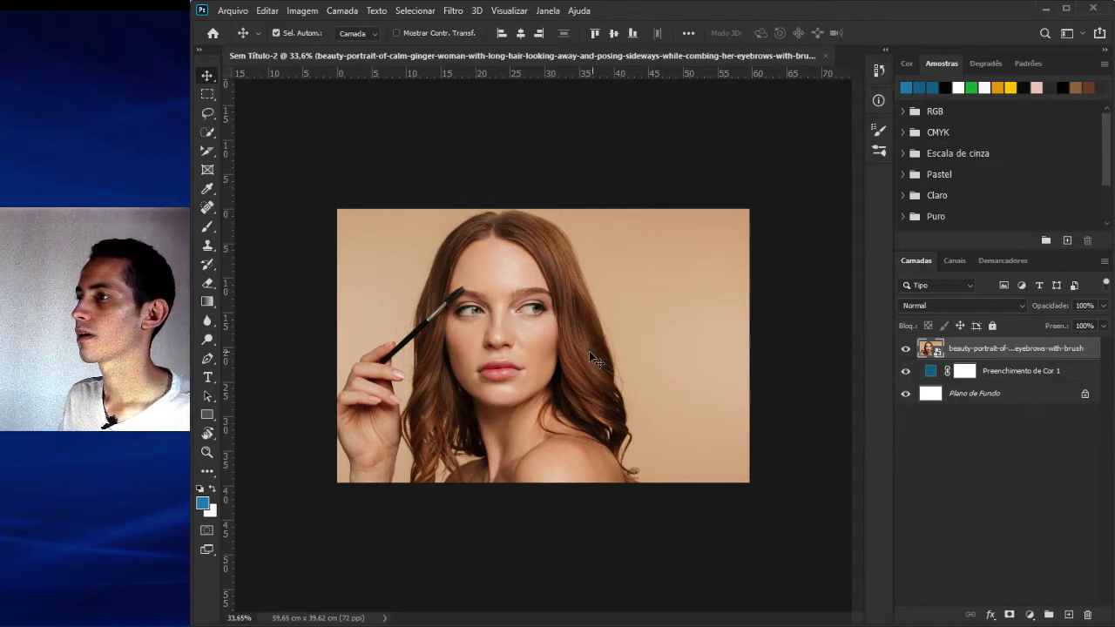
left_click_drag(568, 352, 547, 360)
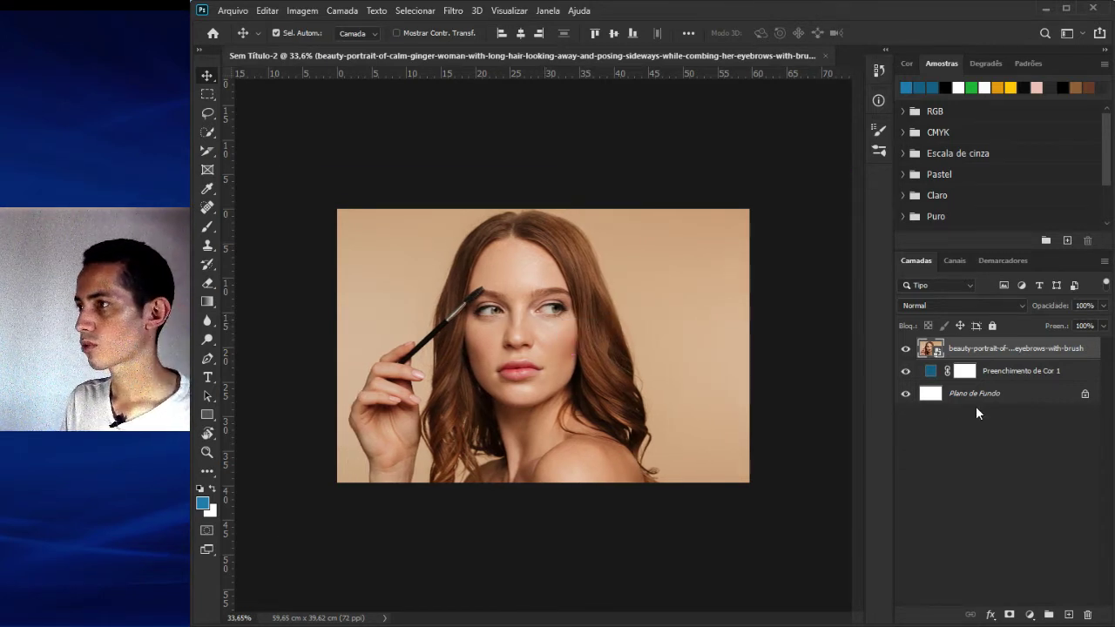
- Add the white text "sobrancelhas" over the upper part of the portrait and enlarge it to about 153.7 pt
key("t")
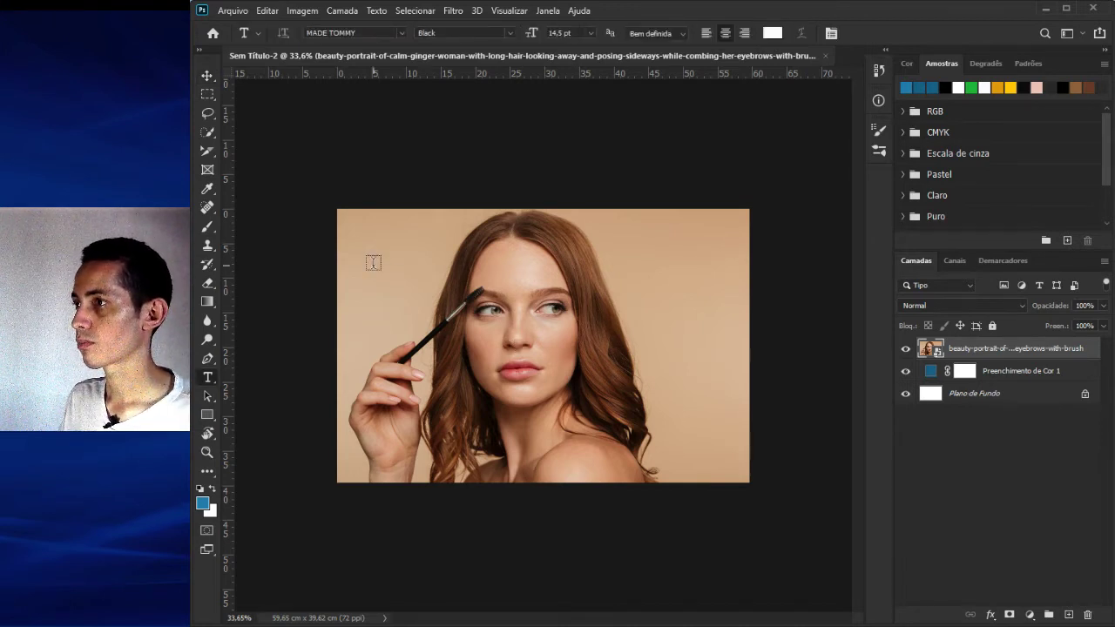
left_click(373, 263)
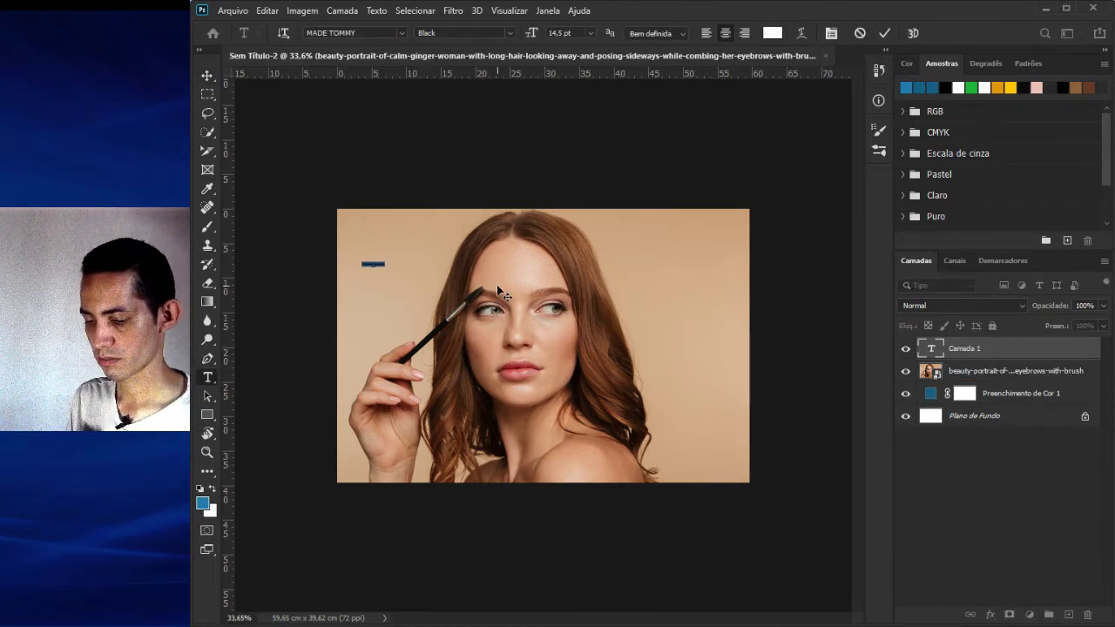
key("BackSpace")
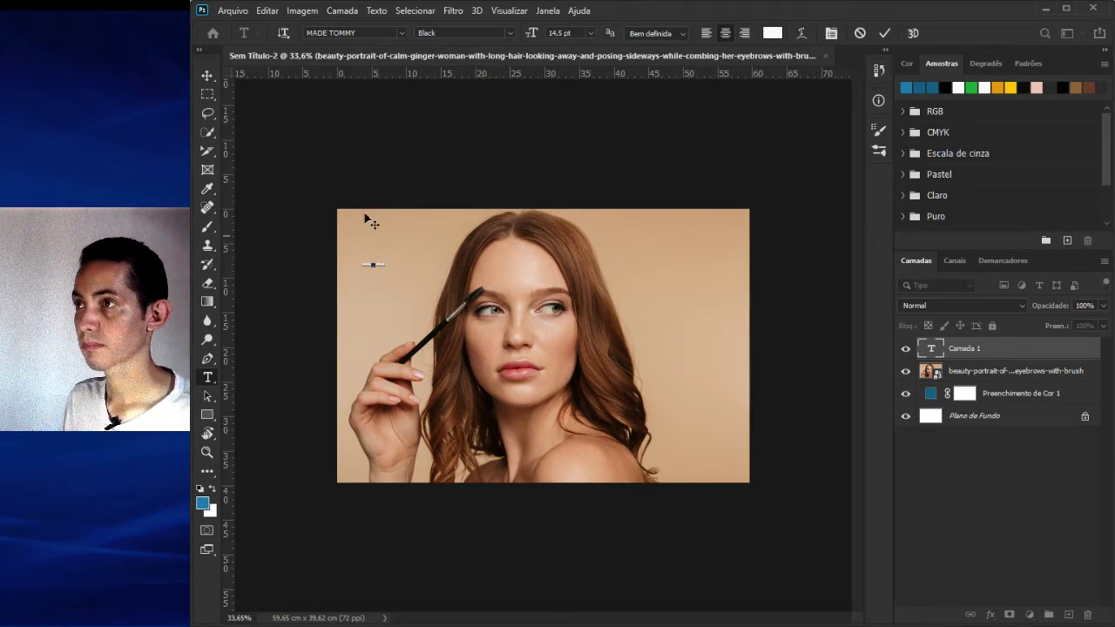
left_click(206, 76)
key("ctrl+t")
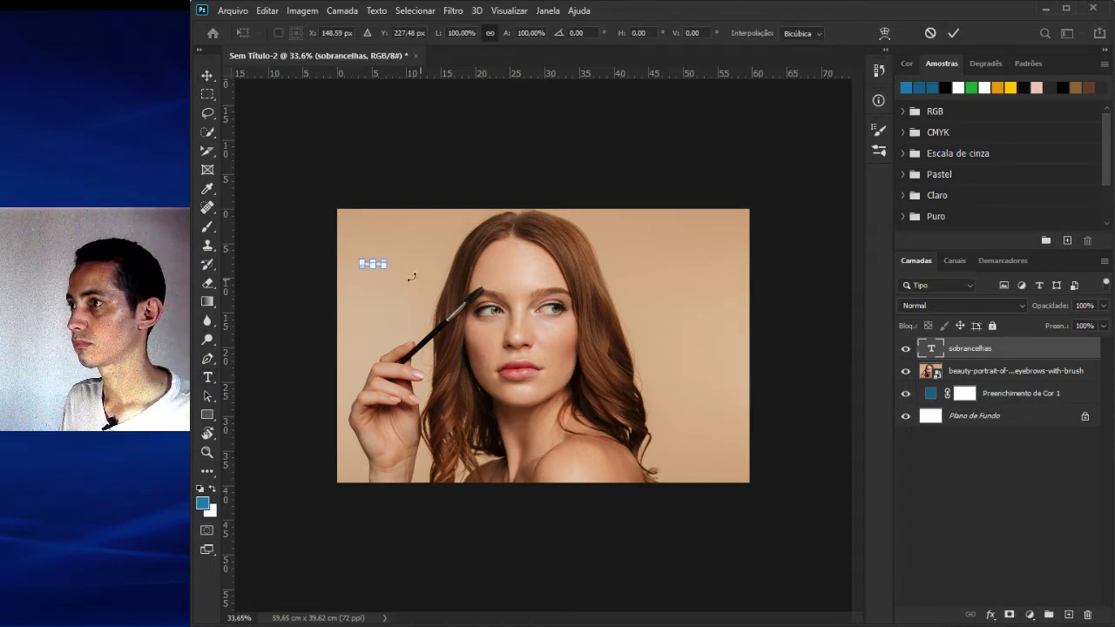
left_click_drag(394, 259, 543, 257)
key("Return")
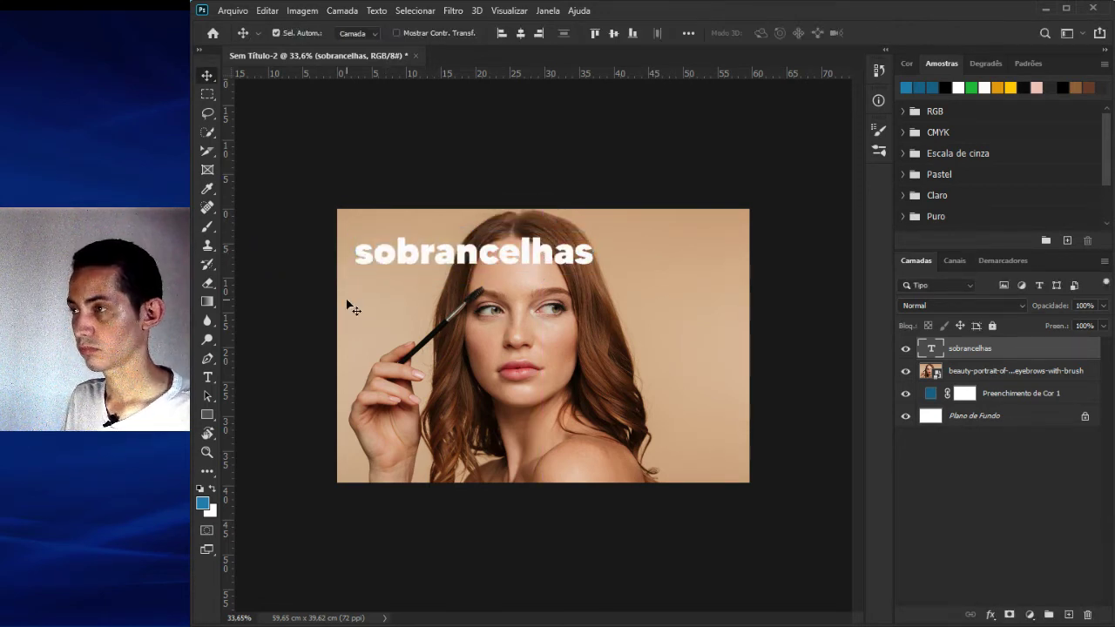
- Change the text to "Modelo" in dark brown and shift it toward the canvas's upper-left corner
double_click(433, 250)
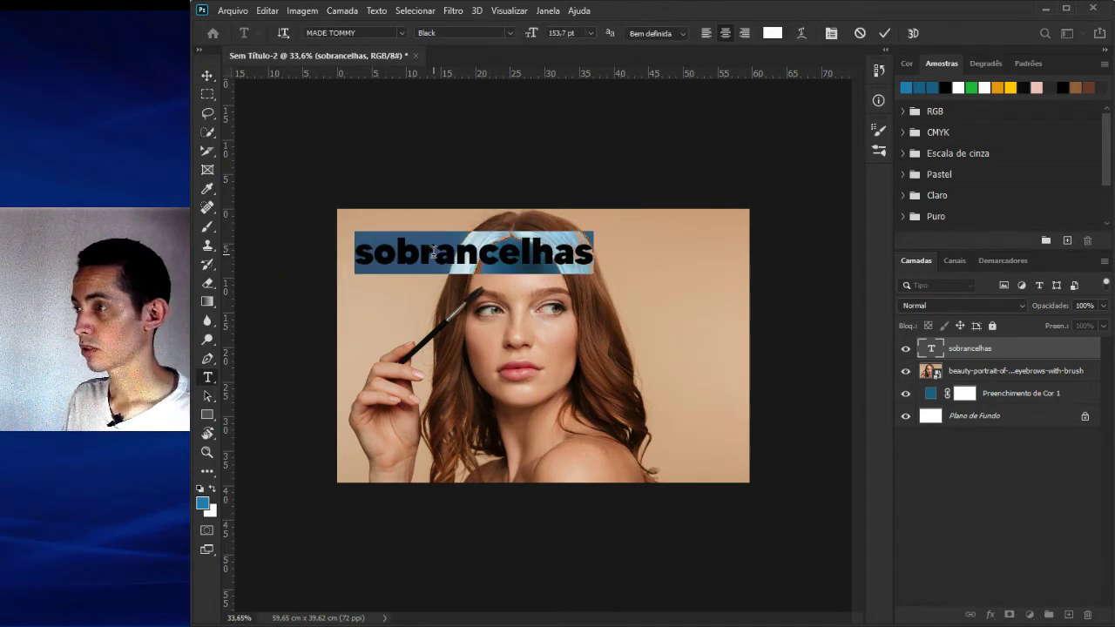
type("Modelo")
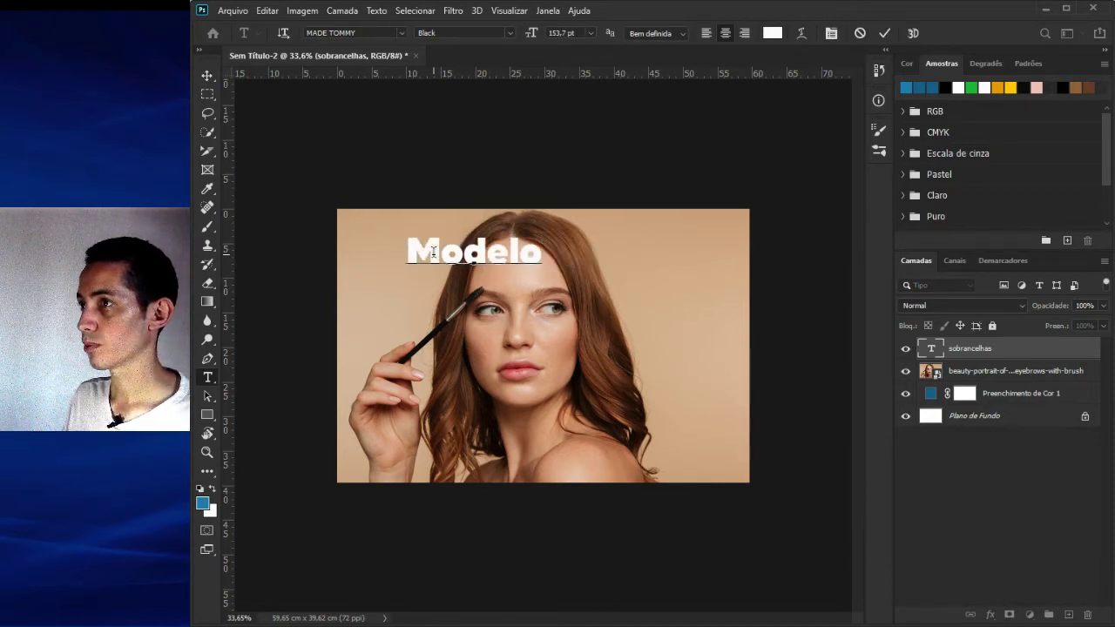
left_click(207, 75)
left_click_drag(450, 263, 404, 263)
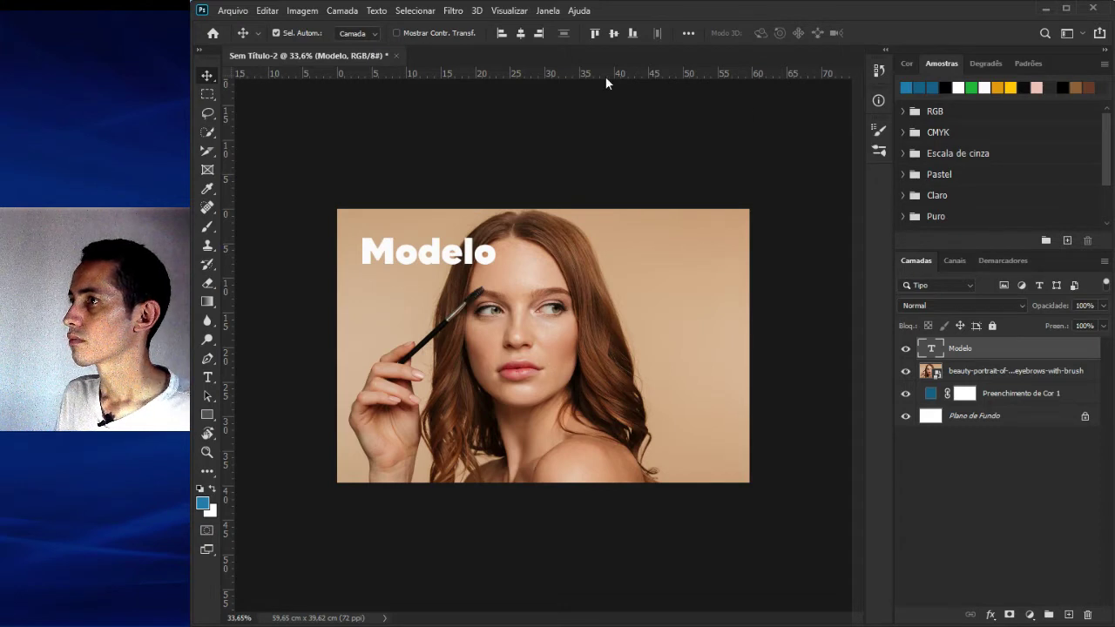
left_click(1087, 84)
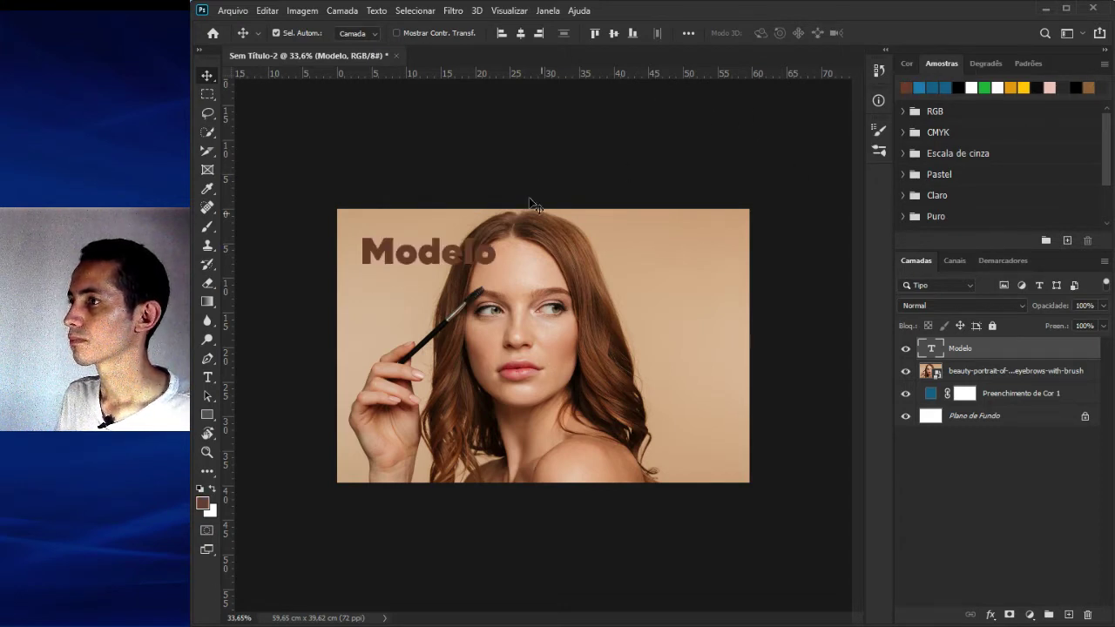
- Move the portrait to the right and shrink the "Modelo" text so it fits on the plain background beside the hair
left_click_drag(515, 274, 553, 336)
left_click_drag(454, 264, 440, 263)
key("ctrl+t")
left_click_drag(482, 233, 443, 253)
key("Return")
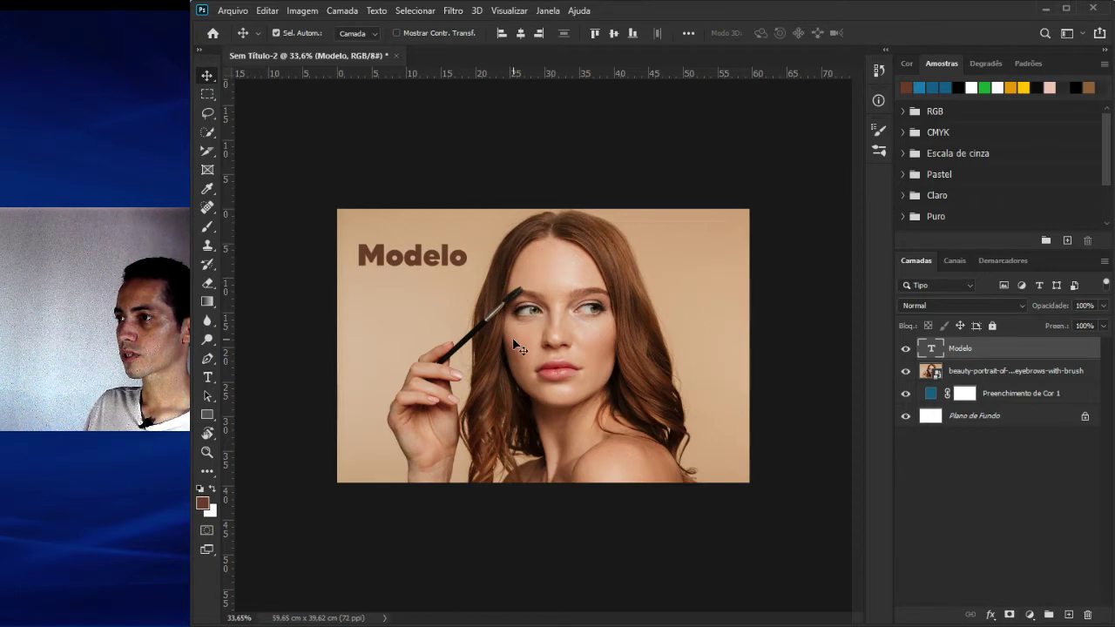
- Open the portrait smart object's contents and set the Brush to 1000 px, 81% hardness and Normal mode
left_click(605, 324)
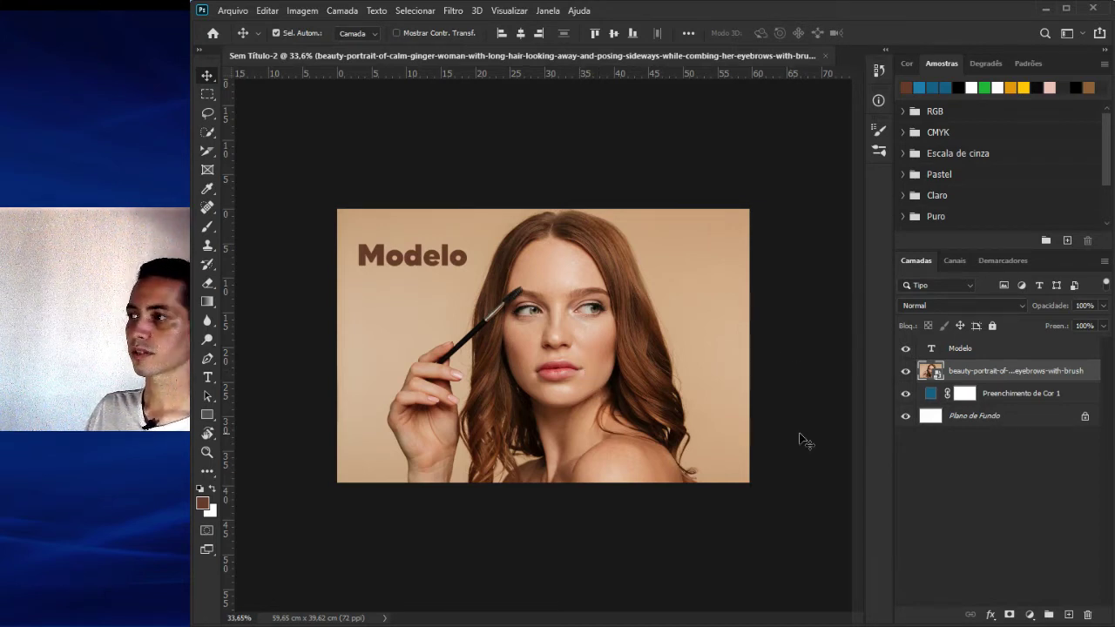
double_click(938, 375)
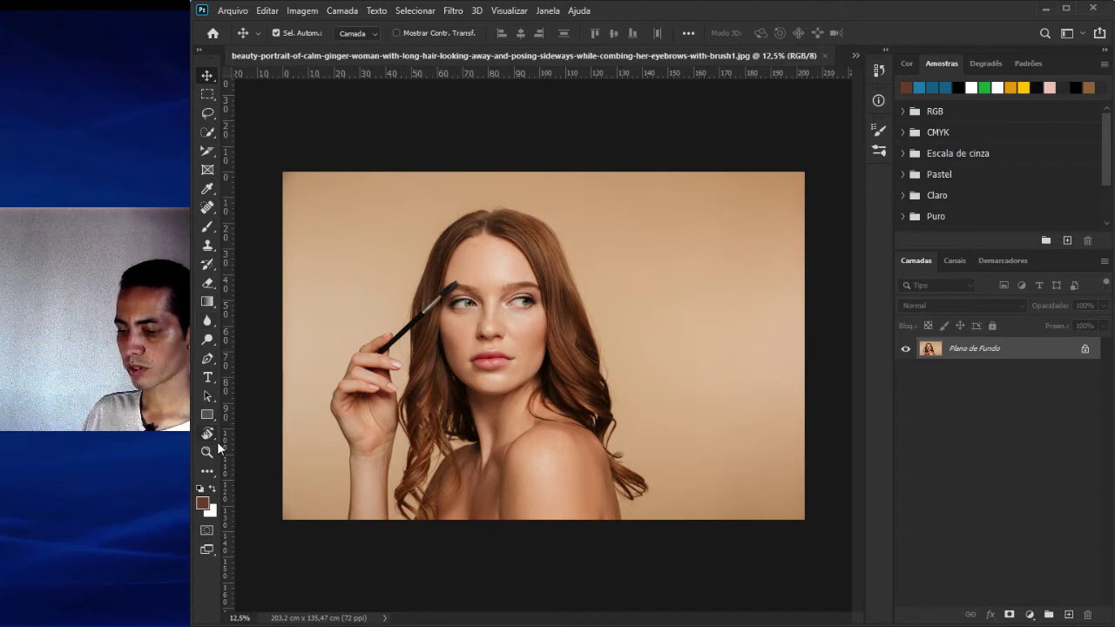
key("b")
left_click(283, 31)
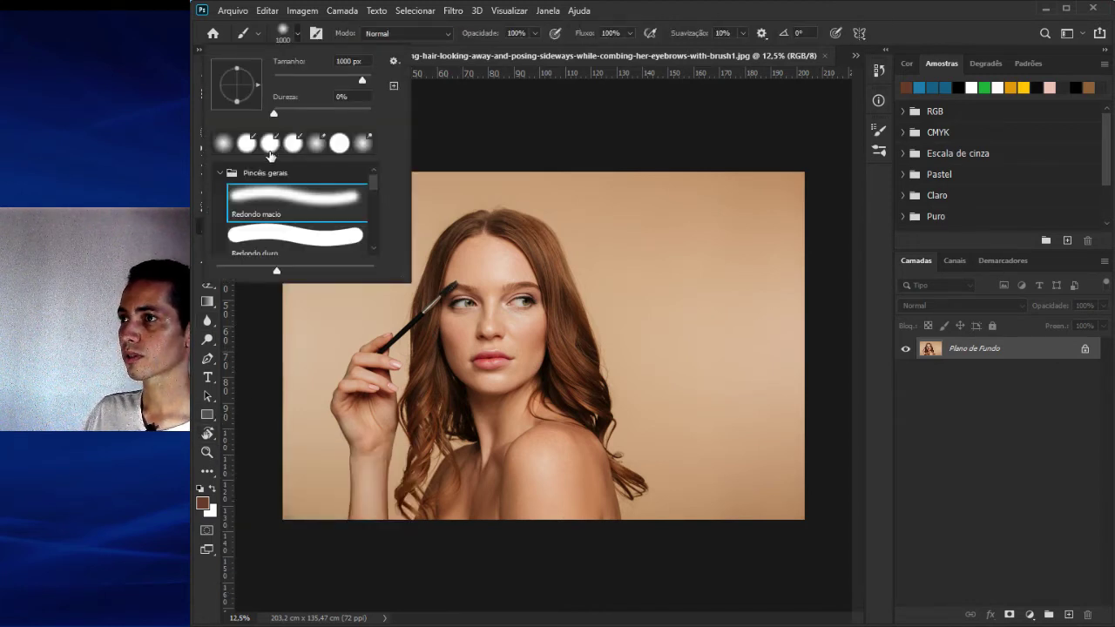
key("shift+alt+o")
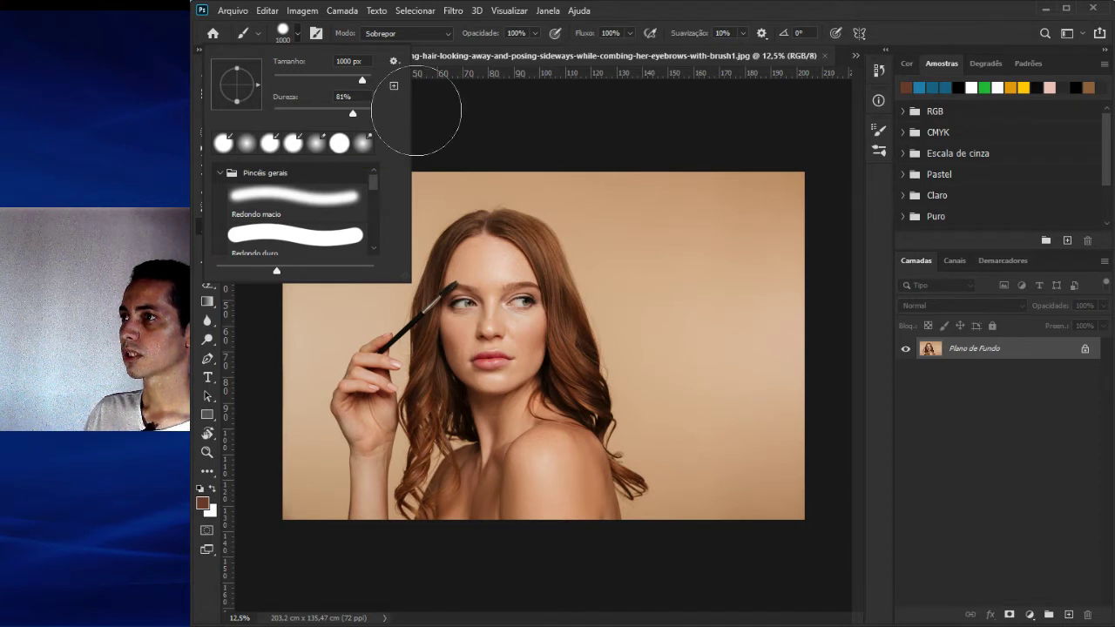
left_click(413, 35)
scroll(409, 48, "up", 3)
left_click(398, 42)
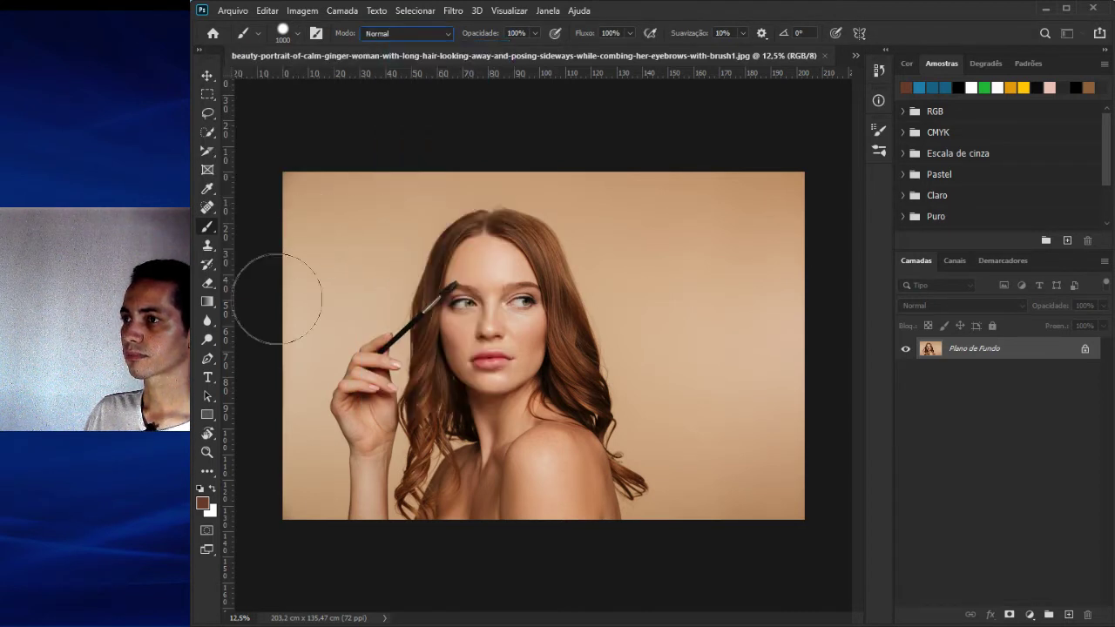
- Paint brown over the background right of and above the woman, save the smart object's contents, and return to Sem Título-2
mouse_move(757, 184)
left_mouse_down()
mouse_move(750, 339)
mouse_move(738, 316)
mouse_move(731, 175)
mouse_move(716, 150)
mouse_move(727, 318)
left_mouse_up()
mouse_move(617, 180)
left_mouse_down()
mouse_move(666, 310)
mouse_move(623, 223)
mouse_move(711, 537)
mouse_move(670, 253)
mouse_move(756, 499)
mouse_move(732, 454)
mouse_move(716, 261)
mouse_move(727, 259)
mouse_move(768, 507)
mouse_move(808, 381)
mouse_move(842, 201)
mouse_move(686, 182)
mouse_move(804, 269)
mouse_move(799, 512)
mouse_move(686, 181)
mouse_move(656, 232)
mouse_move(587, 179)
mouse_move(464, 156)
mouse_move(376, 163)
mouse_move(269, 295)
mouse_move(357, 199)
left_mouse_up()
key("ctrl+s")
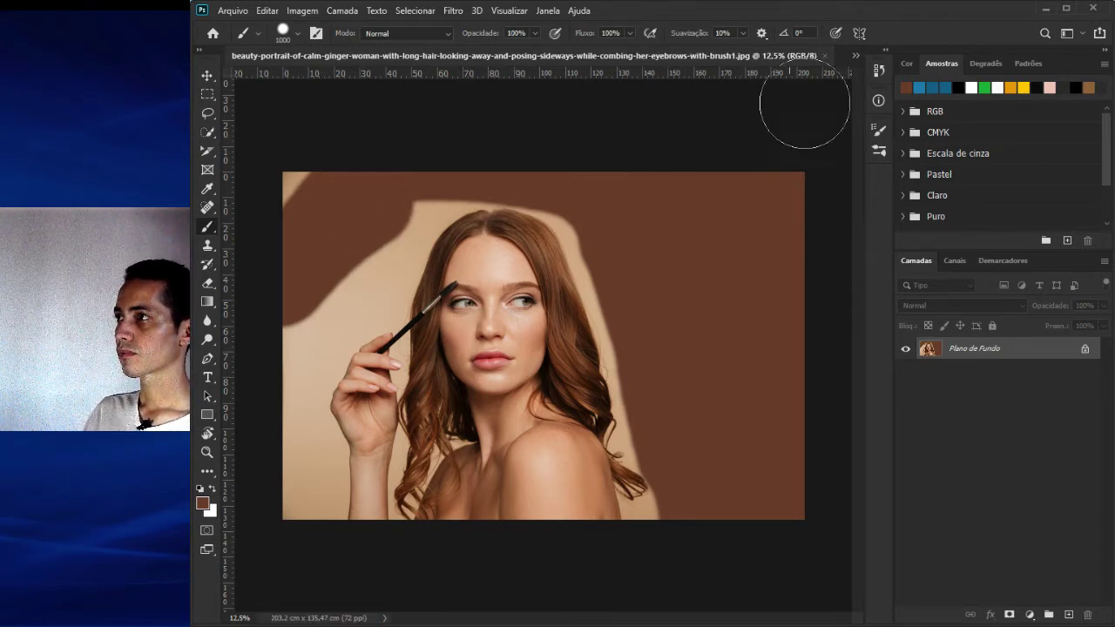
left_click(853, 56)
left_click(381, 61)
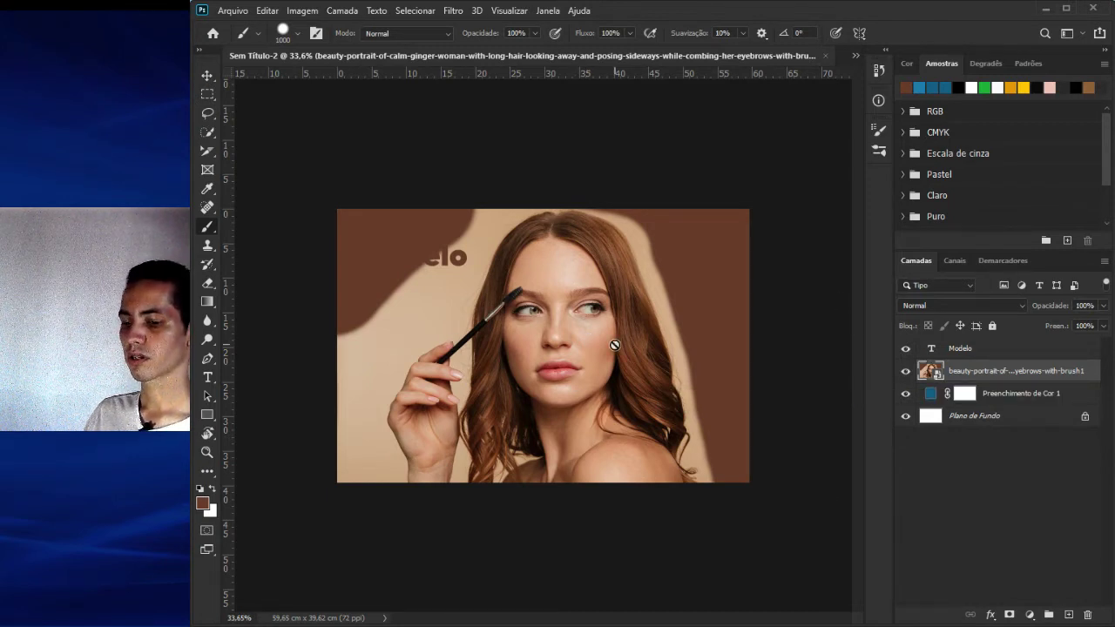
- Move the "Modelo" text down below the painted area, and undo the move
key("v")
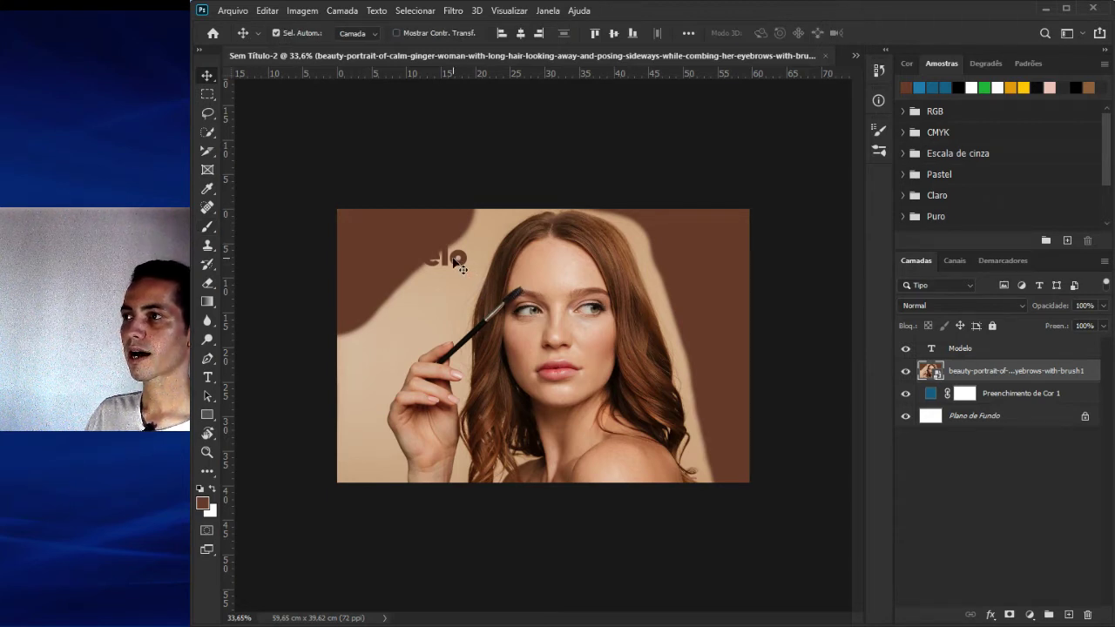
left_click_drag(454, 264, 453, 324)
key("ctrl+z")
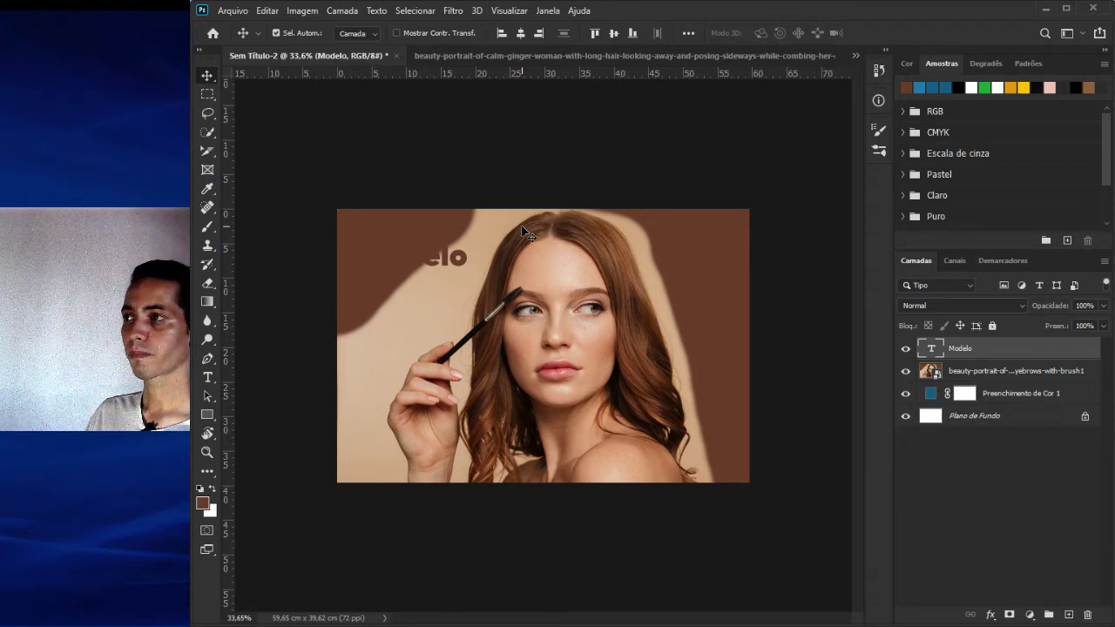
- Return to the smart object's contents and undo all the brown brush strokes
left_click(554, 56)
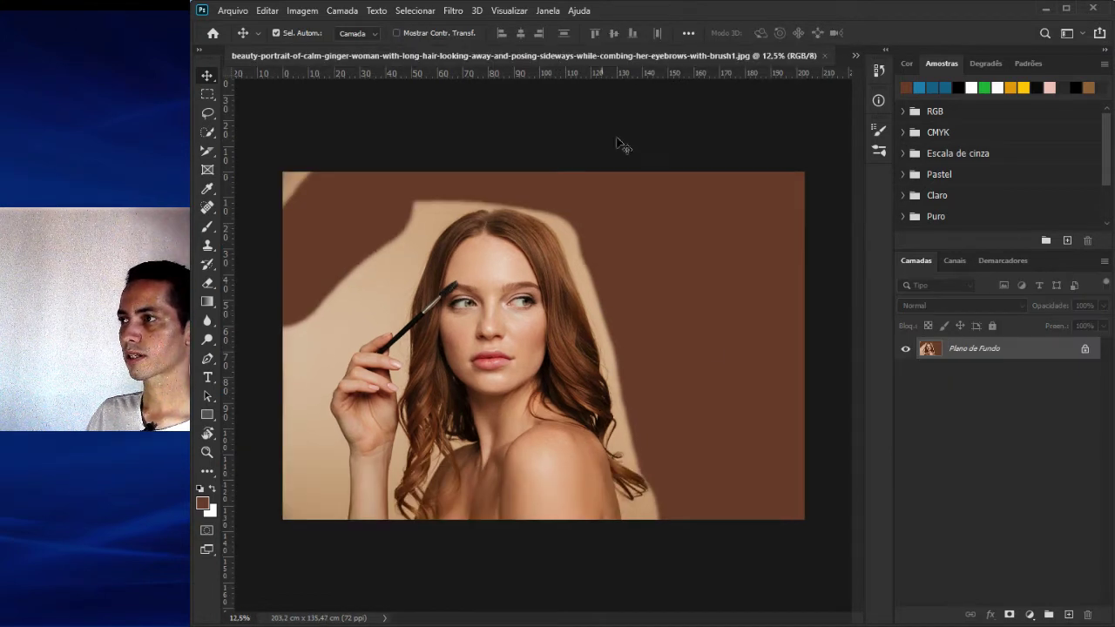
key("ctrl+z")
key("ctrl+z")
key("ctrl+z")
key("ctrl+z")
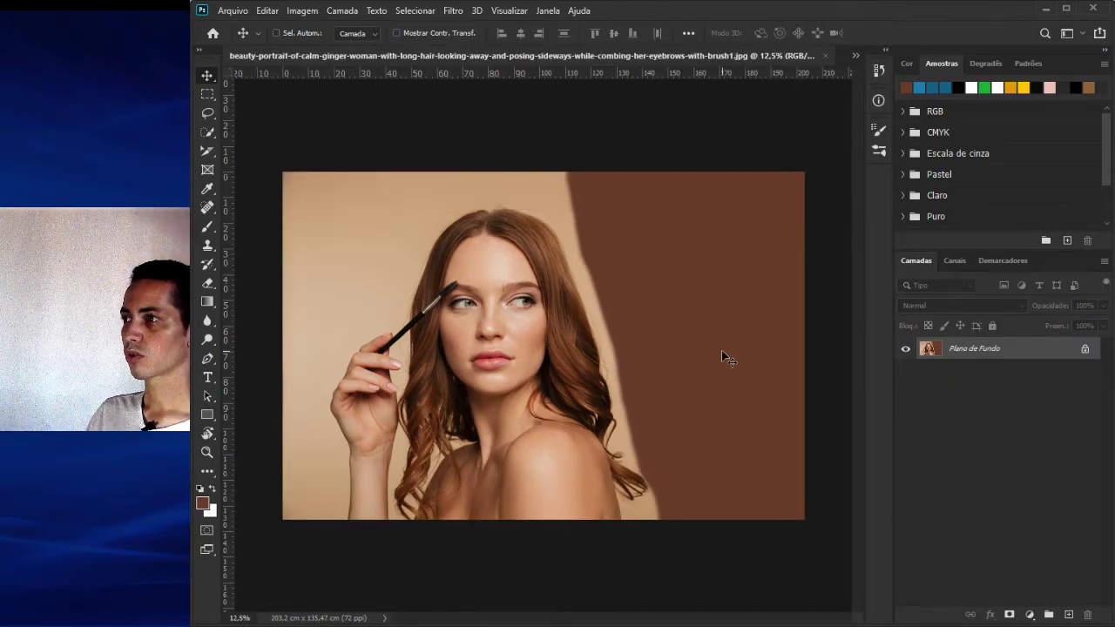
key("ctrl+z")
key("ctrl+z")
key("ctrl+z")
key("ctrl+z")
key("ctrl+z")
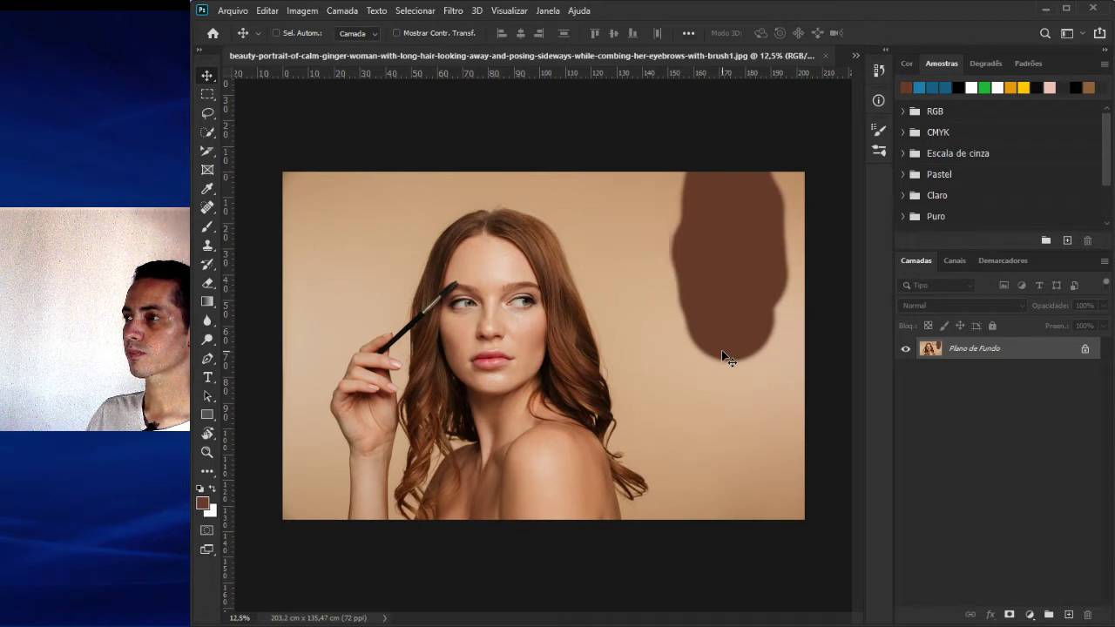
key("ctrl+z")
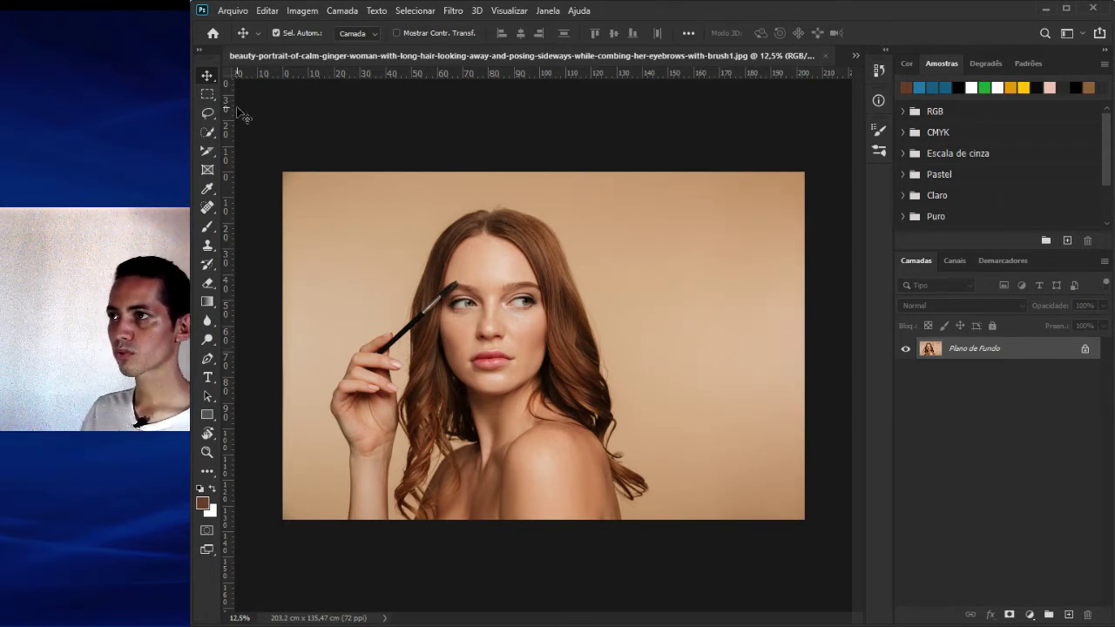
- Compare the composition with the restored smart object contents, save those contents, and return to Sem Título-2
left_click(857, 56)
left_click(519, 53)
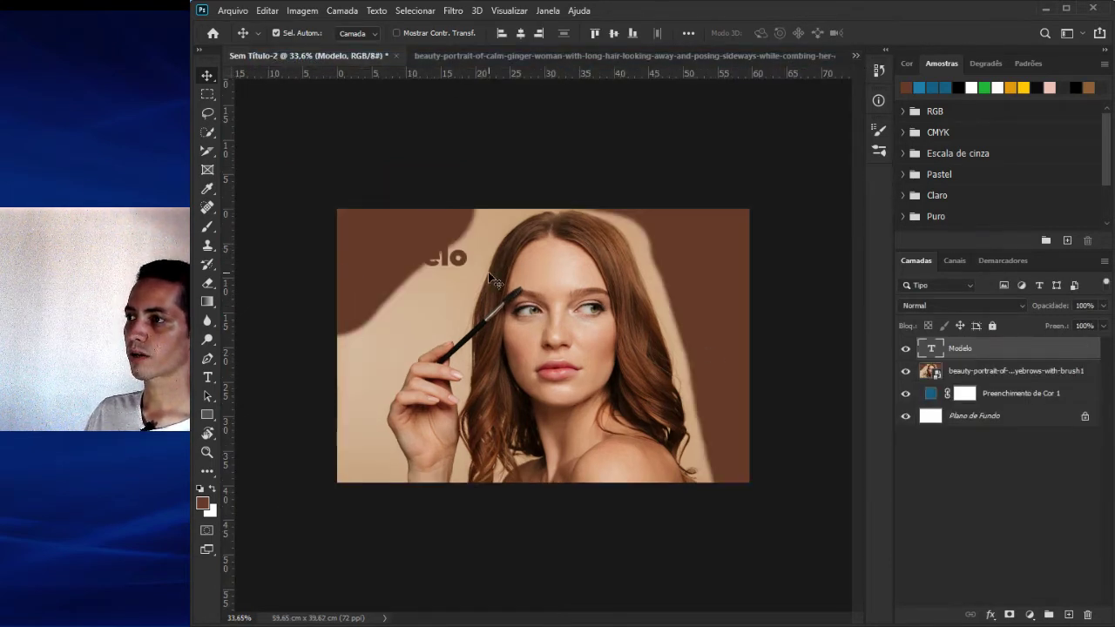
left_click(655, 56)
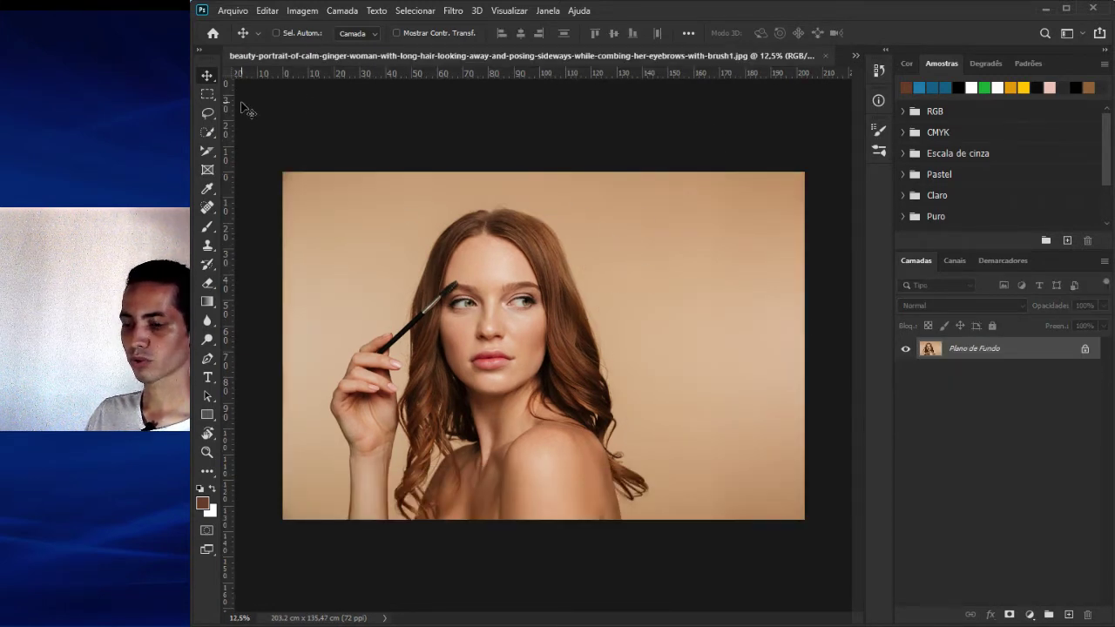
key("ctrl+s")
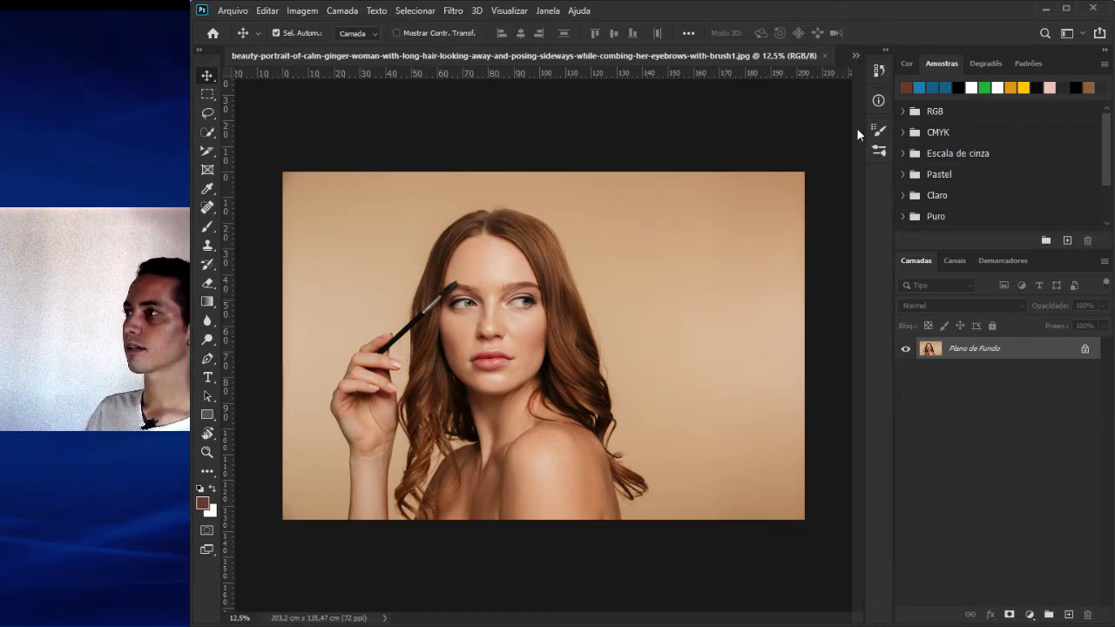
left_click(855, 54)
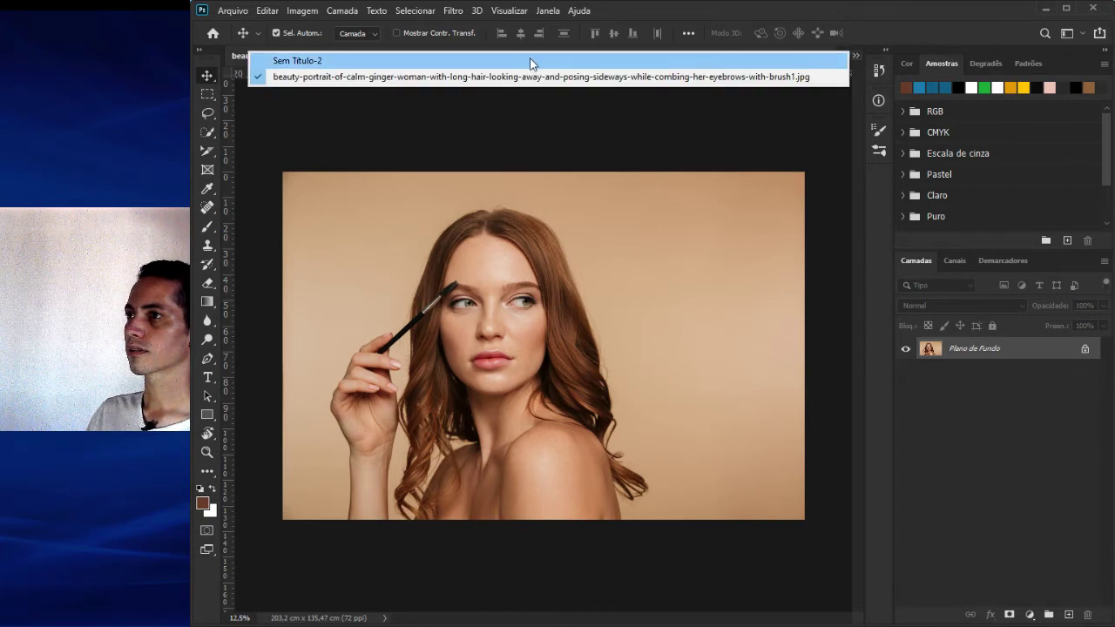
left_click(484, 57)
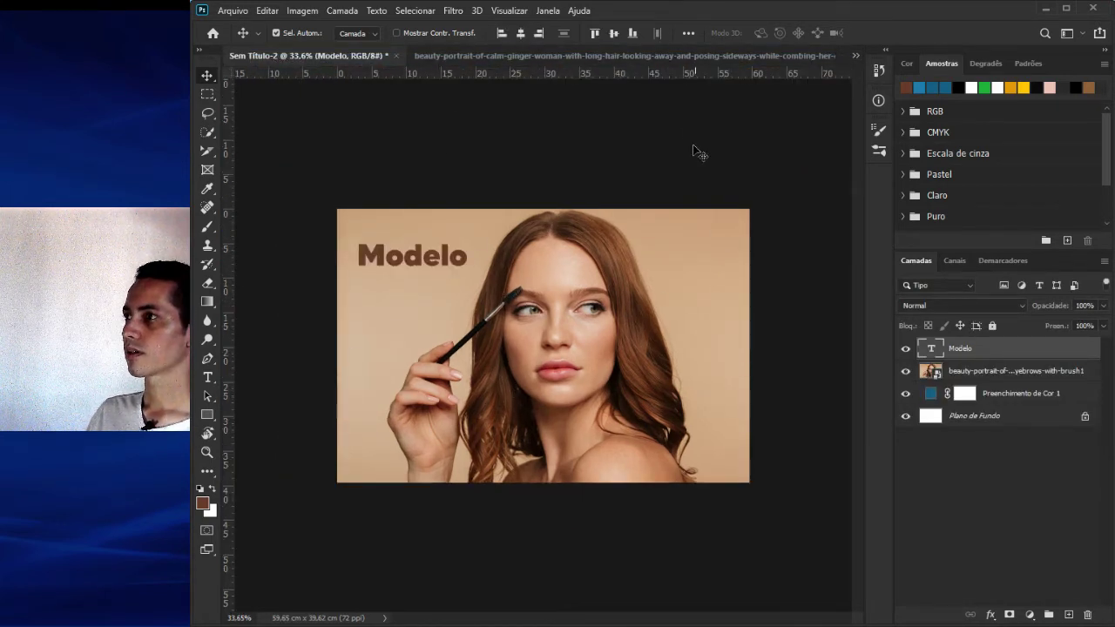
left_click(688, 57)
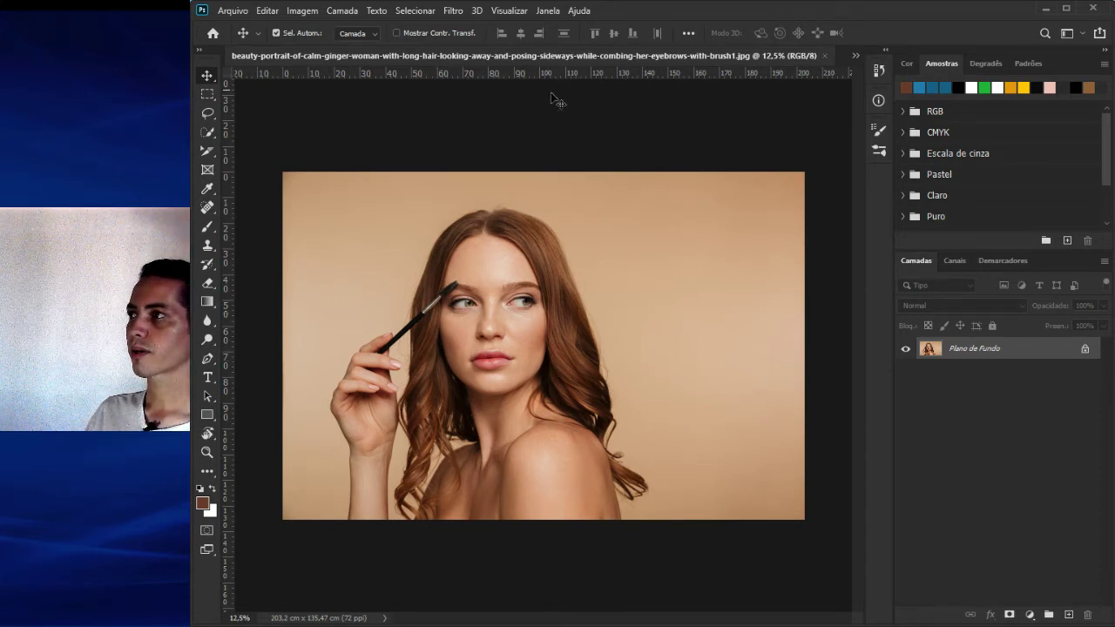
left_click(856, 55)
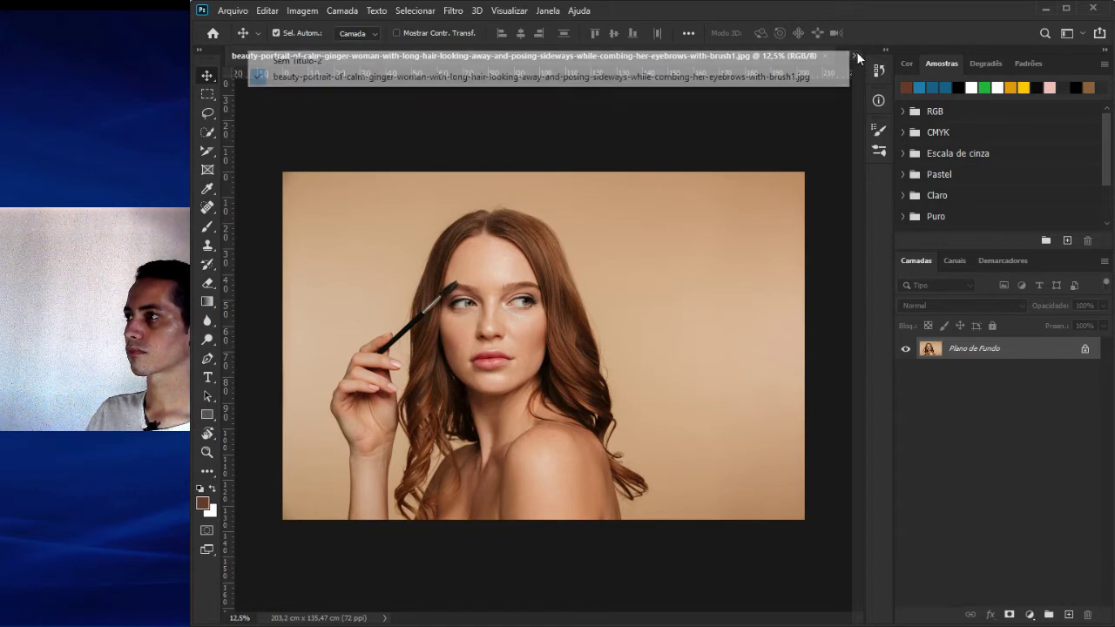
left_click(744, 55)
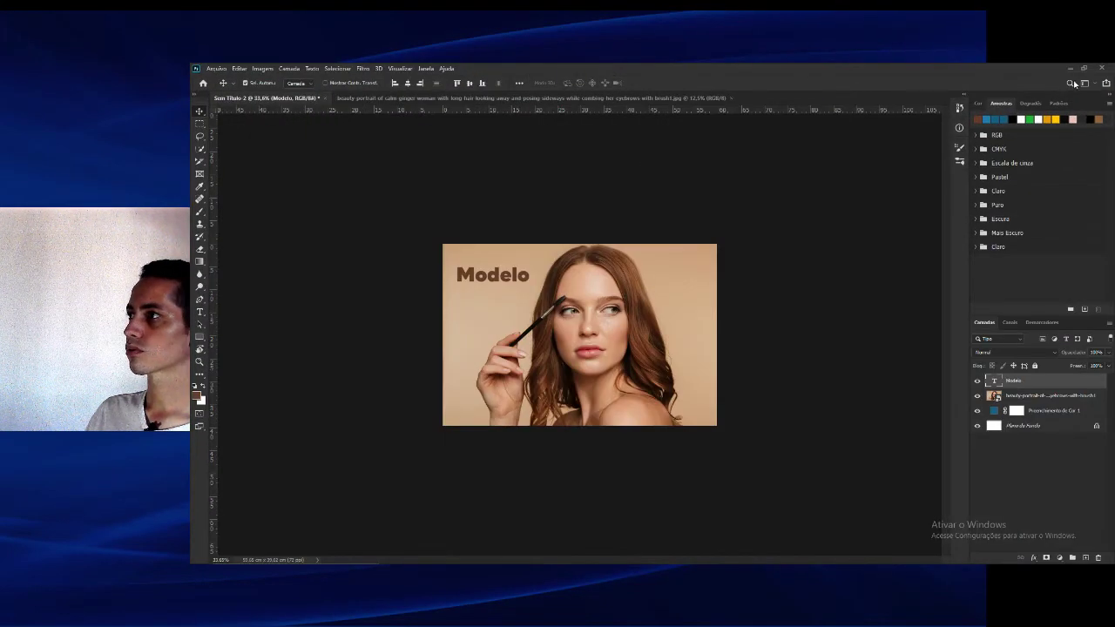
left_click(1083, 68)
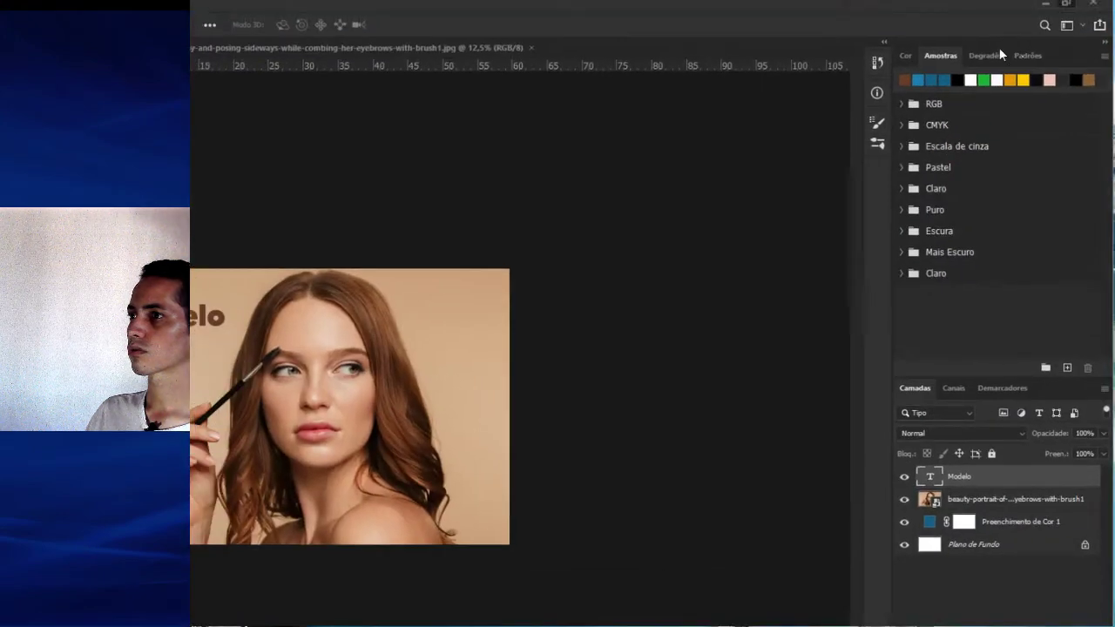
- Check the embedded and linked placement commands, and open the portrait smart object's contents
left_click(222, 68)
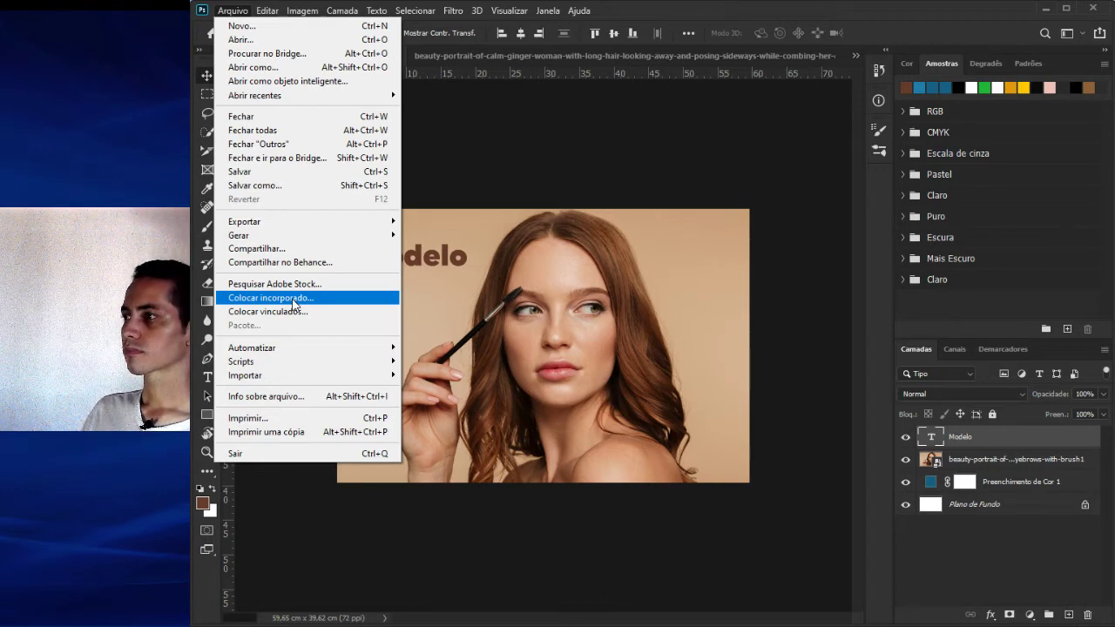
left_click(998, 464)
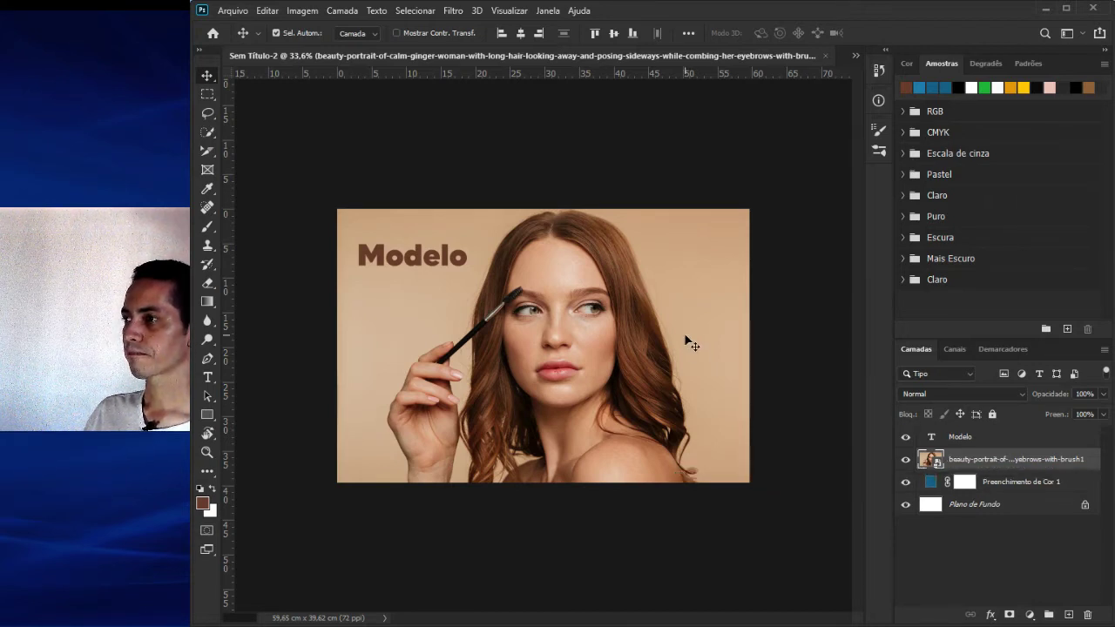
double_click(931, 459)
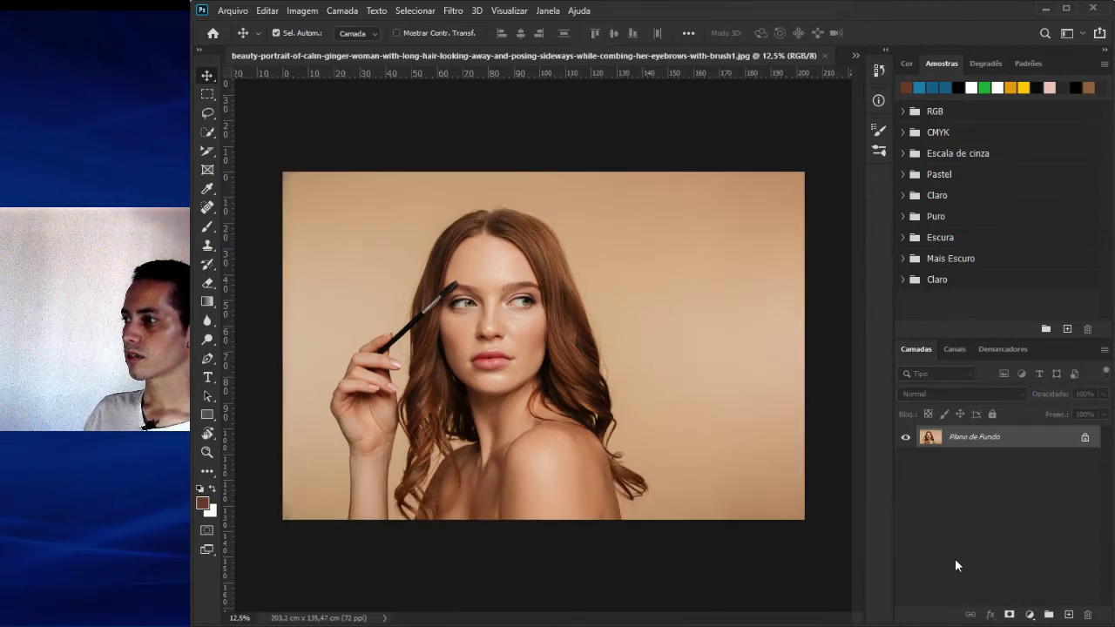
- Add a layer mask to the portrait and paint it black with a 1000 px brush to hide the background around the woman
left_click(1010, 614)
key("b")
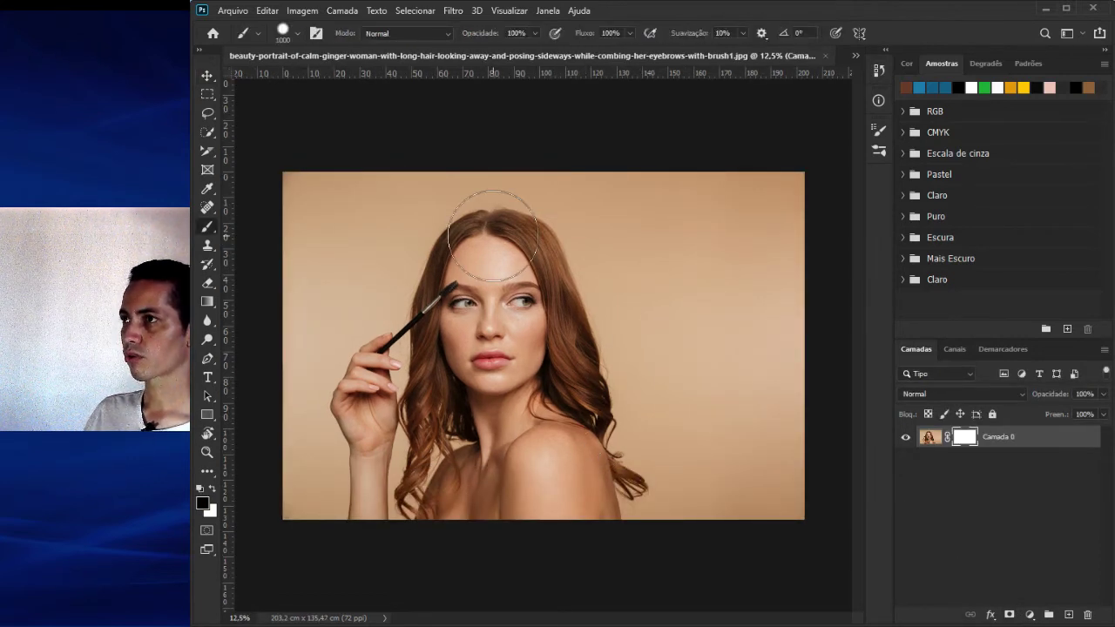
mouse_move(540, 178)
left_mouse_down()
mouse_move(726, 294)
mouse_move(635, 169)
mouse_move(638, 232)
left_mouse_up()
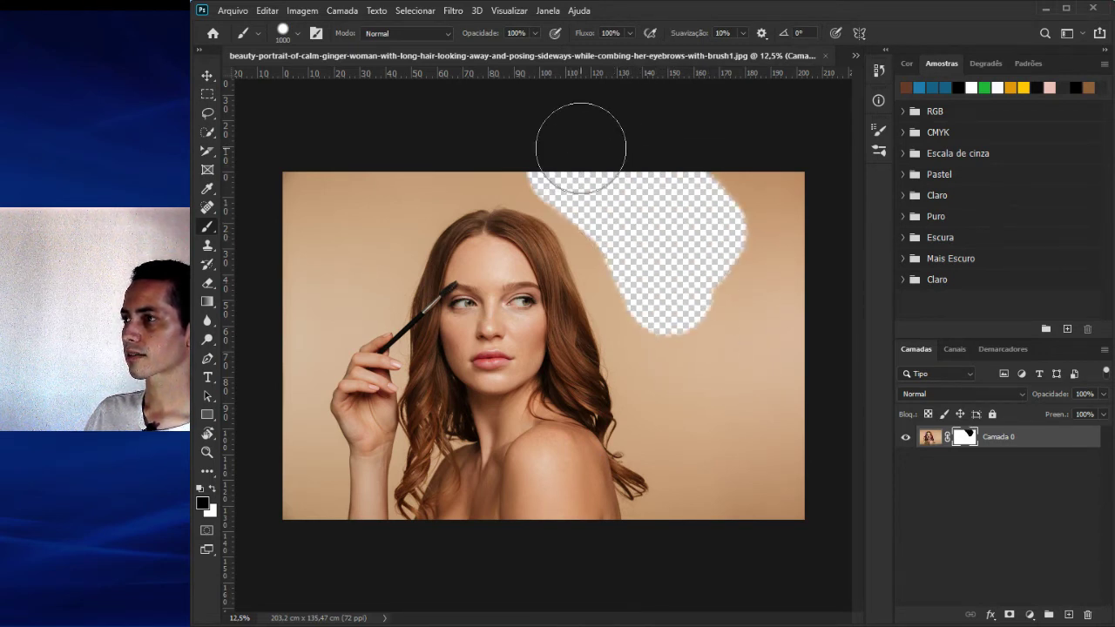
mouse_move(604, 179)
left_mouse_down()
mouse_move(642, 287)
mouse_move(665, 416)
mouse_move(716, 513)
mouse_move(742, 483)
mouse_move(736, 178)
mouse_move(752, 197)
mouse_move(714, 374)
mouse_move(756, 164)
mouse_move(785, 482)
mouse_move(739, 435)
mouse_move(647, 192)
mouse_move(554, 145)
mouse_move(423, 160)
mouse_move(372, 195)
mouse_move(303, 277)
mouse_move(337, 158)
mouse_move(278, 252)
mouse_move(339, 195)
mouse_move(262, 377)
mouse_move(262, 514)
left_mouse_up()
mouse_move(629, 486)
left_mouse_down()
mouse_move(771, 346)
mouse_move(713, 312)
mouse_move(621, 397)
mouse_move(662, 455)
mouse_move(757, 455)
mouse_move(794, 521)
mouse_move(803, 477)
left_mouse_up()
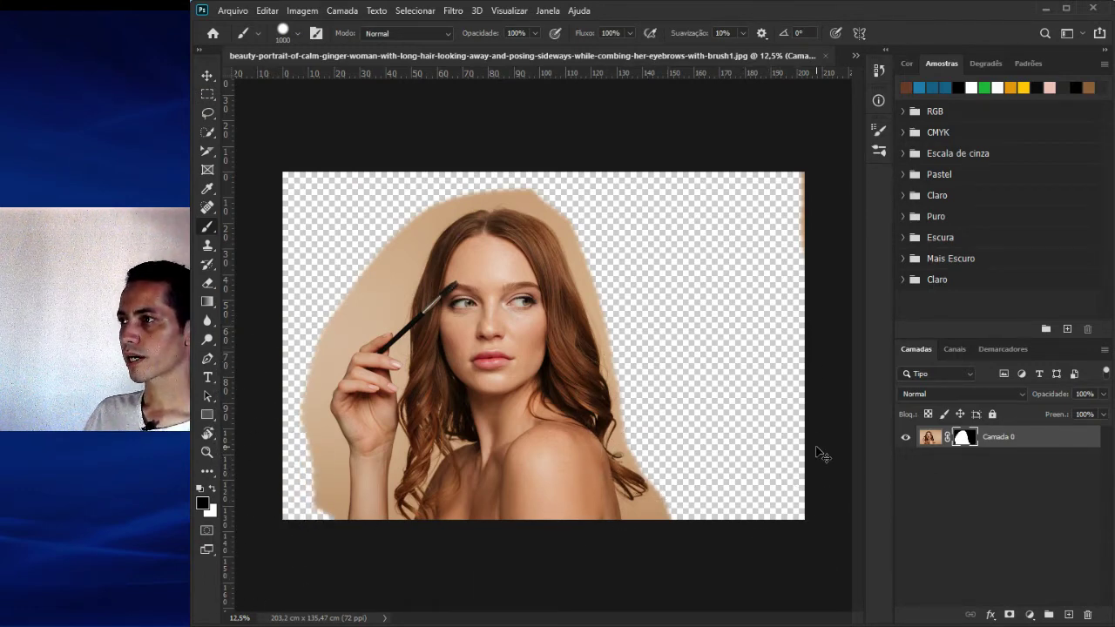
- Try to save the masked JPG contents, and undo all the brush strokes on the layer mask
key("ctrl+s")
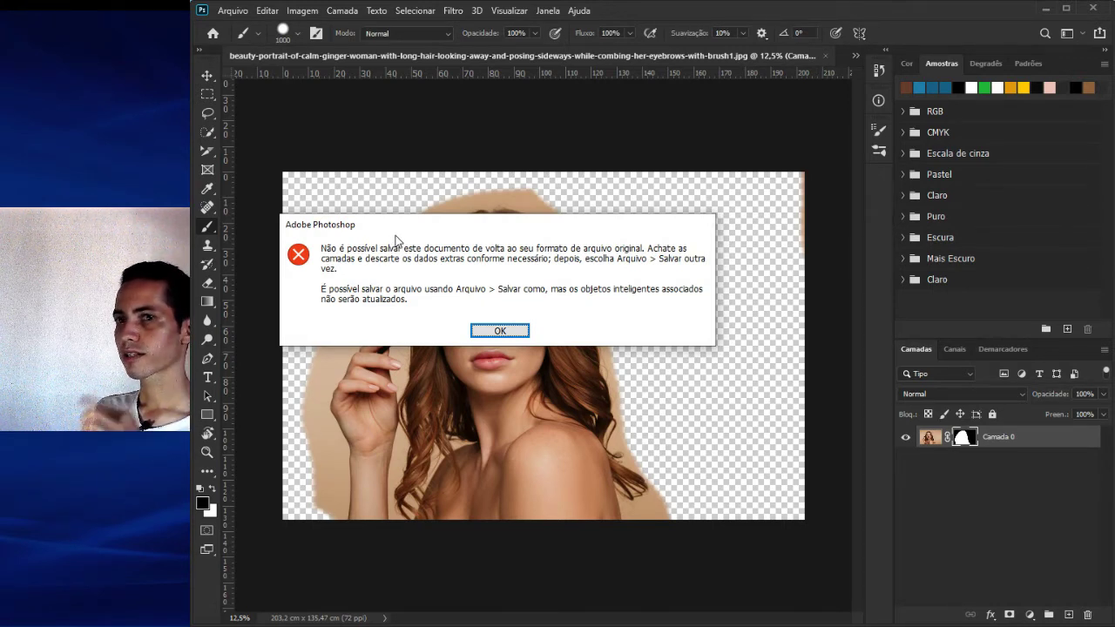
left_click(500, 330)
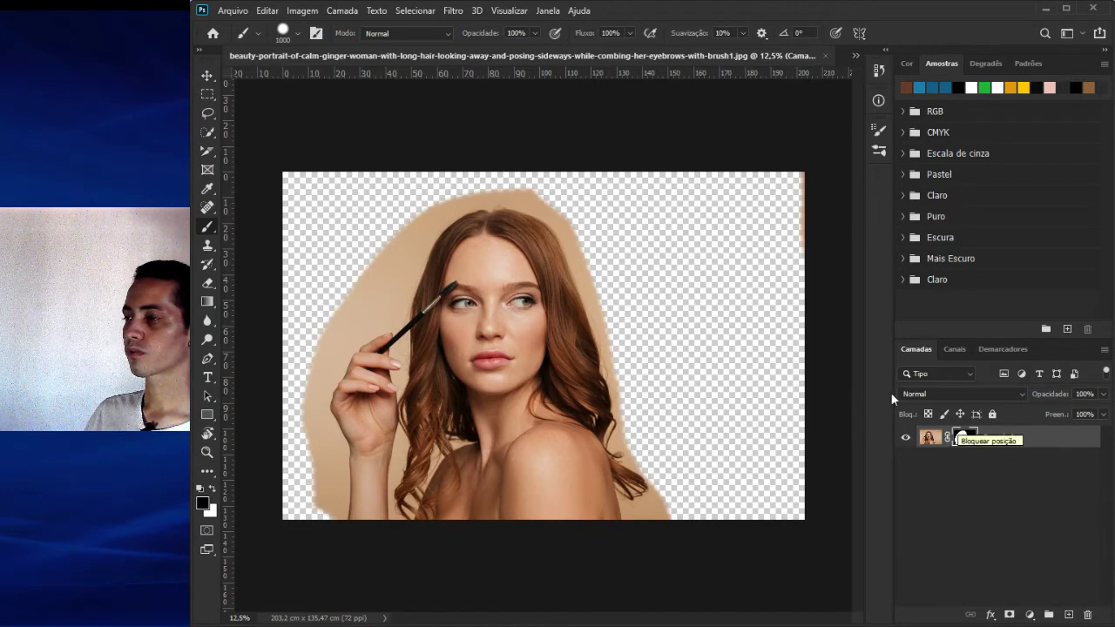
key("ctrl+z")
key("ctrl+z")
key("ctrl+z")
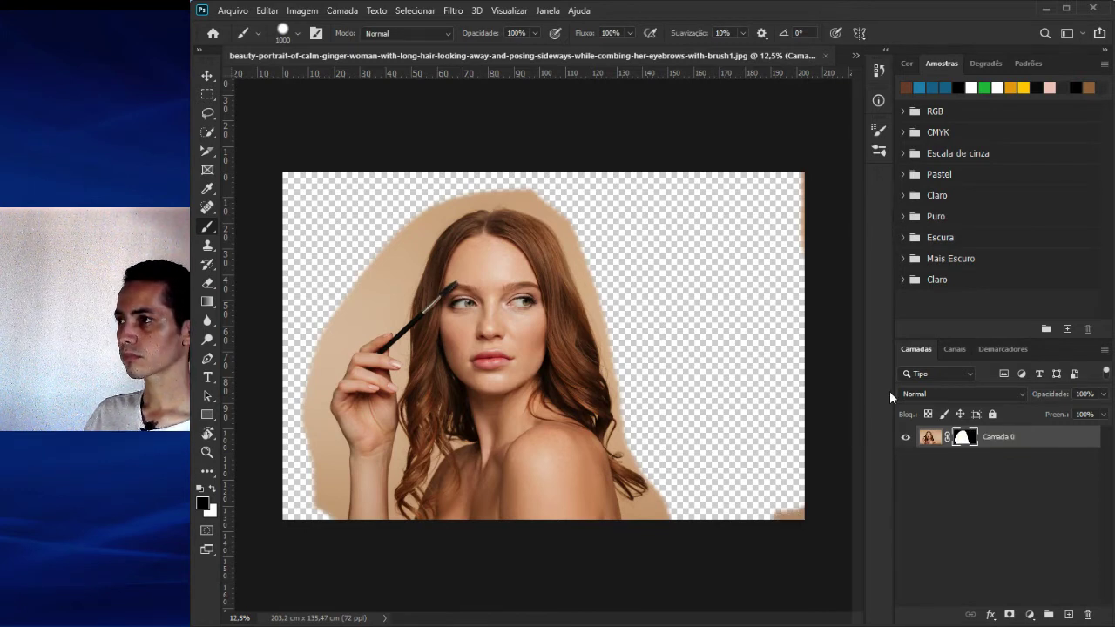
key("ctrl+z")
key("ctrl+z")
key("ctrl+z")
key("ctrl+z")
key("ctrl+z")
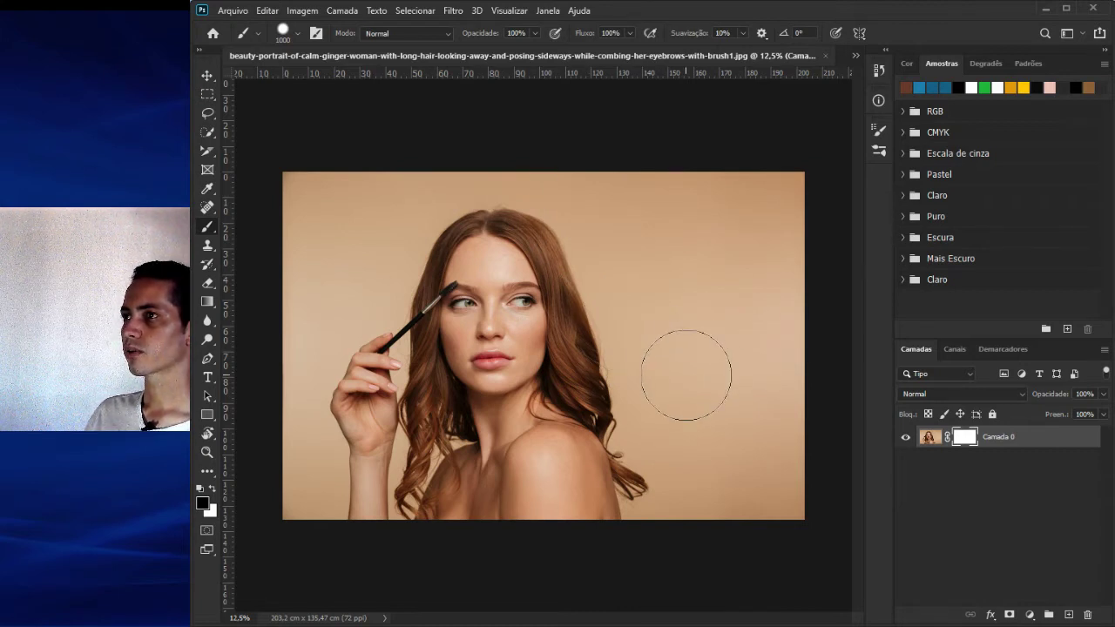
- Return to Sem Título-2 and delete the portrait smart object and the blue colour fill layer
left_click(856, 55)
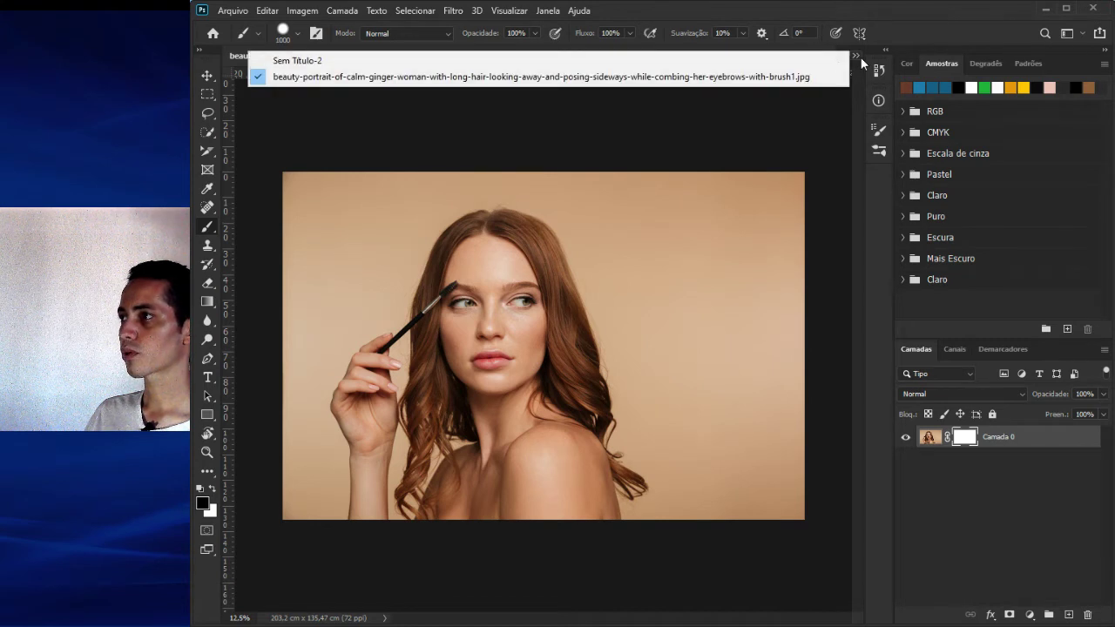
left_click(775, 59)
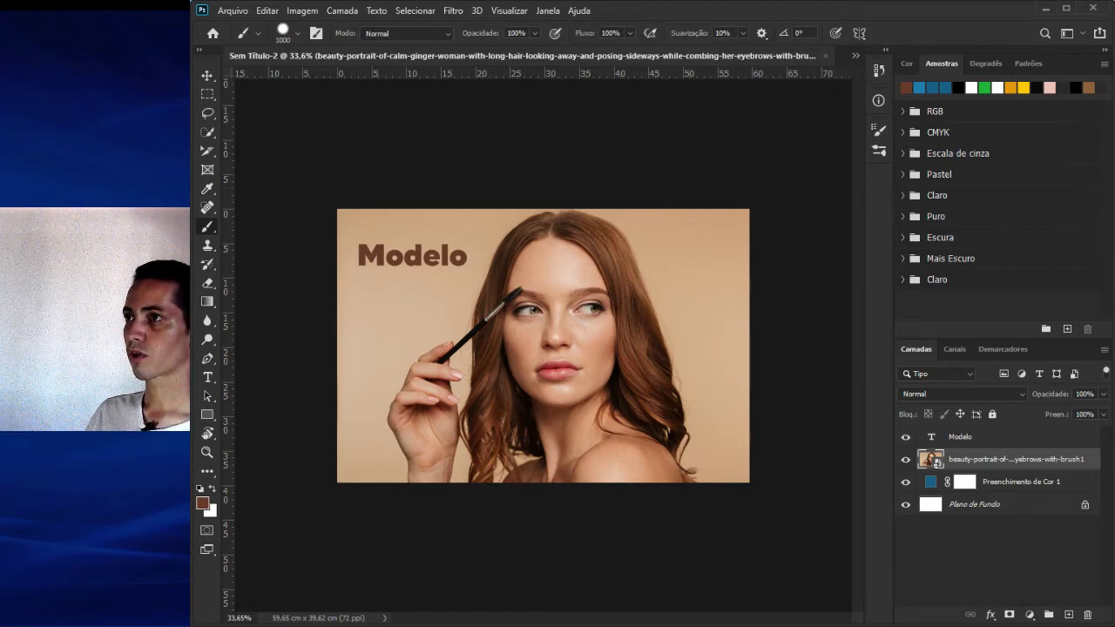
left_click(207, 75)
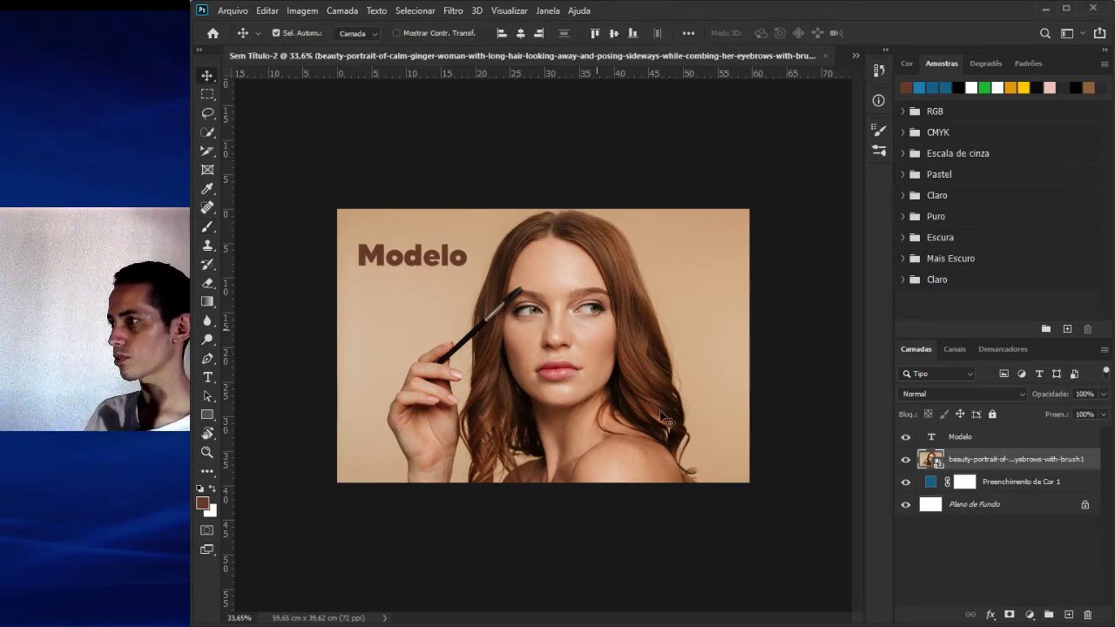
key("Delete")
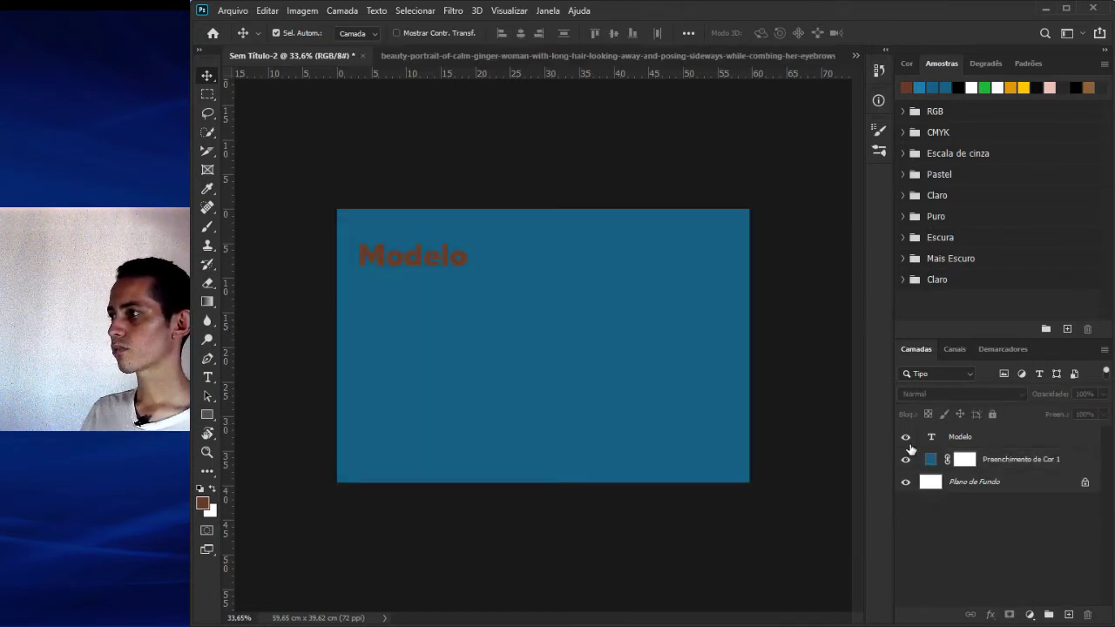
left_click(986, 465)
key("Delete")
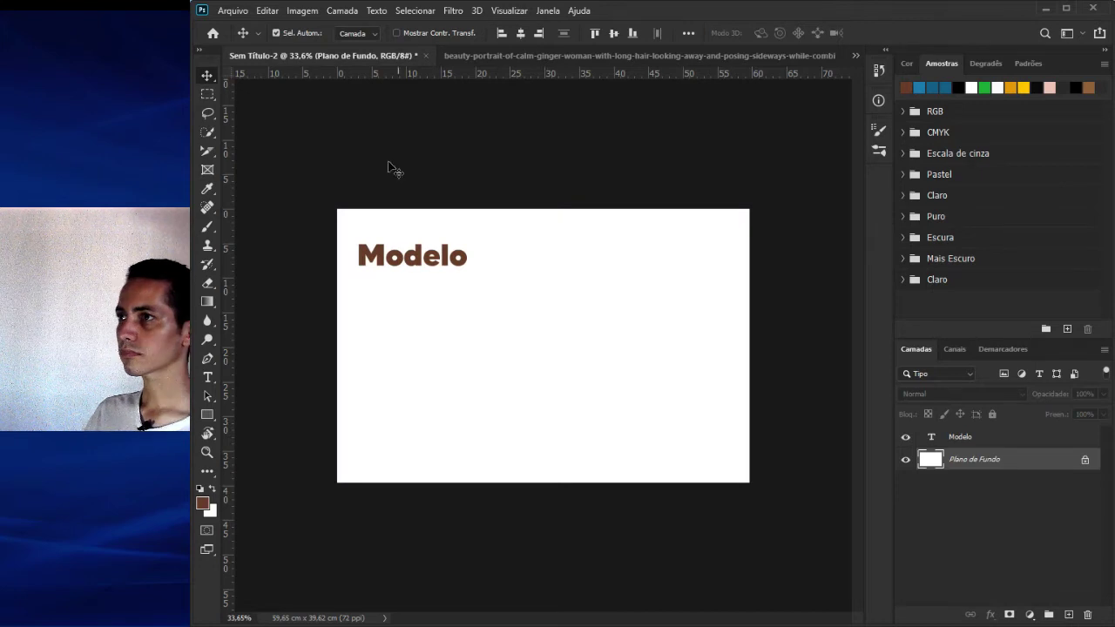
- Place the portrait from the Aula folder as an embedded object, and move the "Modelo" text slightly up
left_click(241, 16)
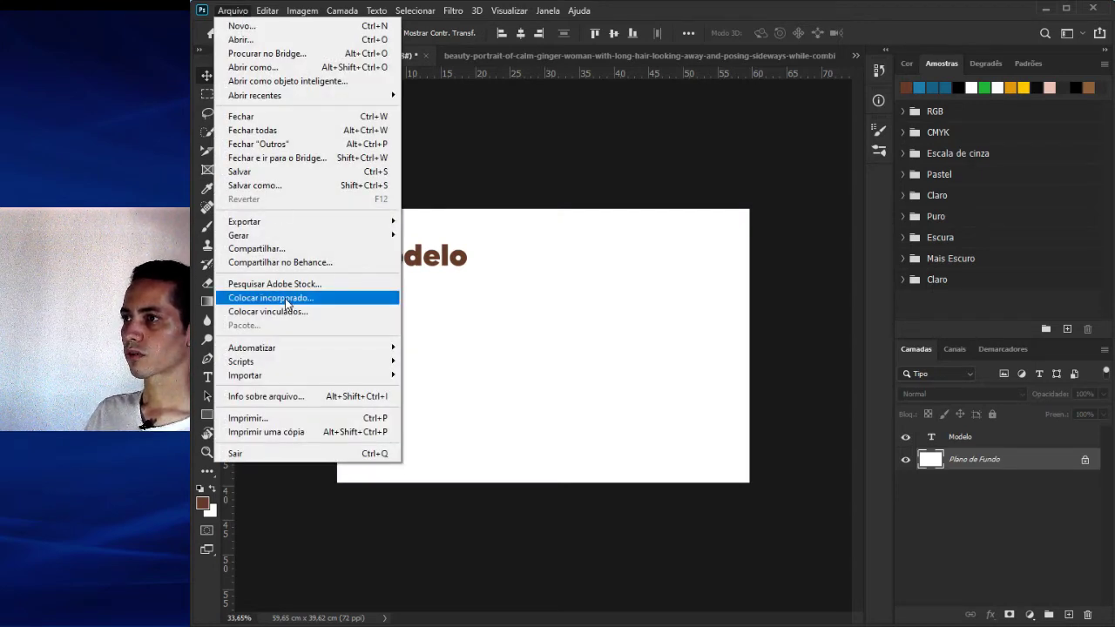
left_click(285, 301)
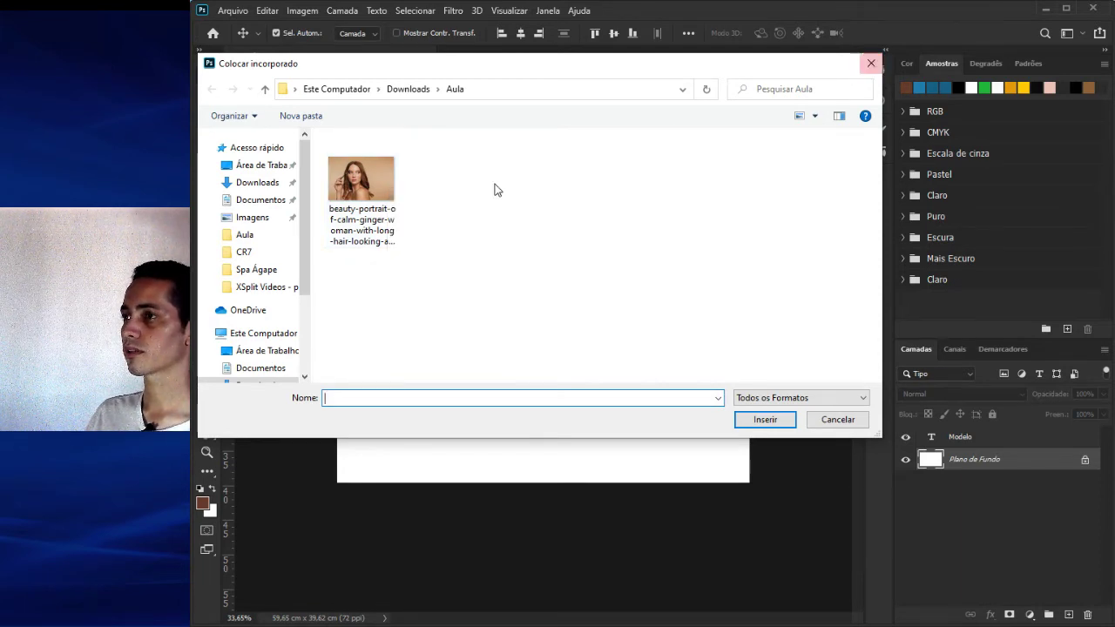
double_click(363, 181)
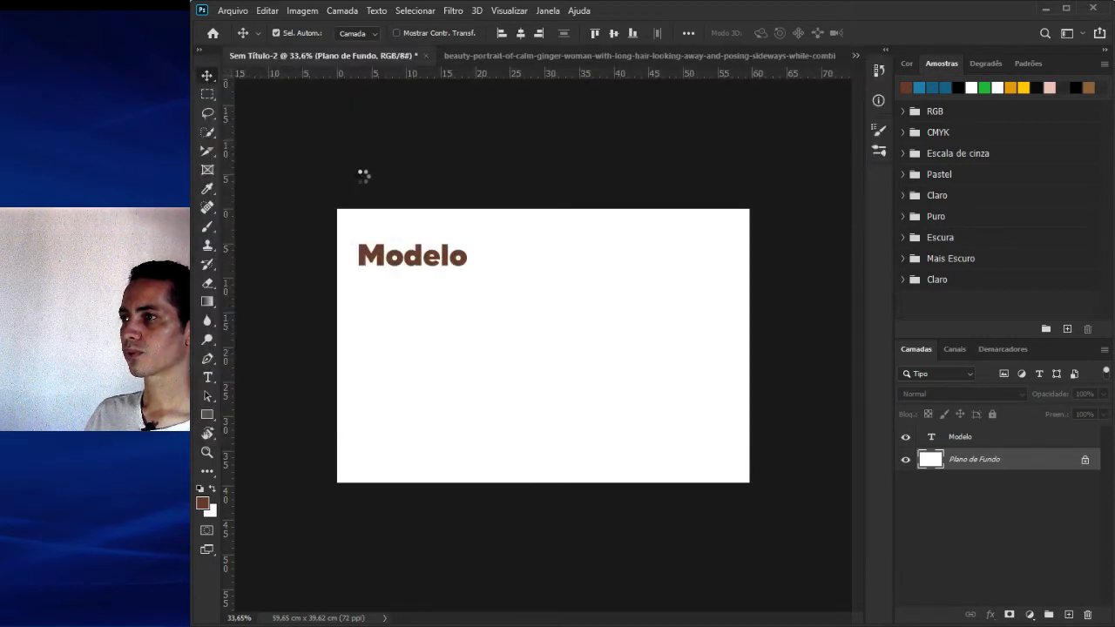
key("Return")
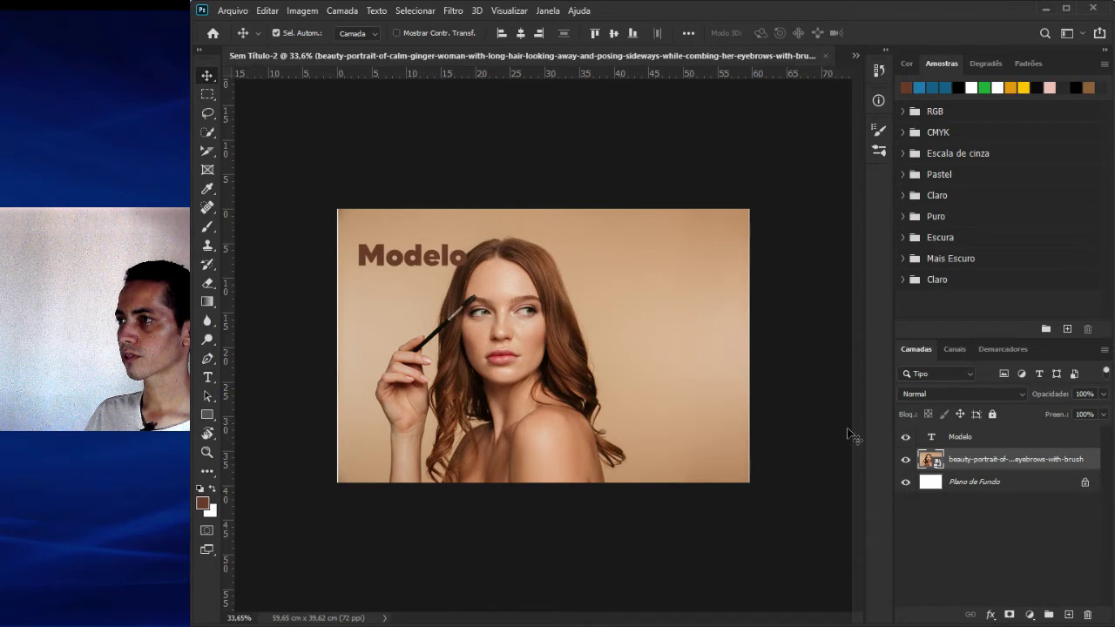
left_click_drag(419, 263, 417, 247)
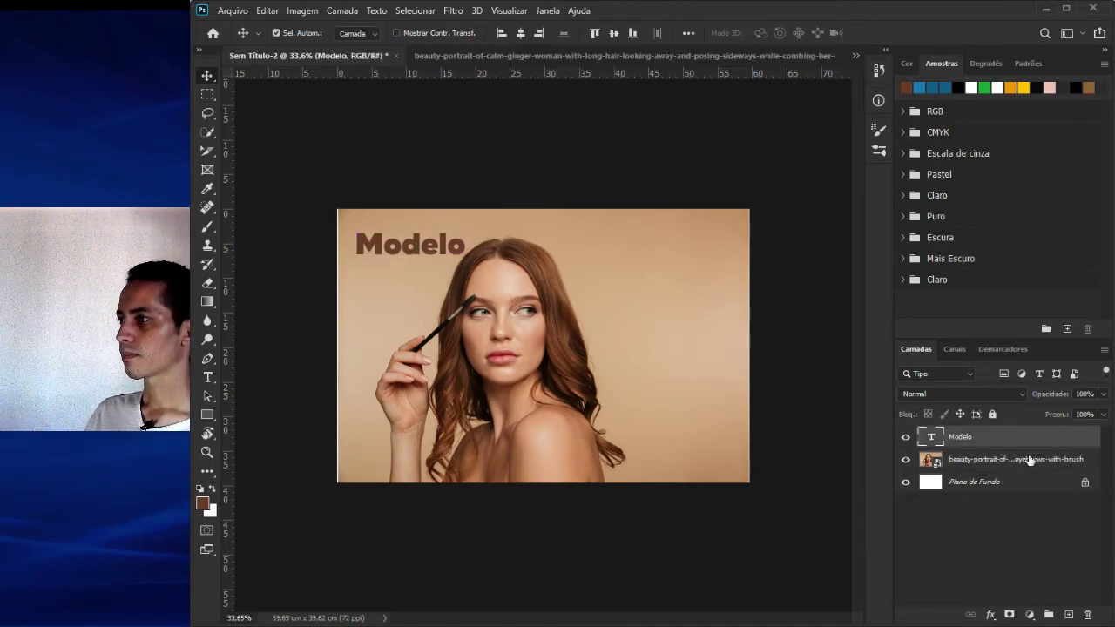
- Rasterize the placed portrait layer and convert it back into a smart object
left_click(1084, 463)
right_click(1085, 462)
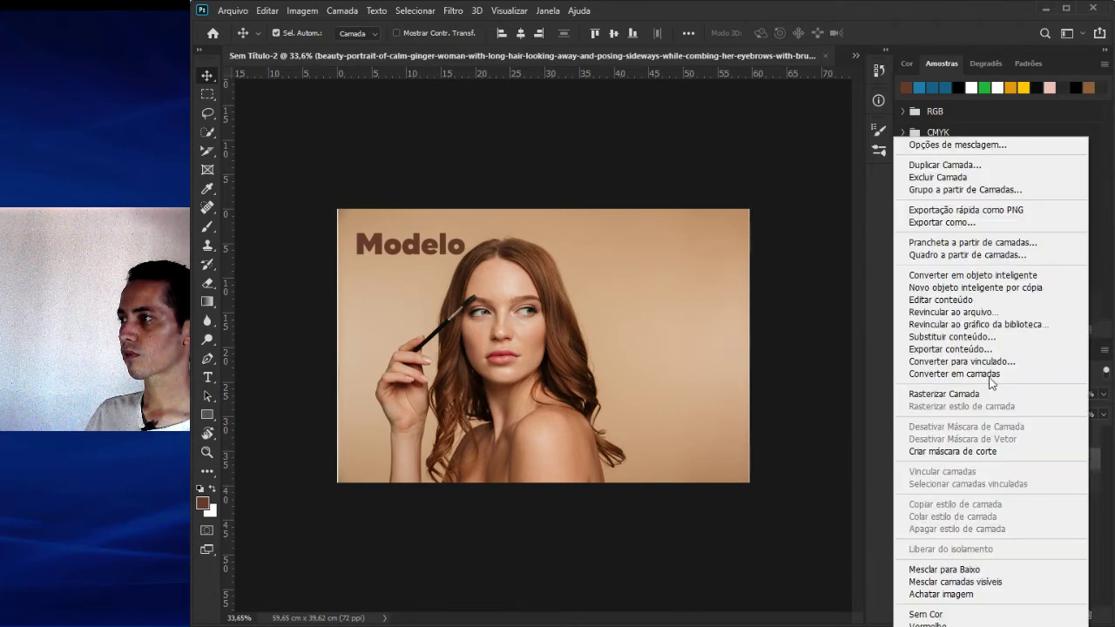
left_click(985, 394)
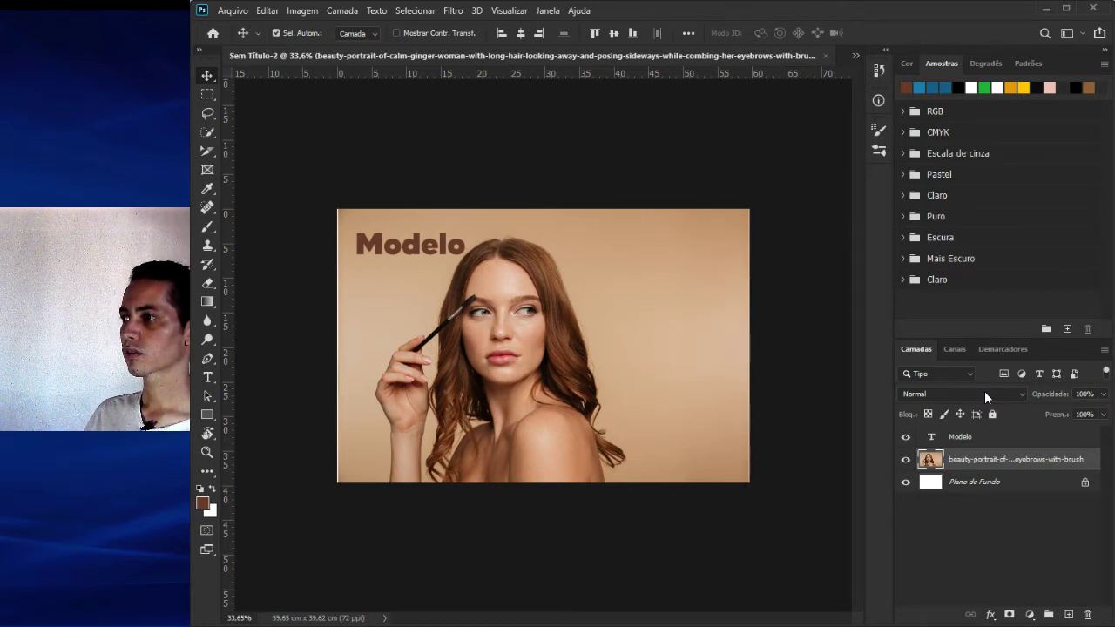
right_click(1096, 464)
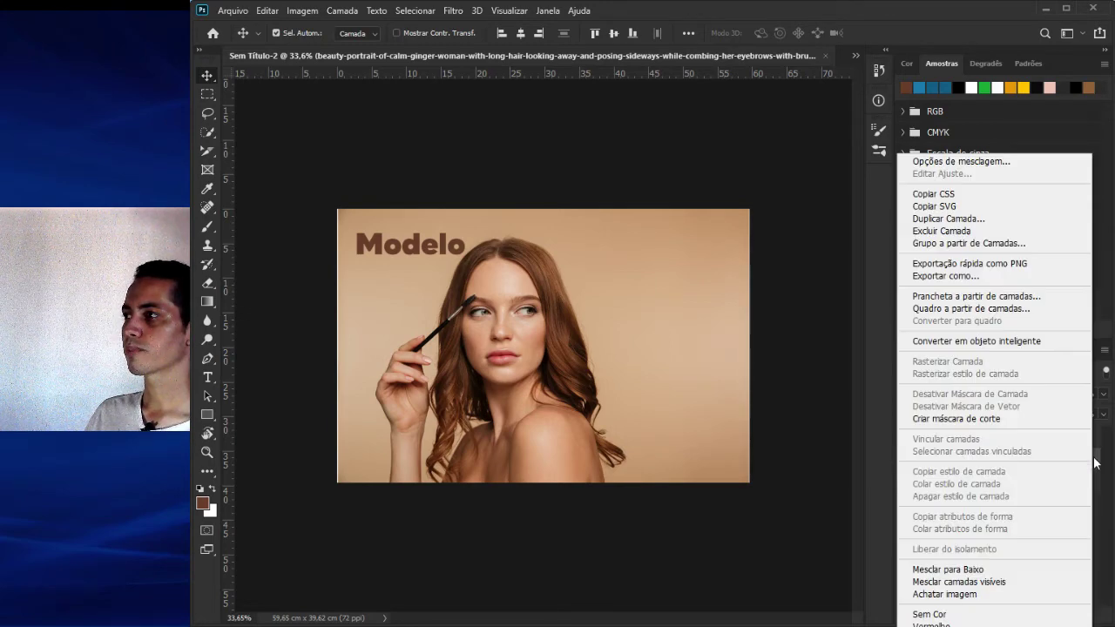
left_click(1025, 341)
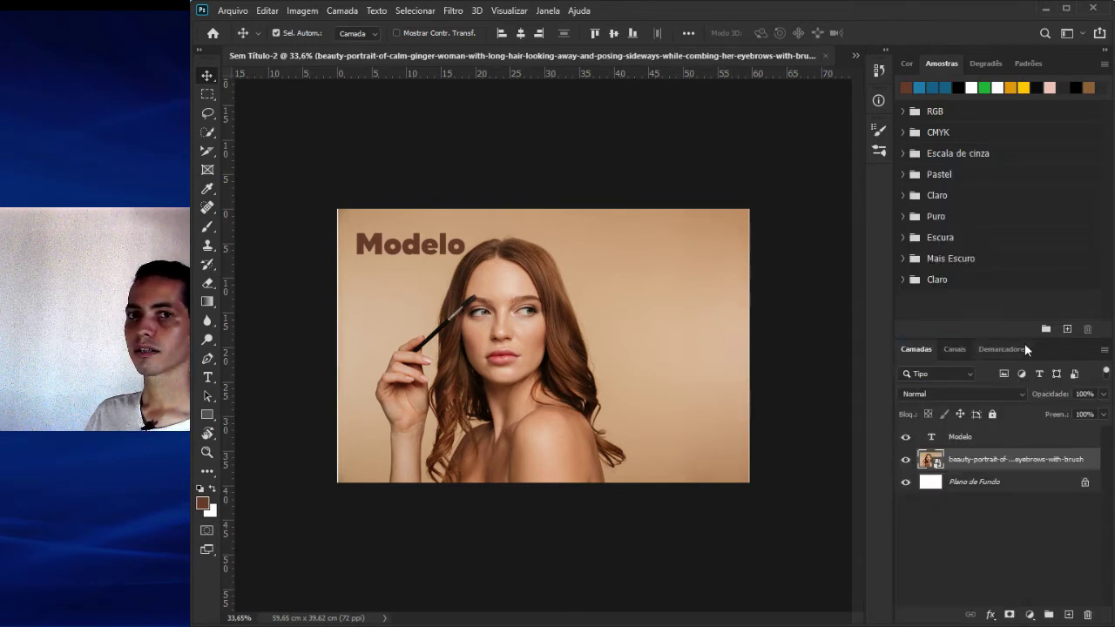
- Open the converted smart object's contents, add a layer mask, and paint out the background around the woman in black
double_click(927, 457)
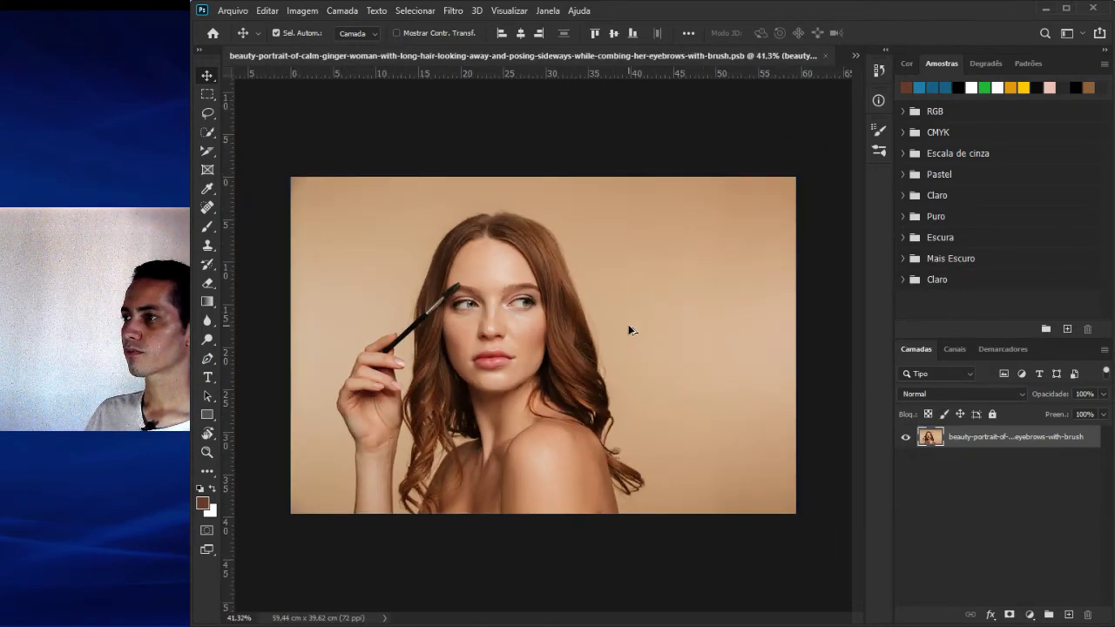
scroll(628, 324, "down", 2)
left_click(1008, 614)
key("b")
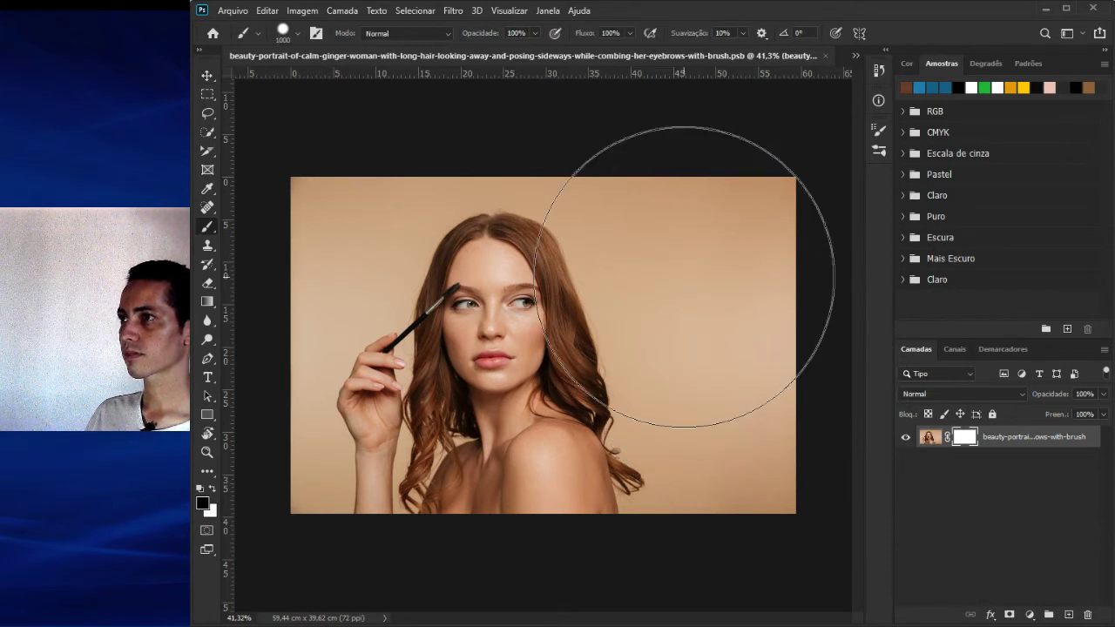
left_click(666, 209)
mouse_move(759, 383)
left_mouse_down()
mouse_move(747, 221)
mouse_move(702, 252)
mouse_move(737, 430)
mouse_move(746, 298)
mouse_move(659, 162)
mouse_move(548, 113)
mouse_move(404, 123)
mouse_move(319, 200)
mouse_move(286, 348)
mouse_move(278, 567)
mouse_move(376, 495)
left_mouse_up()
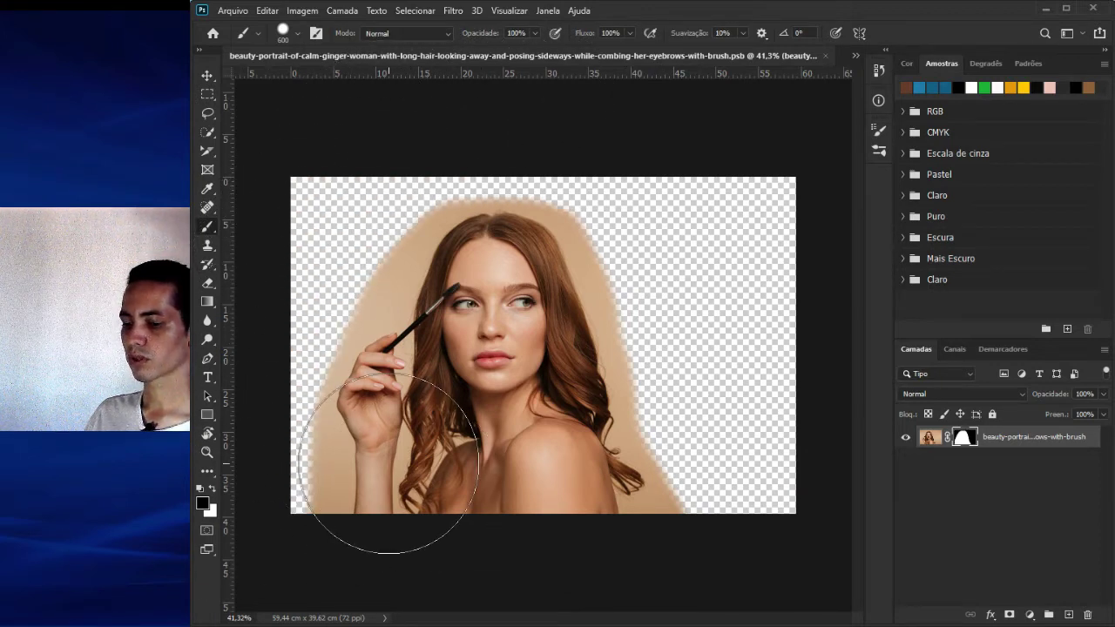
key("v")
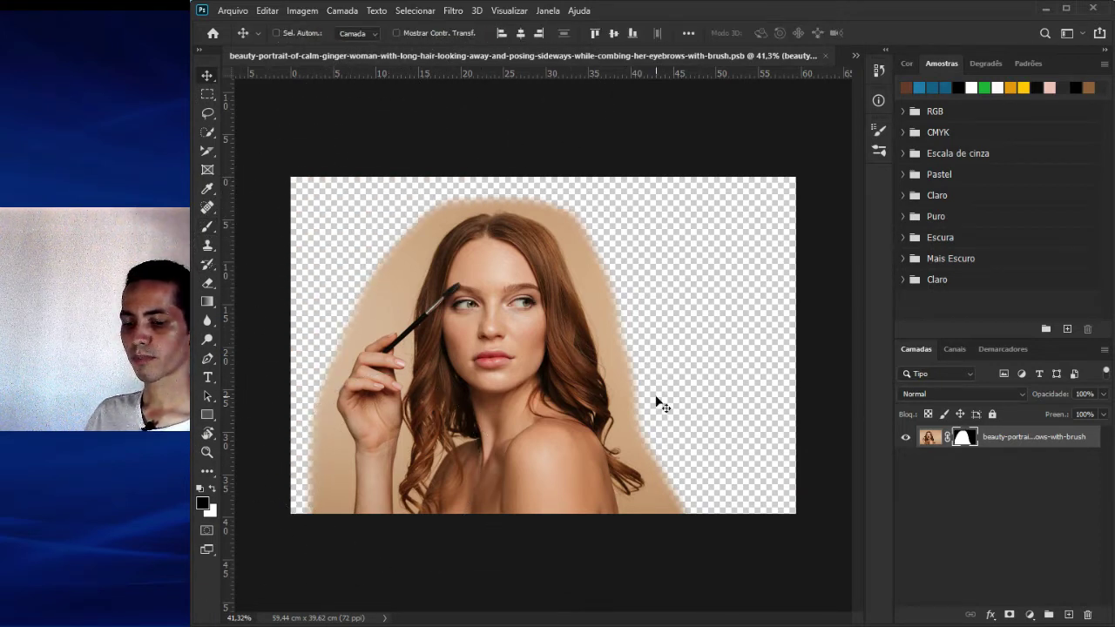
- Save the masked contents back into Sem Título-2 and delete the portrait smart object there
key("ctrl")
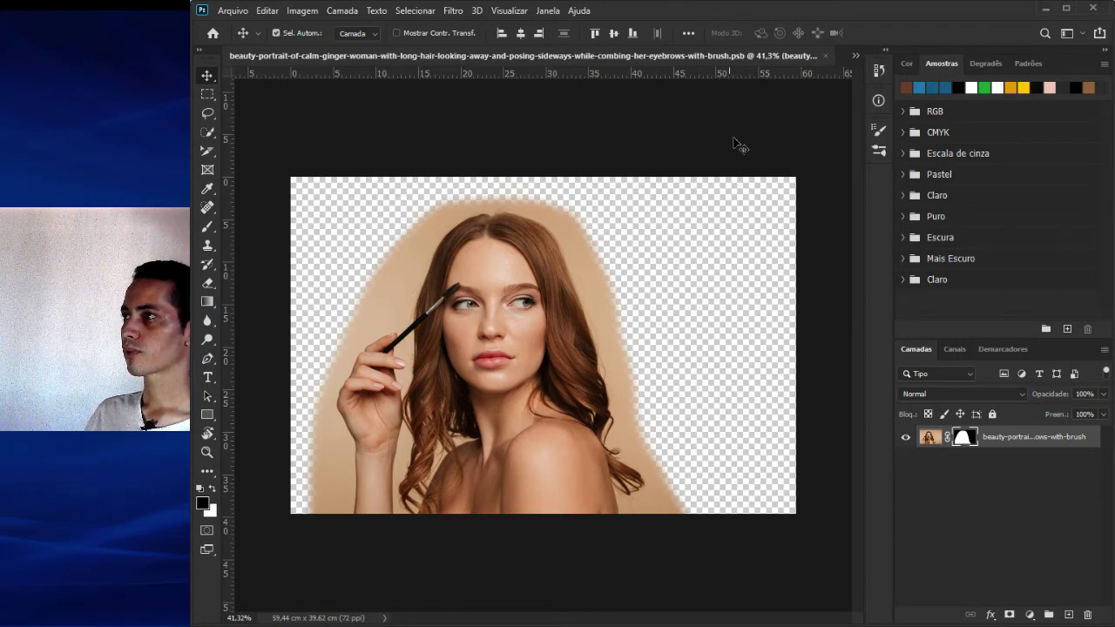
left_click(853, 56)
left_click(742, 63)
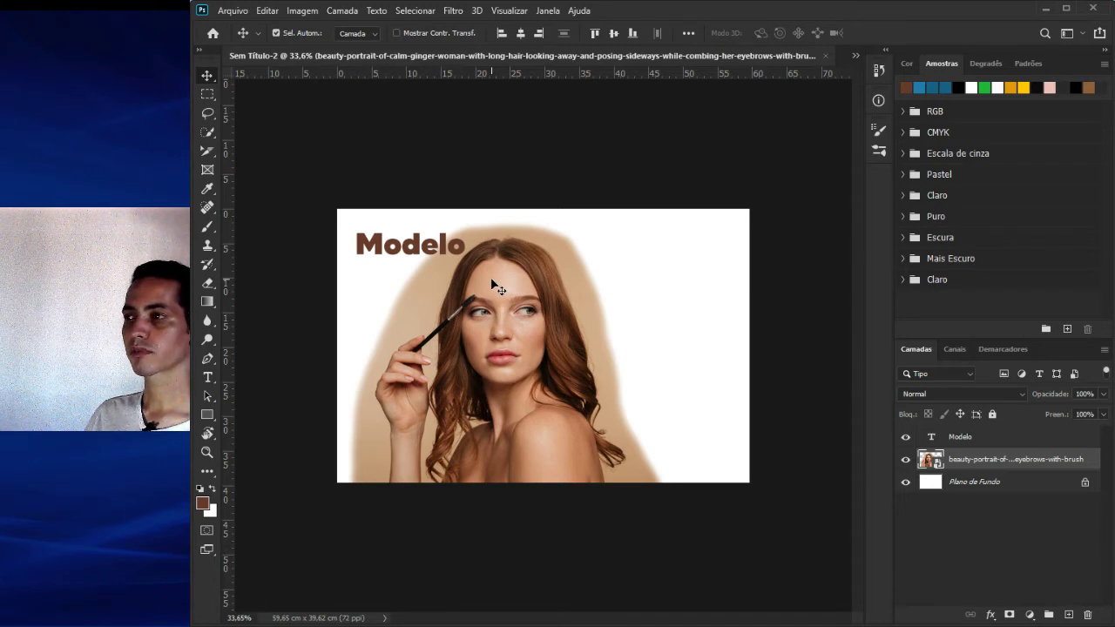
key("Delete")
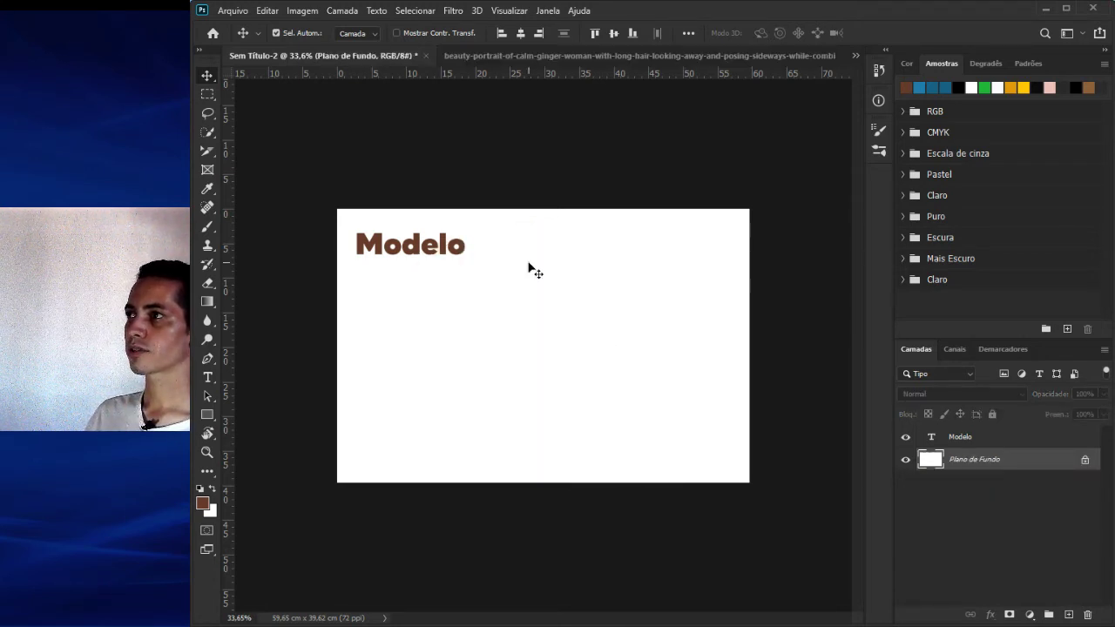
- Switch to the browser's Yandex image results for HOMEM and open the picture of the man in the red plaid shirt
left_click_drag(192, 41, 843, 69)
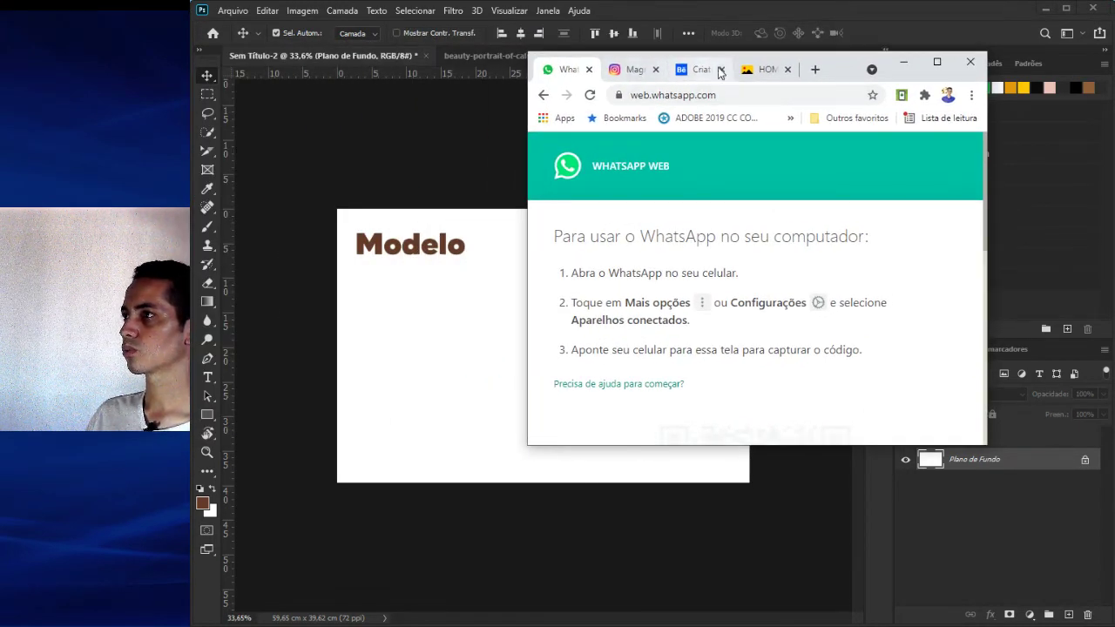
left_click(756, 68)
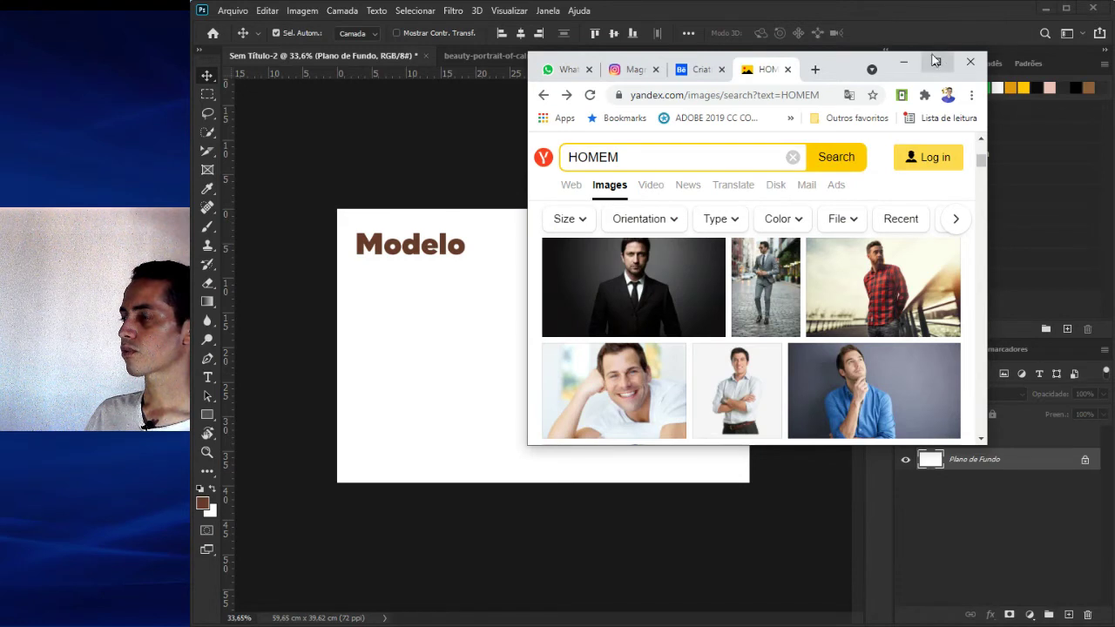
mouse_move(869, 290)
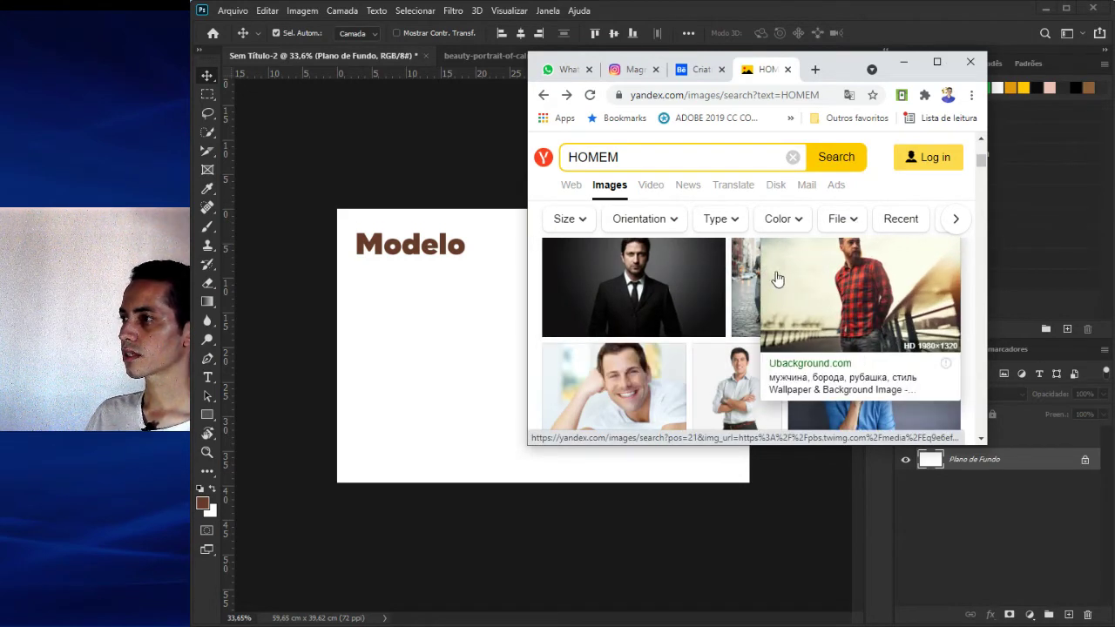
left_click(831, 279)
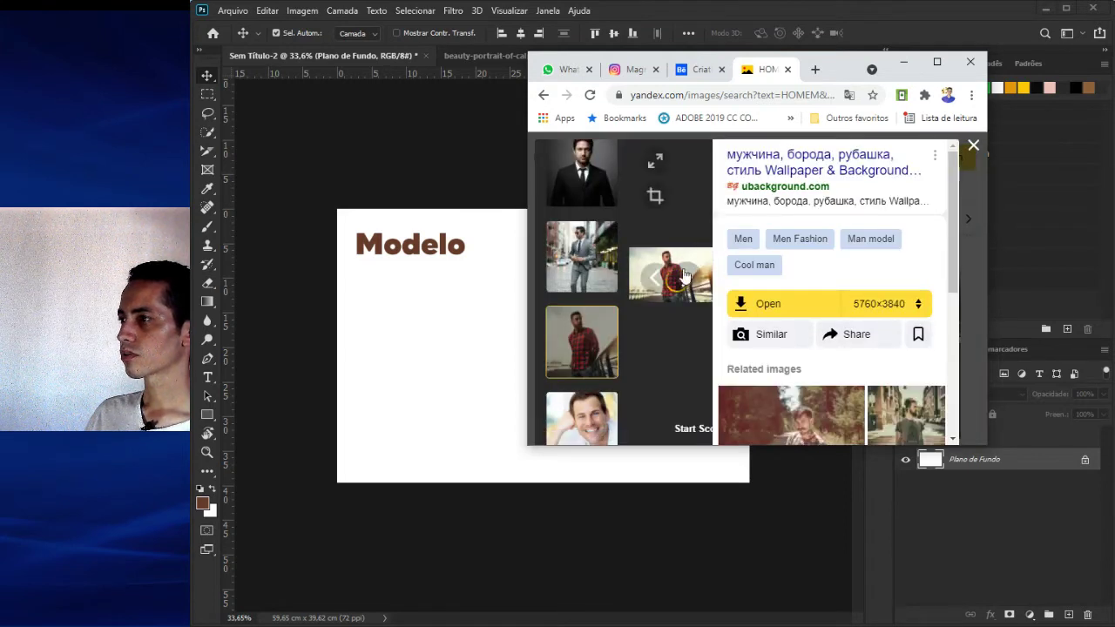
- Widen the browser window and copy the picture of the man in the red plaid shirt to the clipboard
left_click(1002, 252)
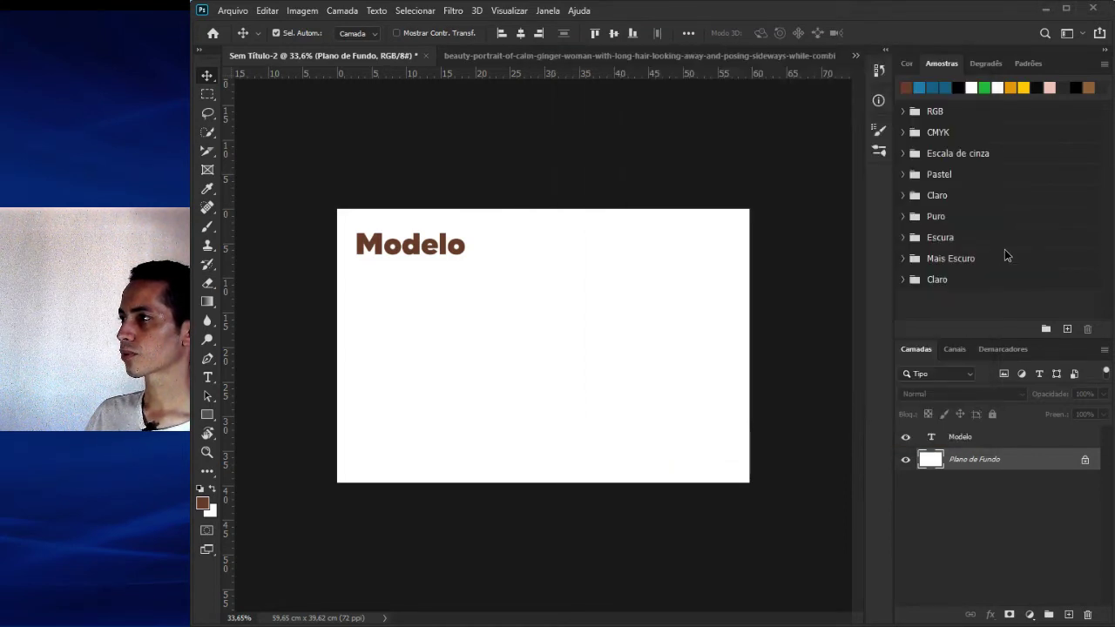
key("alt+Tab")
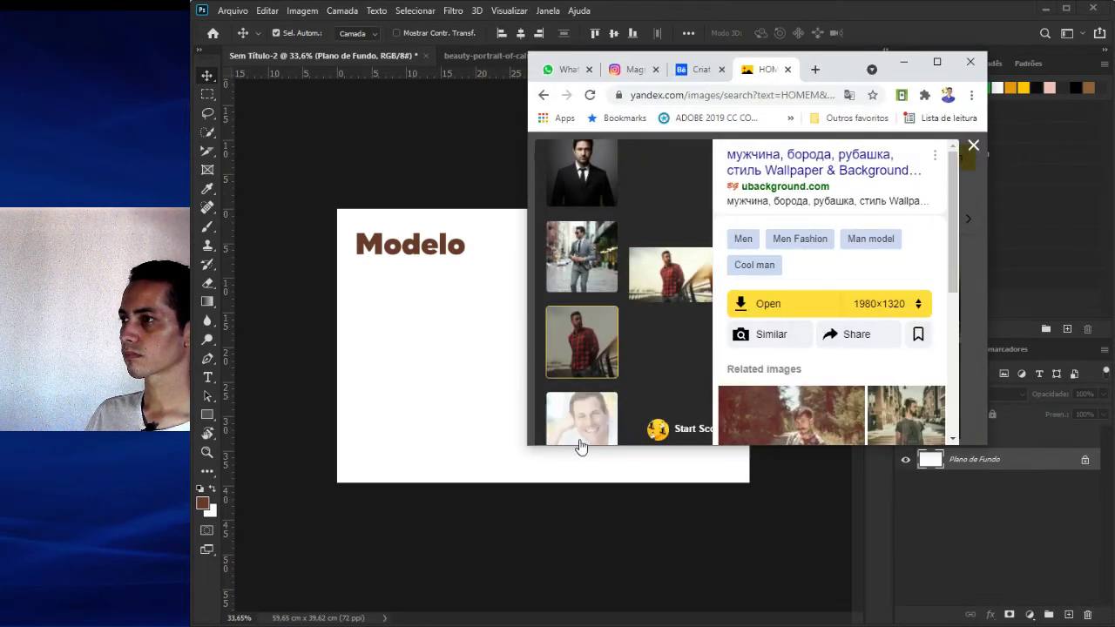
left_click_drag(525, 380, 312, 407)
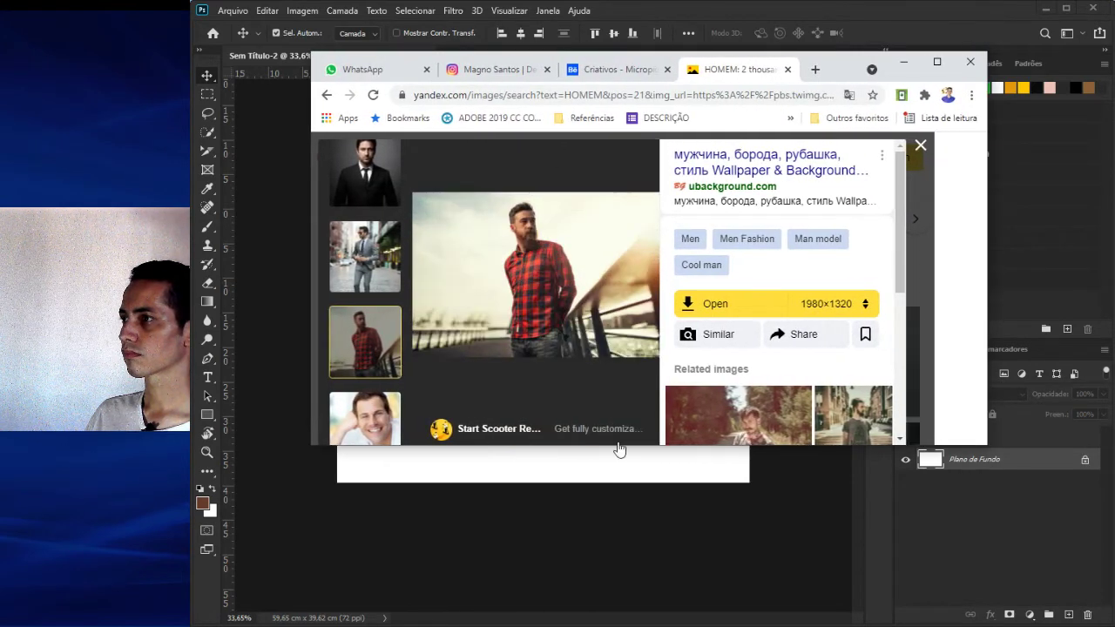
right_click(579, 253)
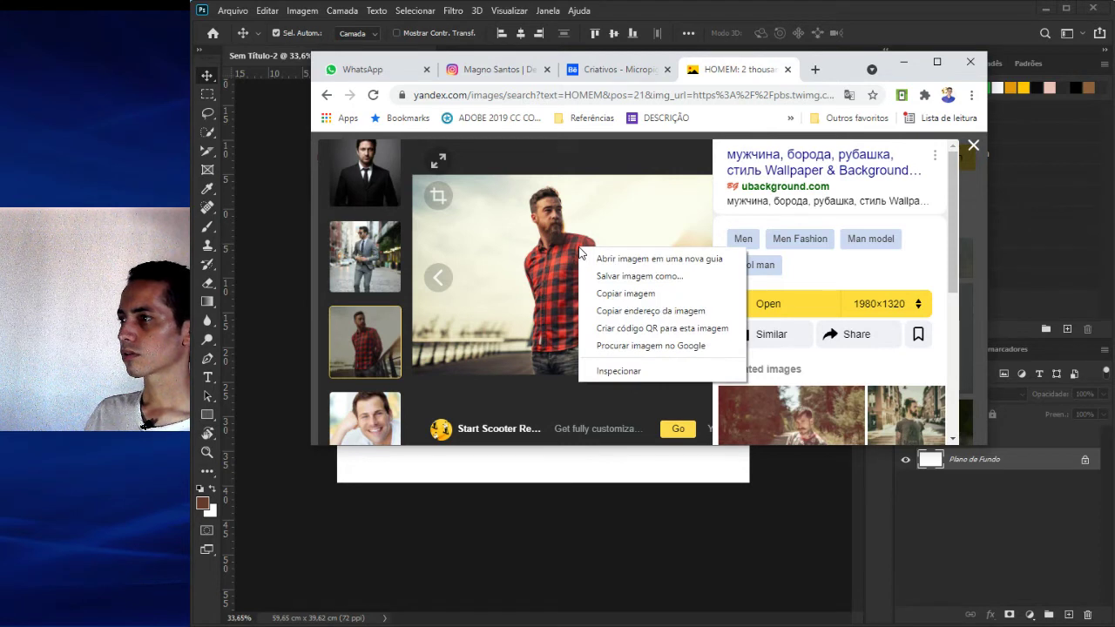
left_click(634, 296)
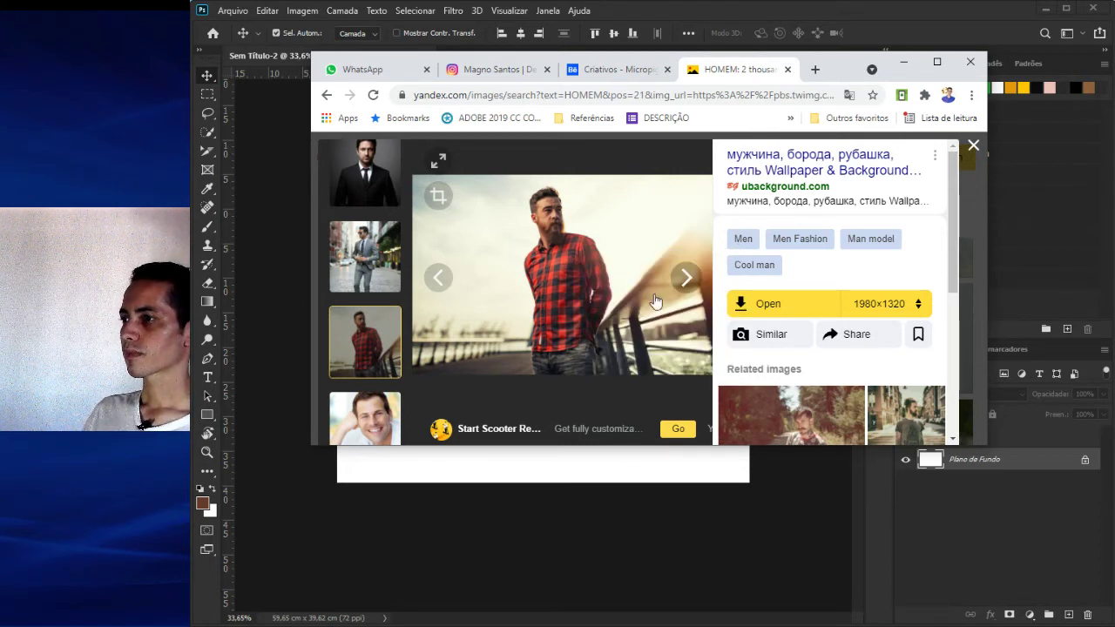
- Switch to Photoshop and paste the copied picture of the man into Sem Título-2 over the whole canvas
left_click(763, 9)
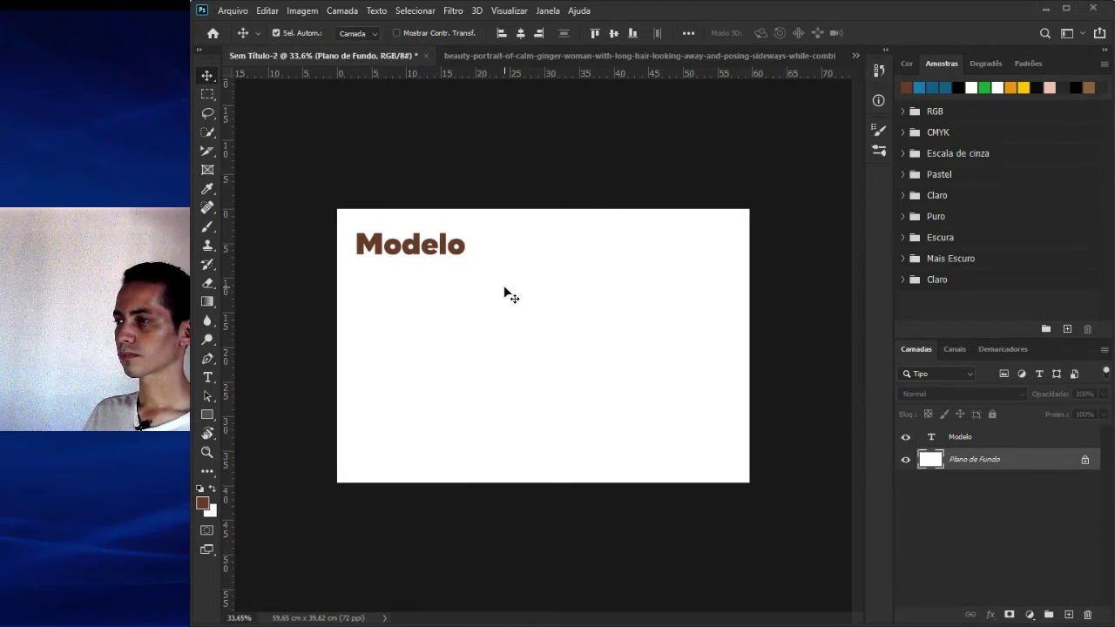
left_click(477, 364)
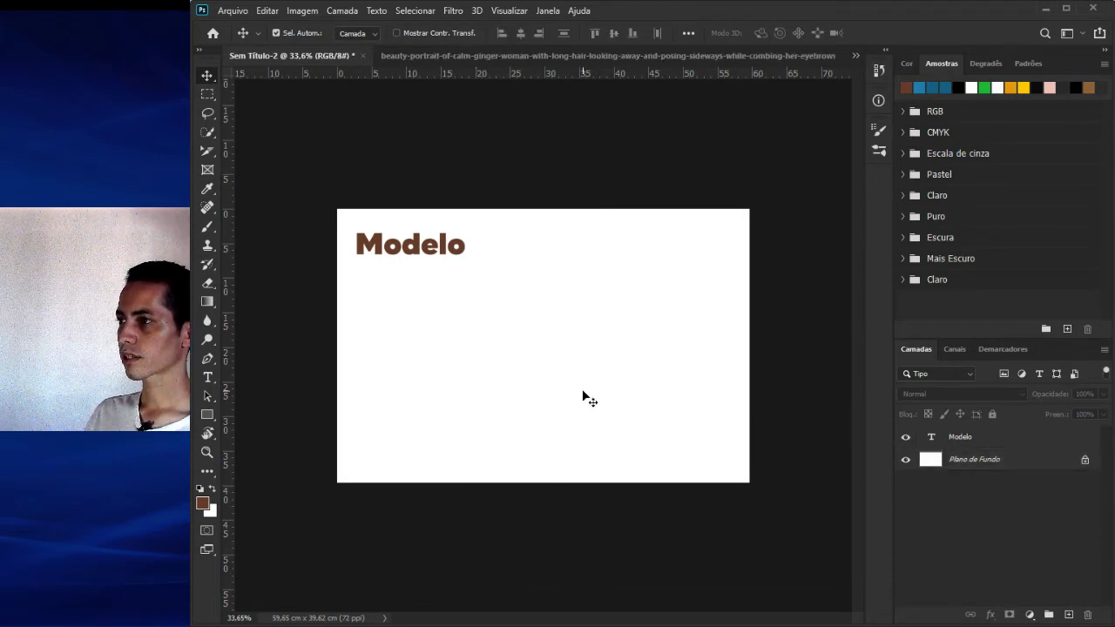
key("ctrl+v")
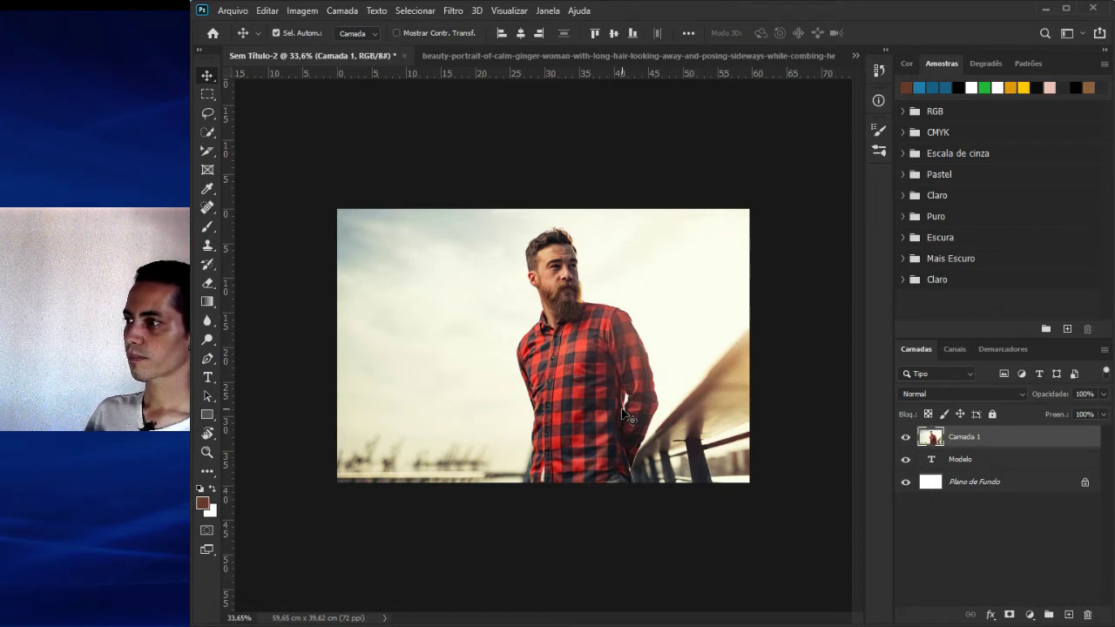
mouse_move(623, 415)
left_mouse_down()
mouse_move(586, 366)
mouse_move(565, 262)
mouse_move(487, 346)
mouse_move(542, 449)
mouse_move(652, 401)
mouse_move(630, 376)
mouse_move(621, 406)
mouse_move(633, 411)
left_mouse_up()
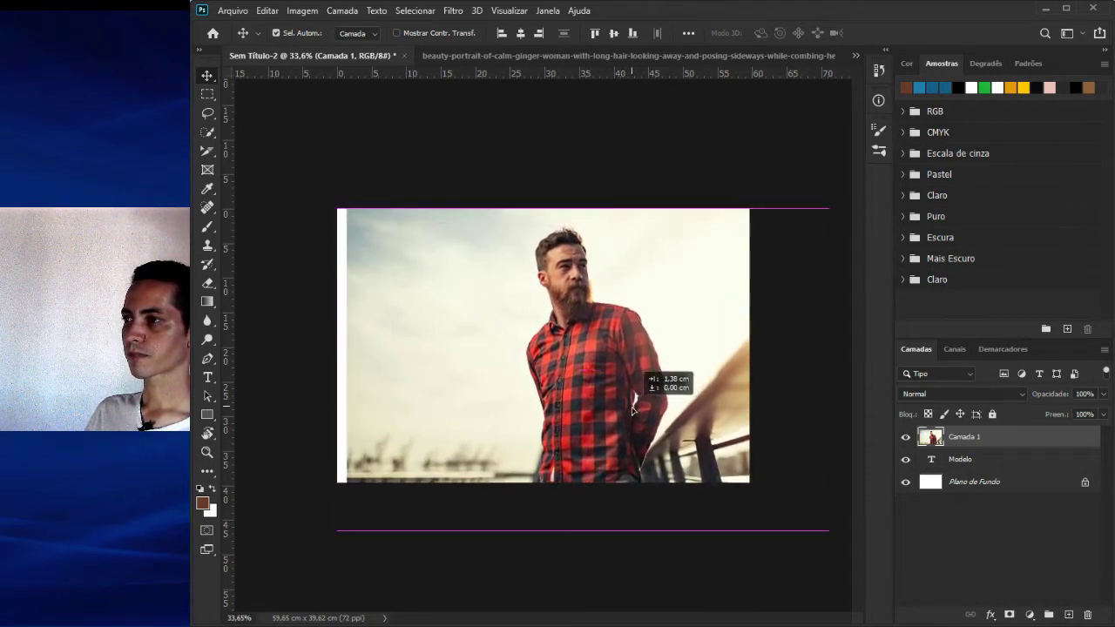
left_click_drag(633, 410, 621, 410)
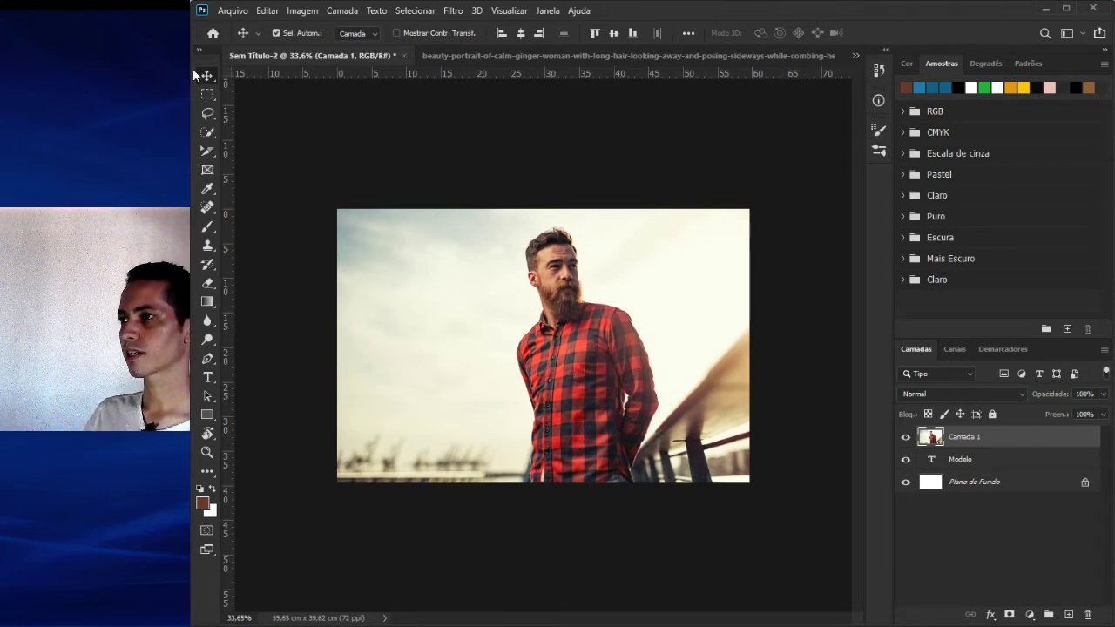
- Convert the pasted layer with the man in the plaid shirt into a smart object
key("ctrl+minus")
key("ctrl+minus")
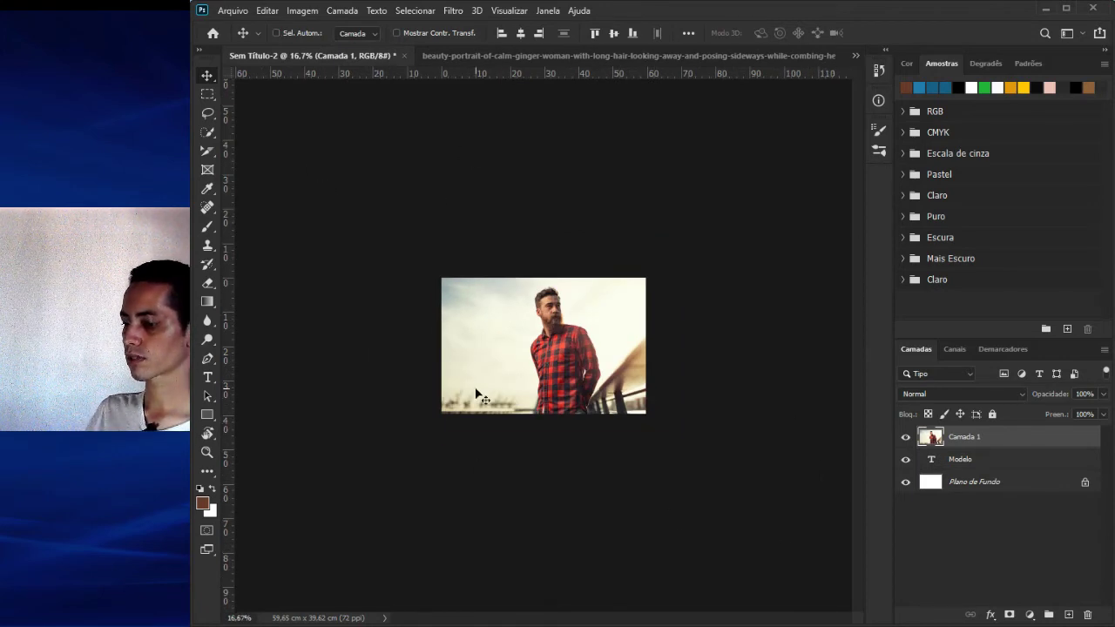
key("ctrl+plus")
key("ctrl+plus")
key("ctrl+plus")
key("ctrl+0")
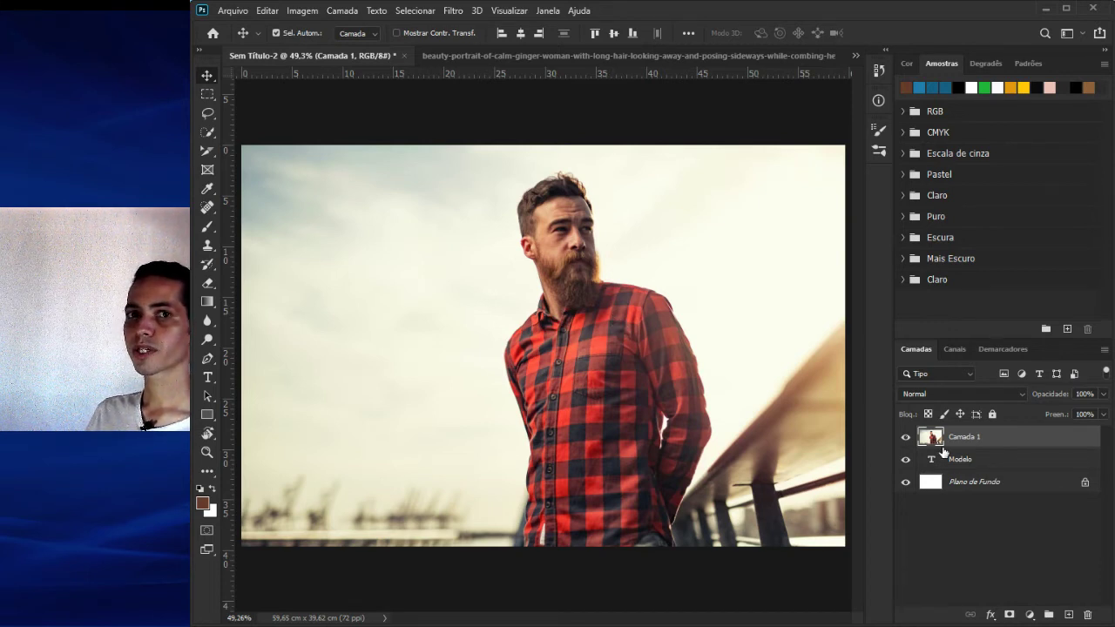
right_click(994, 442)
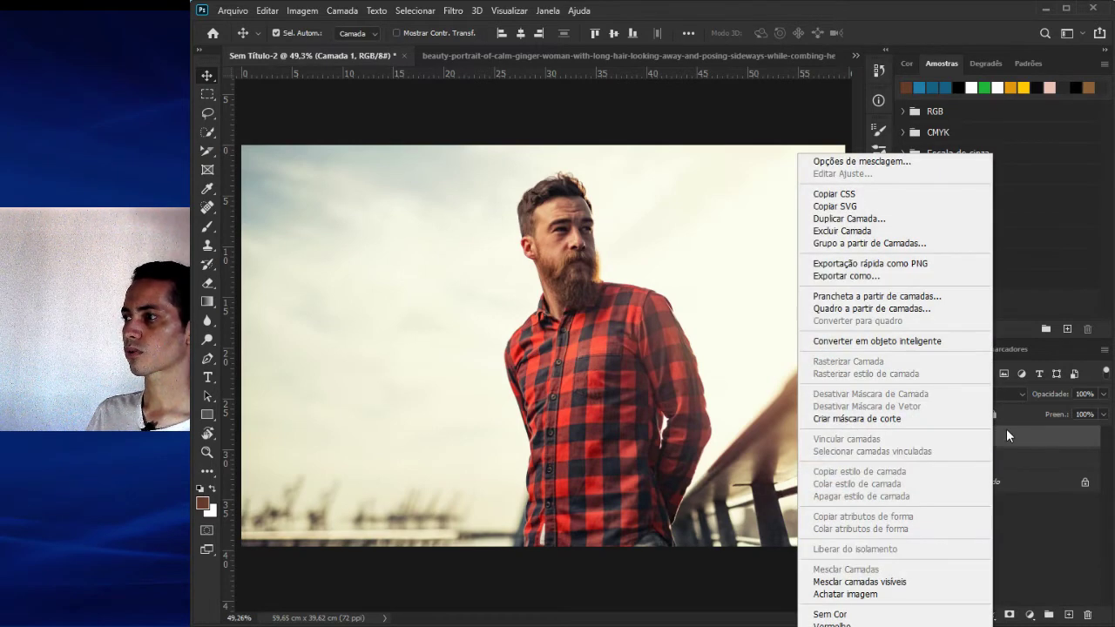
left_click(906, 341)
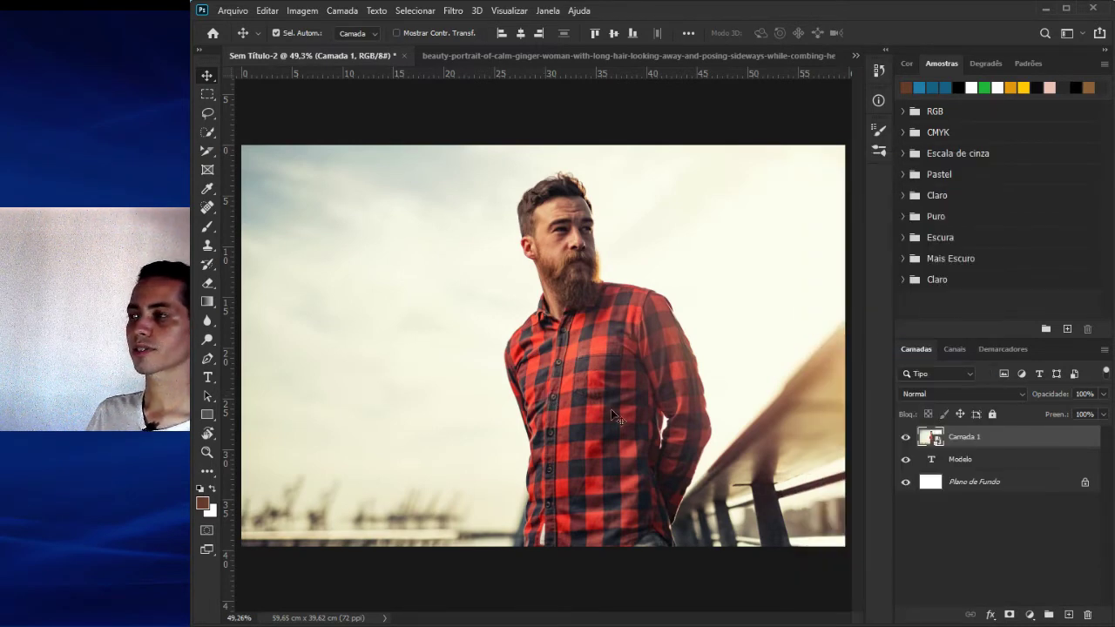
- Open the man's smart object contents, add a layer mask, paint out the background around him in black, and save
double_click(930, 438)
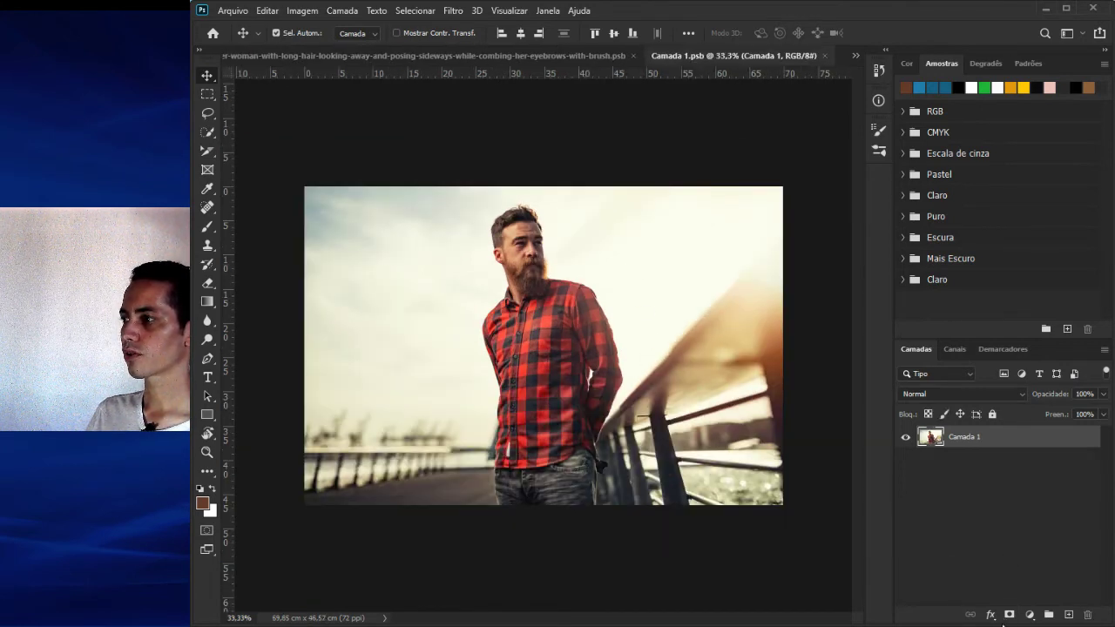
left_click(1008, 615)
key("b")
key("d")
mouse_move(667, 183)
left_mouse_down()
mouse_move(726, 347)
mouse_move(724, 185)
mouse_move(747, 279)
mouse_move(742, 438)
mouse_move(726, 285)
mouse_move(685, 475)
mouse_move(714, 411)
mouse_move(694, 501)
mouse_move(701, 351)
mouse_move(677, 275)
mouse_move(660, 244)
mouse_move(544, 131)
mouse_move(500, 130)
mouse_move(429, 163)
mouse_move(399, 203)
mouse_move(412, 263)
mouse_move(412, 462)
left_mouse_up()
left_click_drag(346, 221, 311, 522)
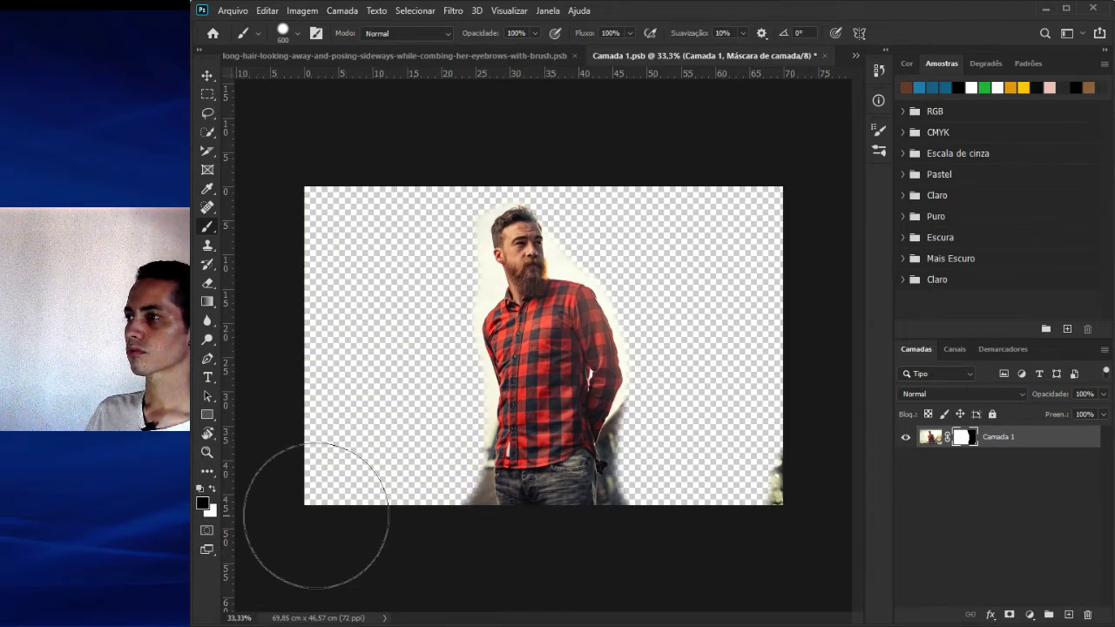
left_click_drag(783, 449, 759, 567)
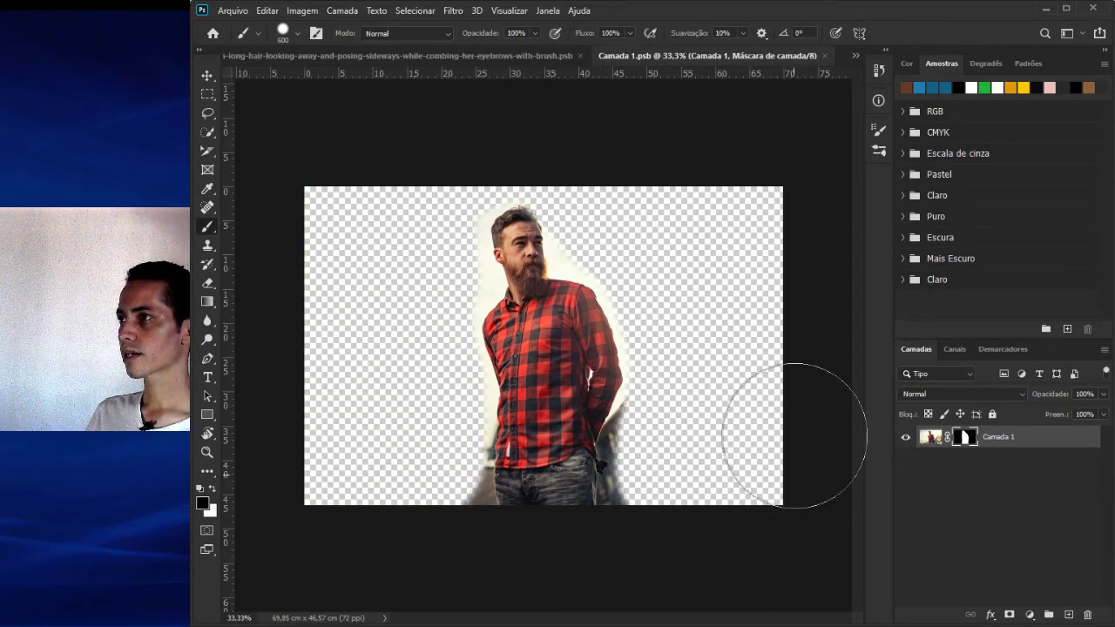
- Return to Sem Título-2 and shift the masked man slightly to the left on the canvas
left_click(349, 55)
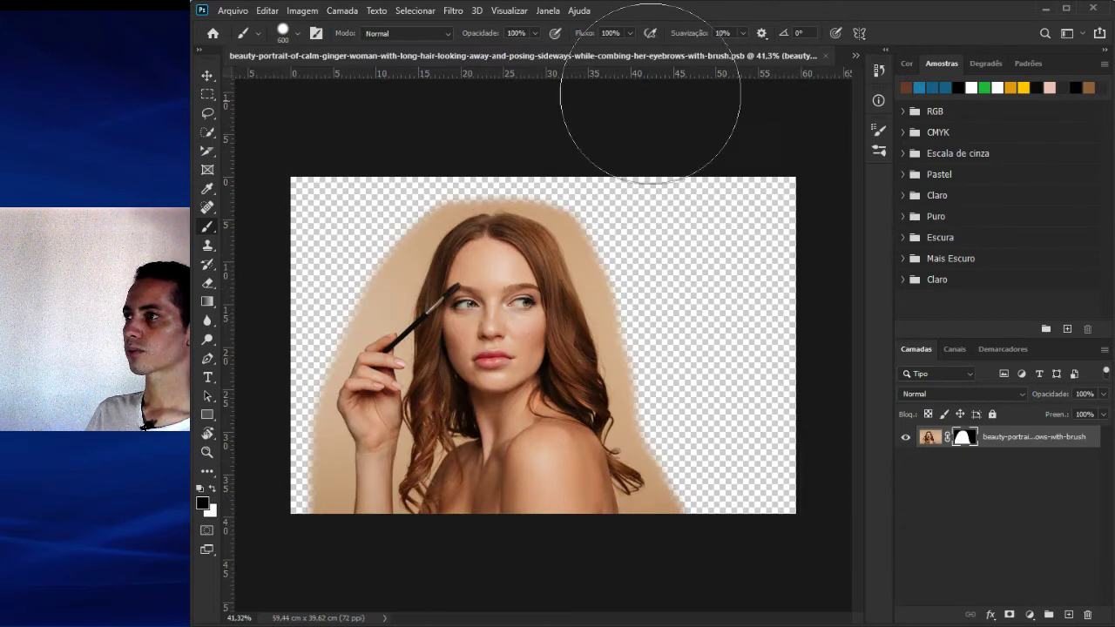
left_click(855, 55)
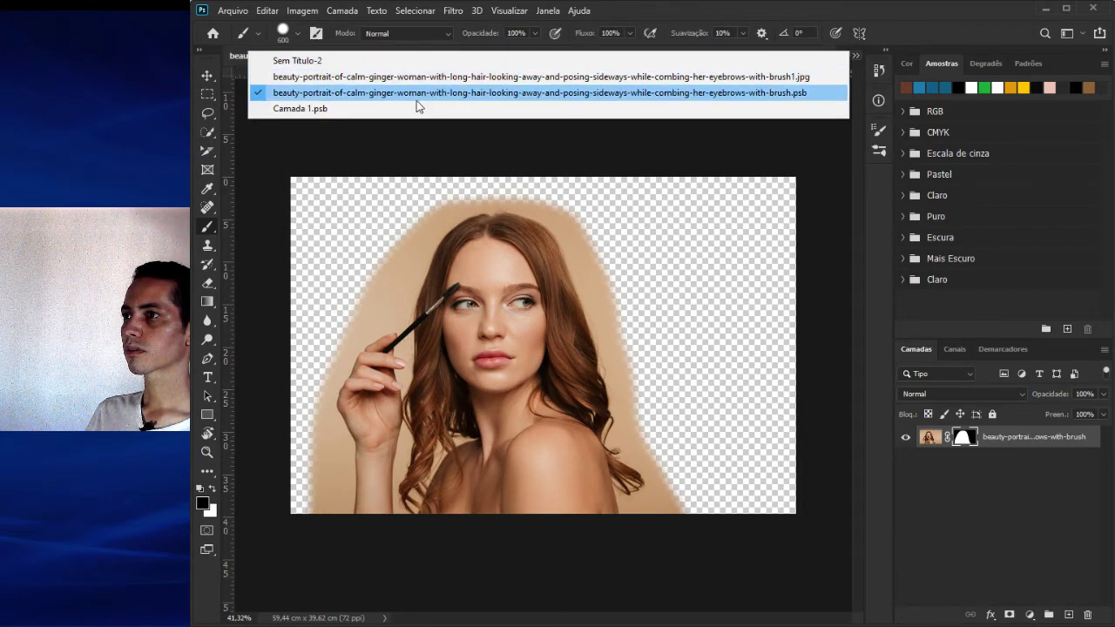
left_click(376, 61)
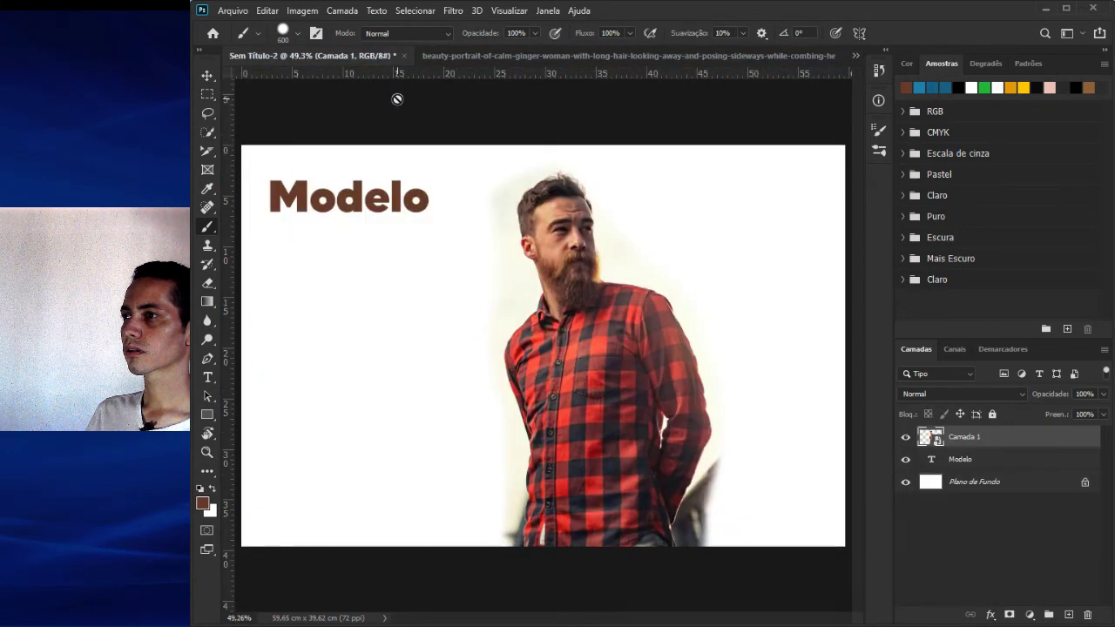
key("v")
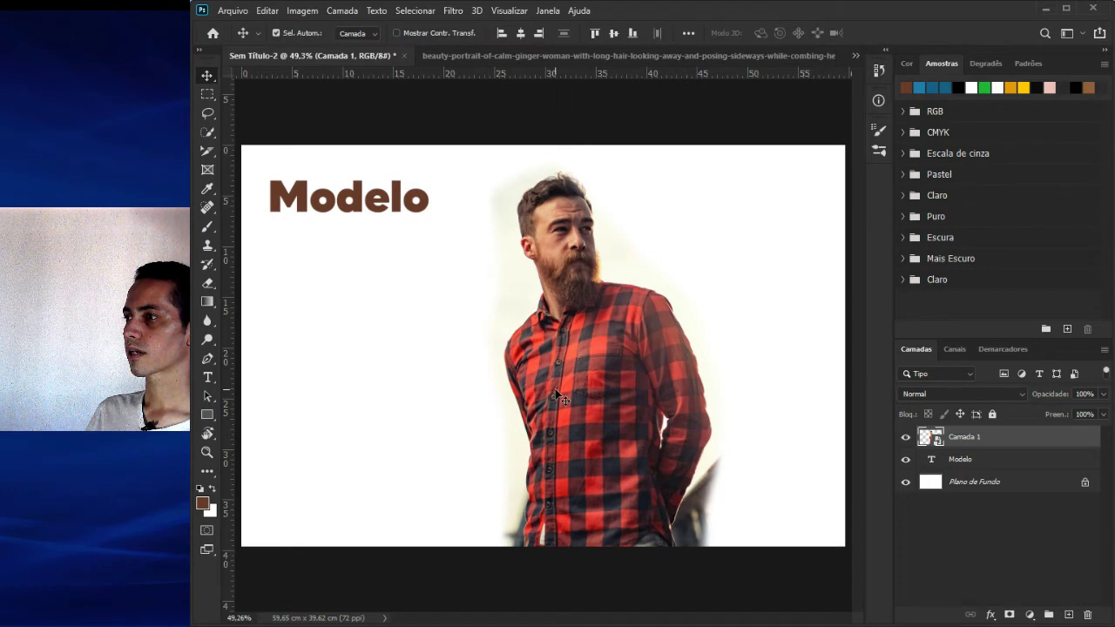
left_click_drag(595, 387, 590, 387)
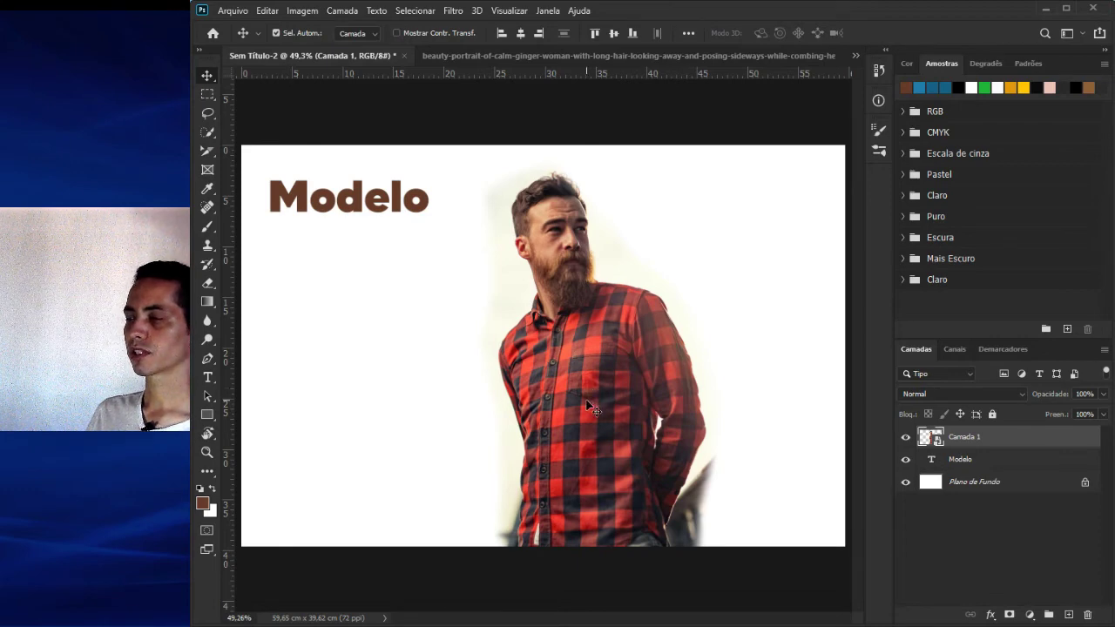
left_click(233, 13)
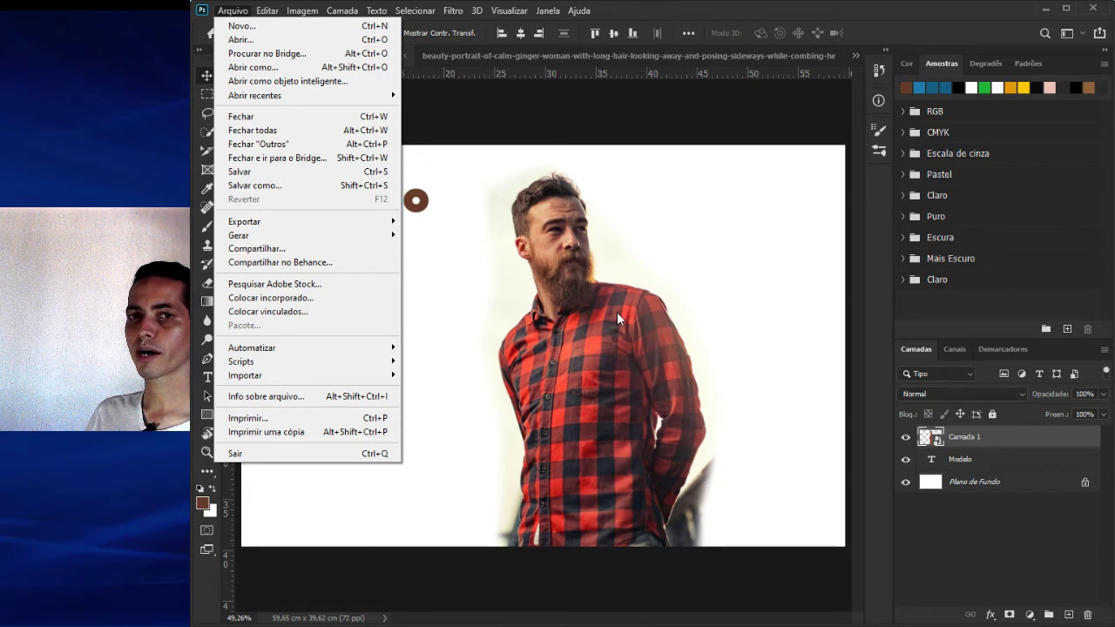
left_click(582, 328)
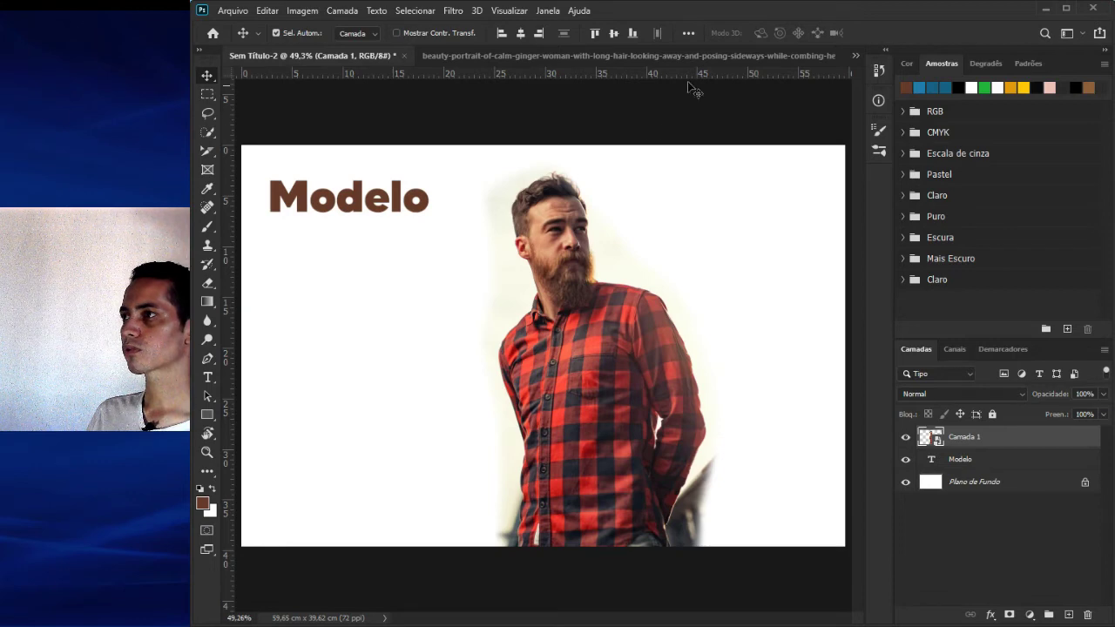
- Close the woman's portrait JPG without saving its changes, and close the portrait and Camada 1 smart object contents
left_click(818, 53)
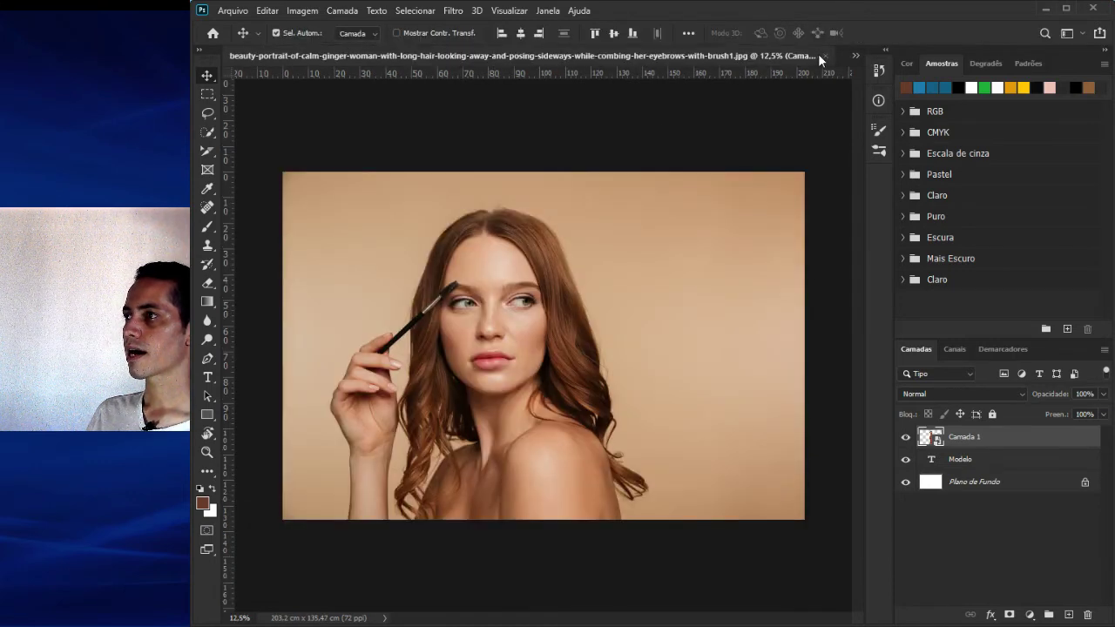
left_click(827, 56)
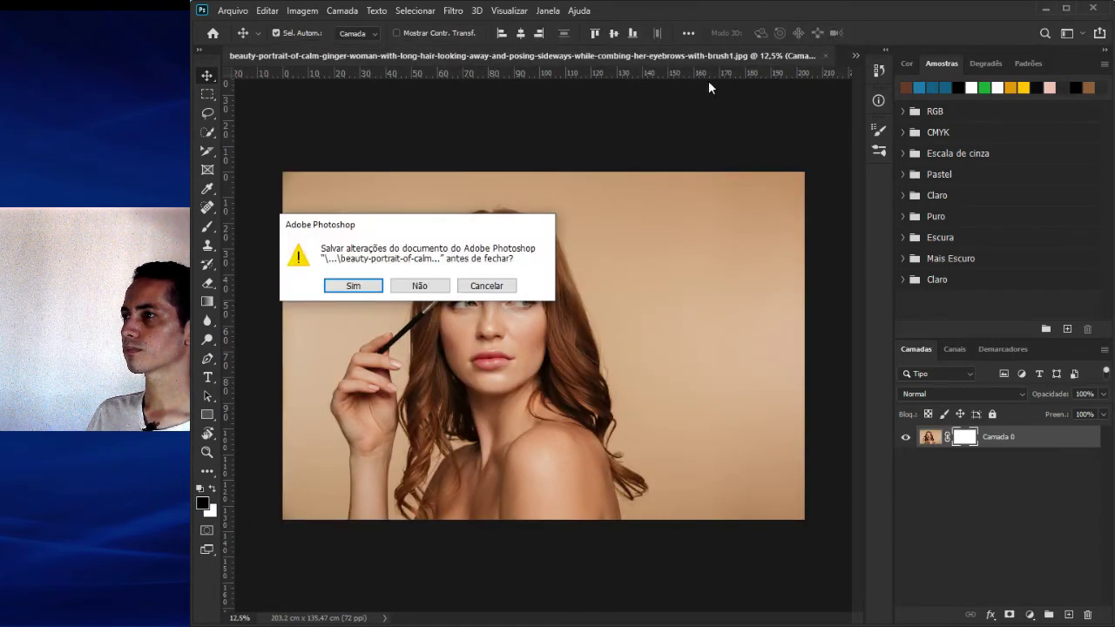
left_click(440, 289)
left_click(827, 55)
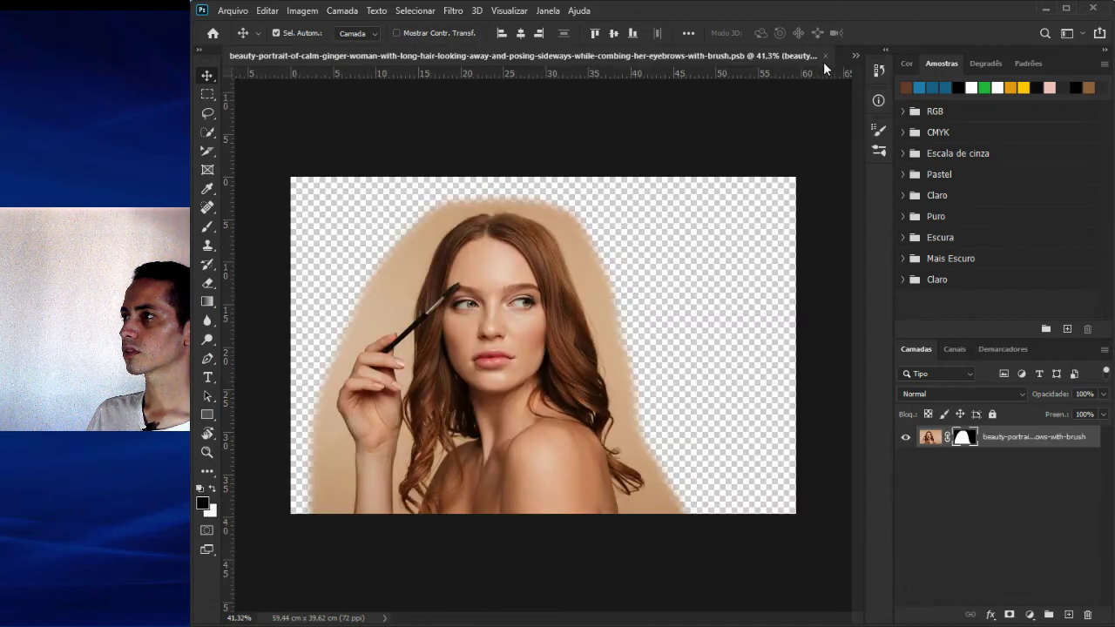
left_click(824, 55)
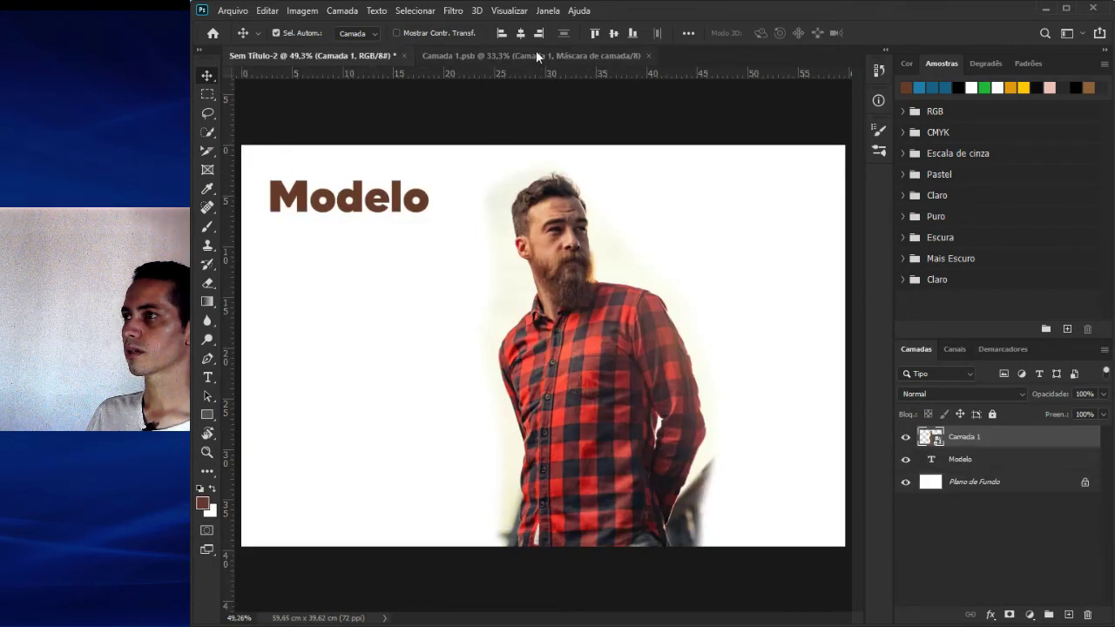
left_click(609, 55)
left_click(648, 55)
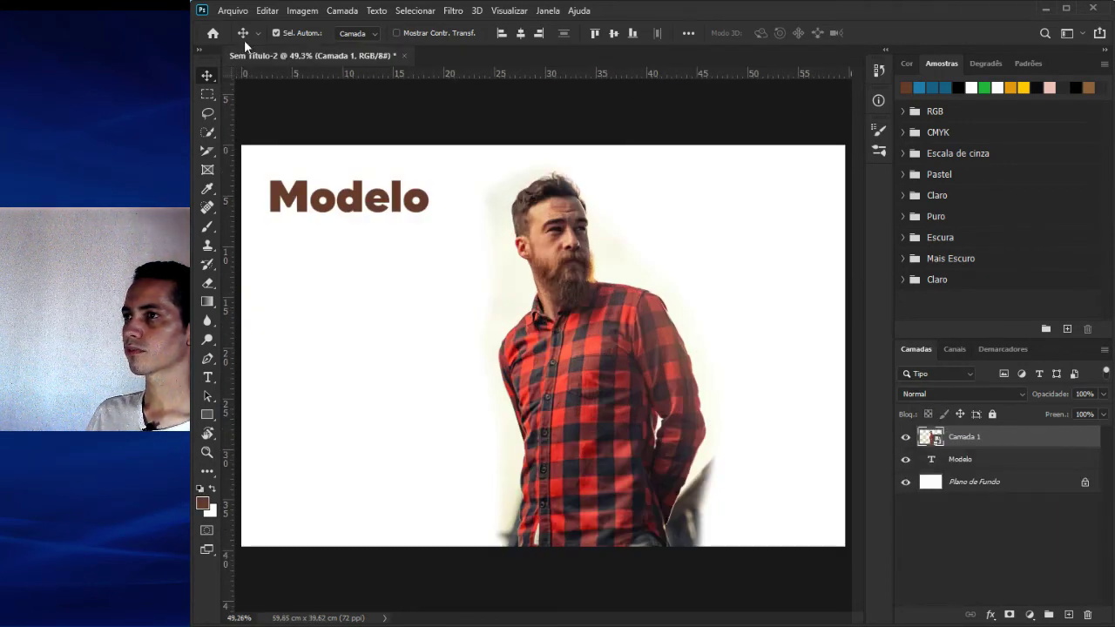
- Open the woman's portrait file beauty-portrait-of-calm-ginger-woman-with-long-hair-looking-away-and-posing-sideways-while-combing-her-eyebrows-with-brush.jpg as its own document
left_click(232, 10)
mouse_move(225, 7)
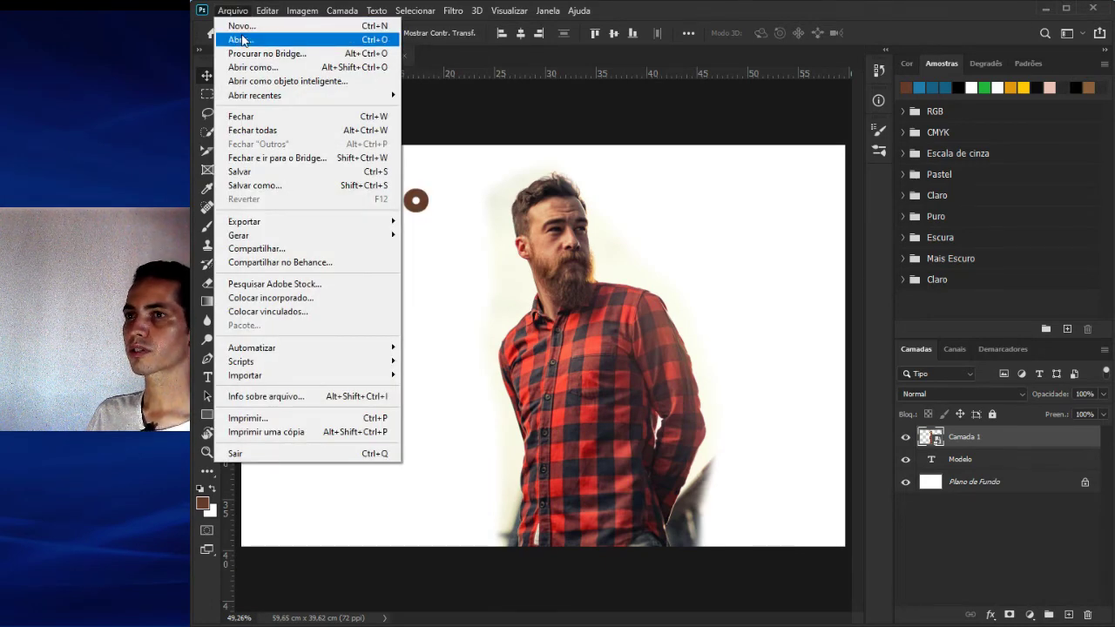
left_click(632, 11)
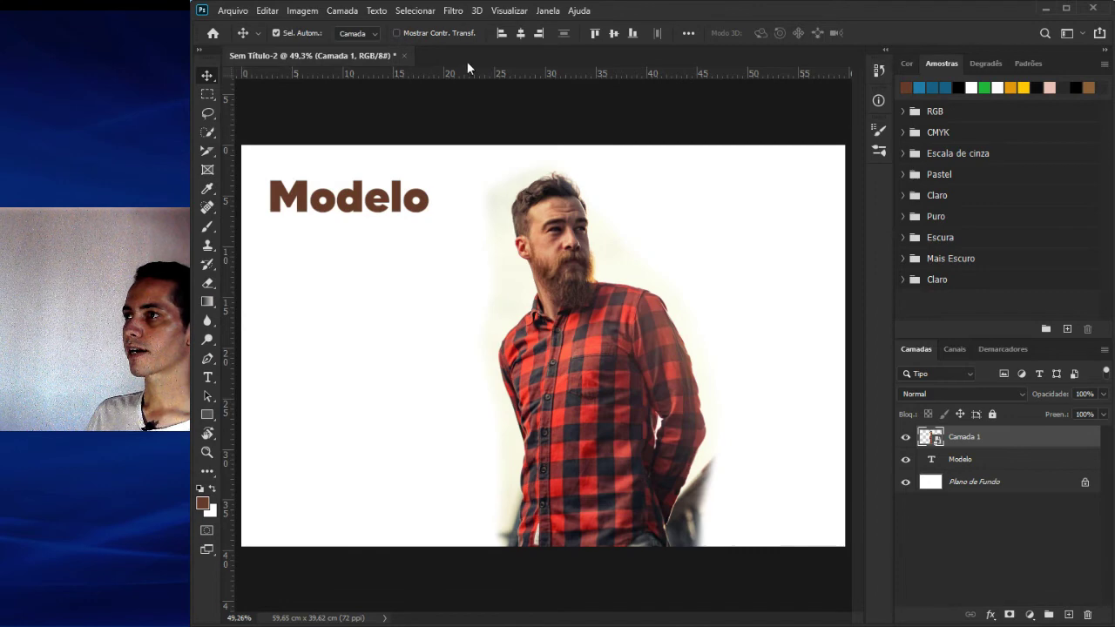
left_click(232, 10)
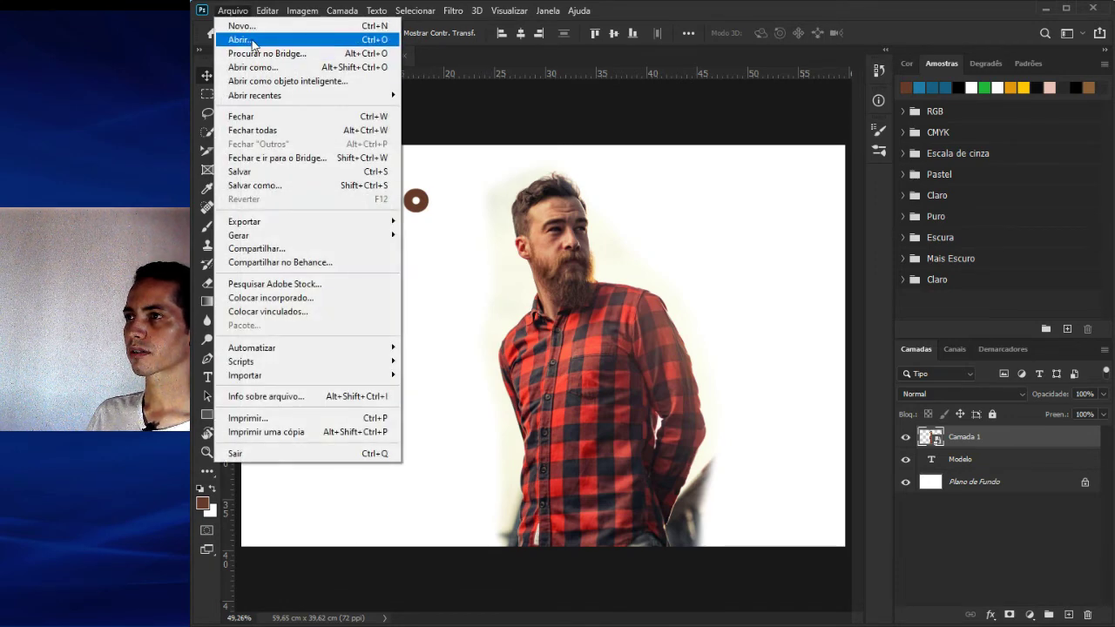
left_click(253, 41)
double_click(366, 184)
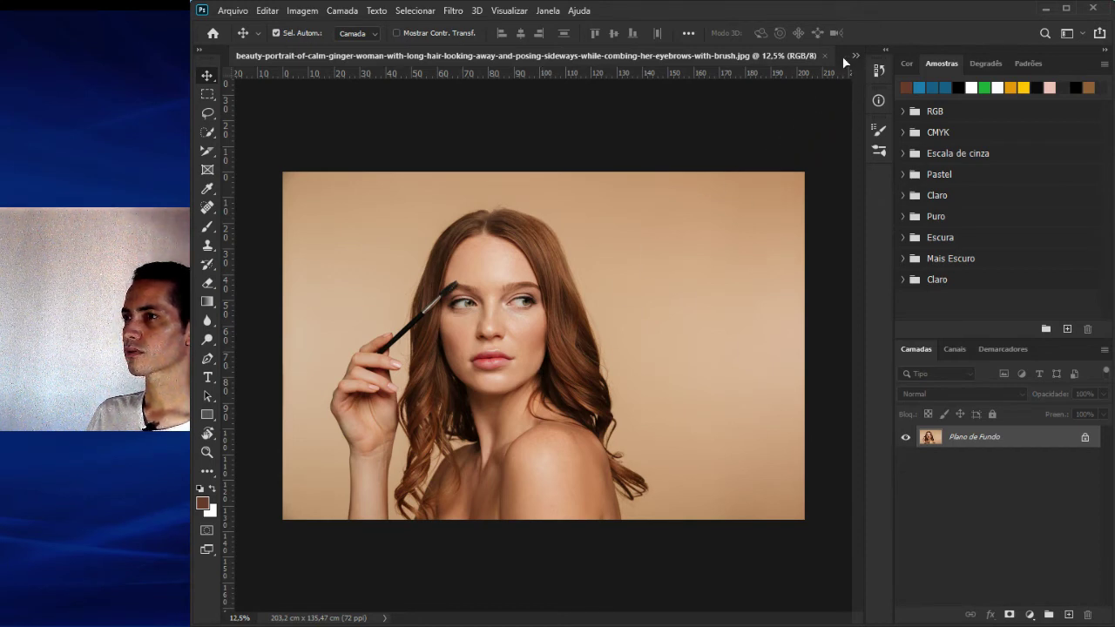
- Copy the whole woman's portrait and paste it into Sem Título-2, deleting the masked man's layer there first
left_click(476, 346)
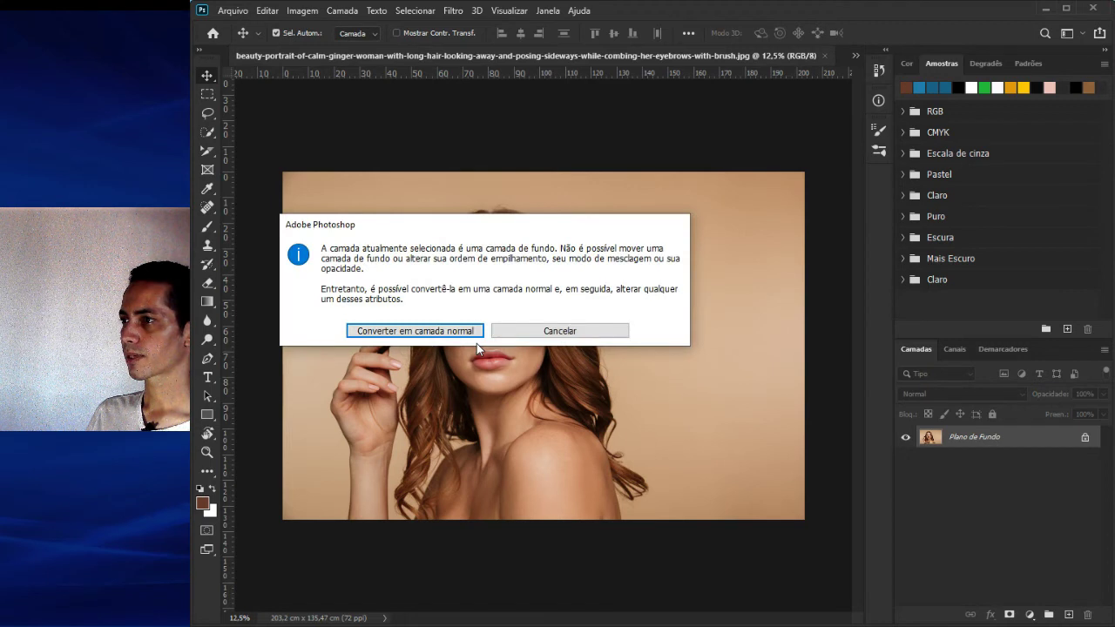
left_click(547, 333)
key("ctrl+a")
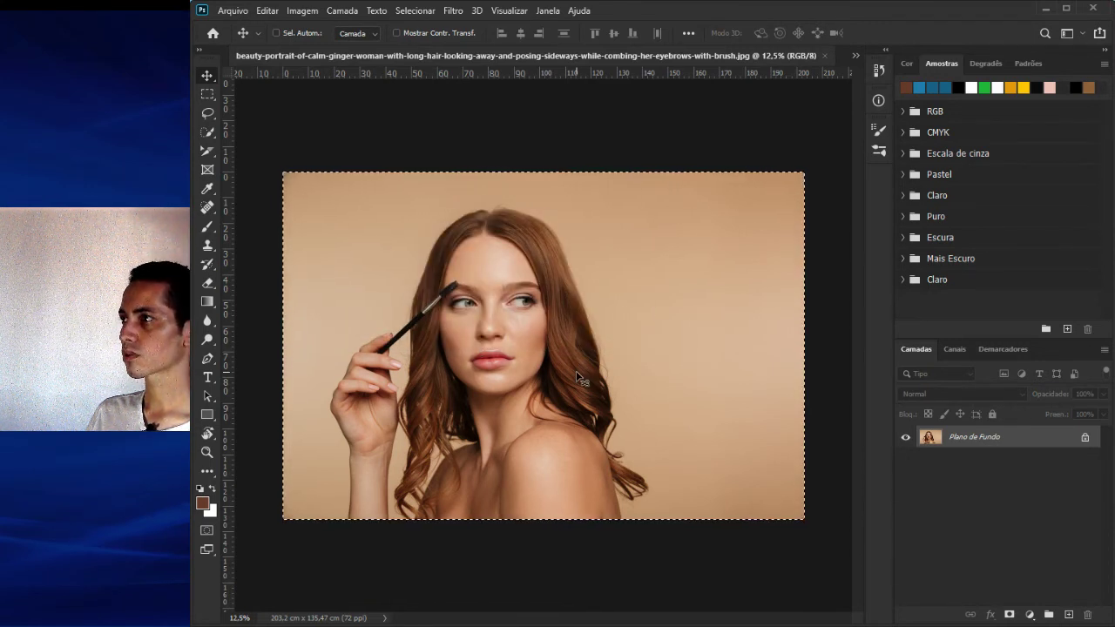
left_click(856, 55)
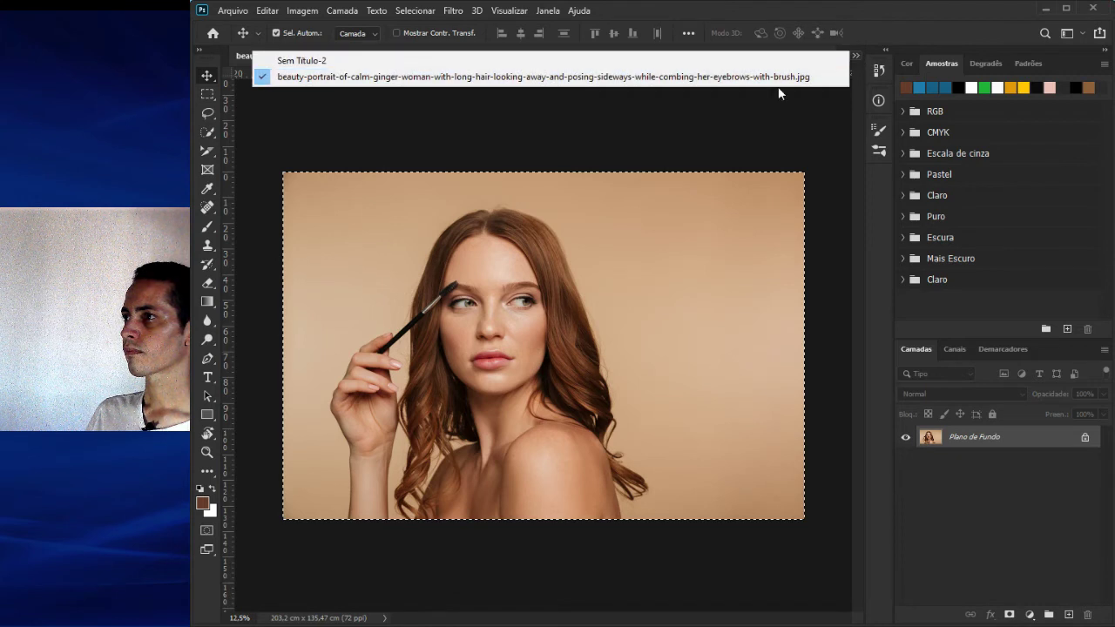
left_click(454, 59)
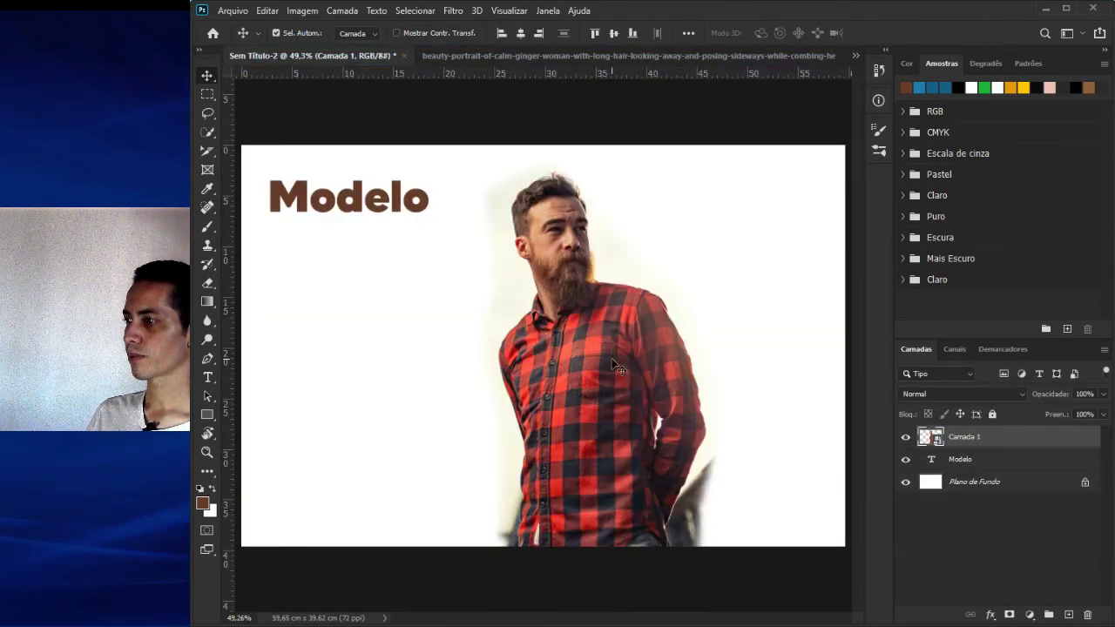
key("Delete")
key("ctrl+v")
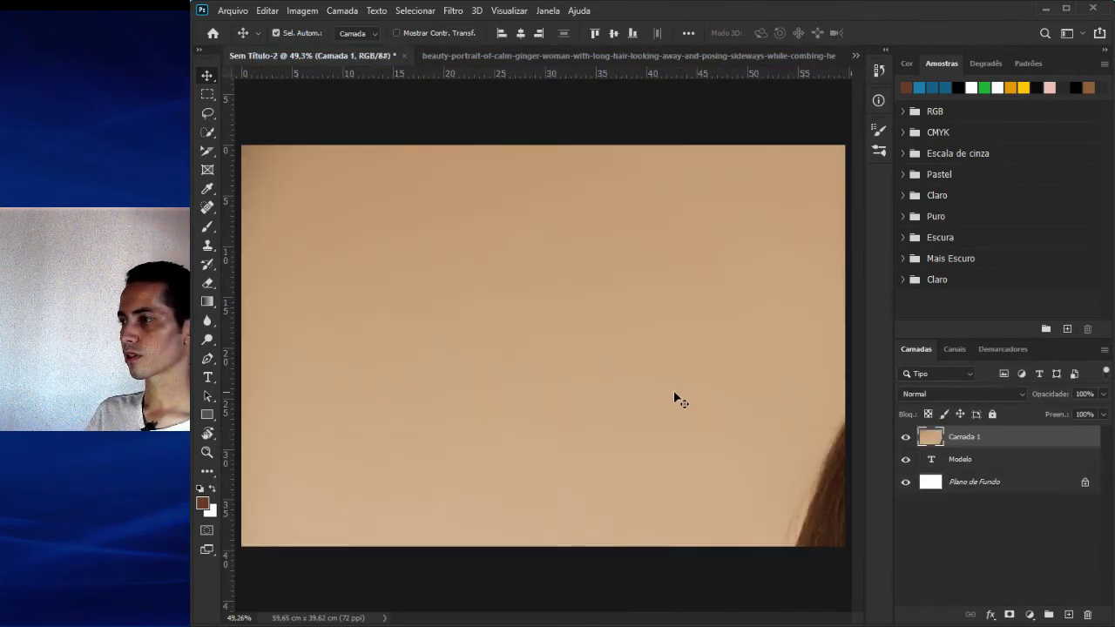
- Transform the pasted portrait layer, moving it so the woman's face fills the canvas
scroll(659, 418, "down", 3)
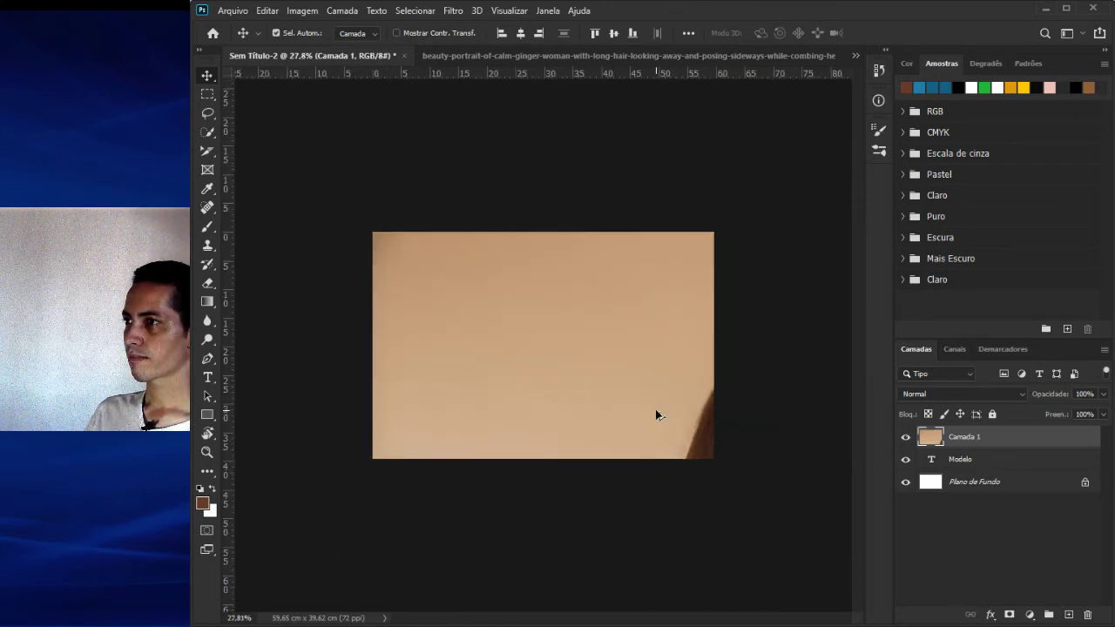
scroll(659, 417, "down", 2)
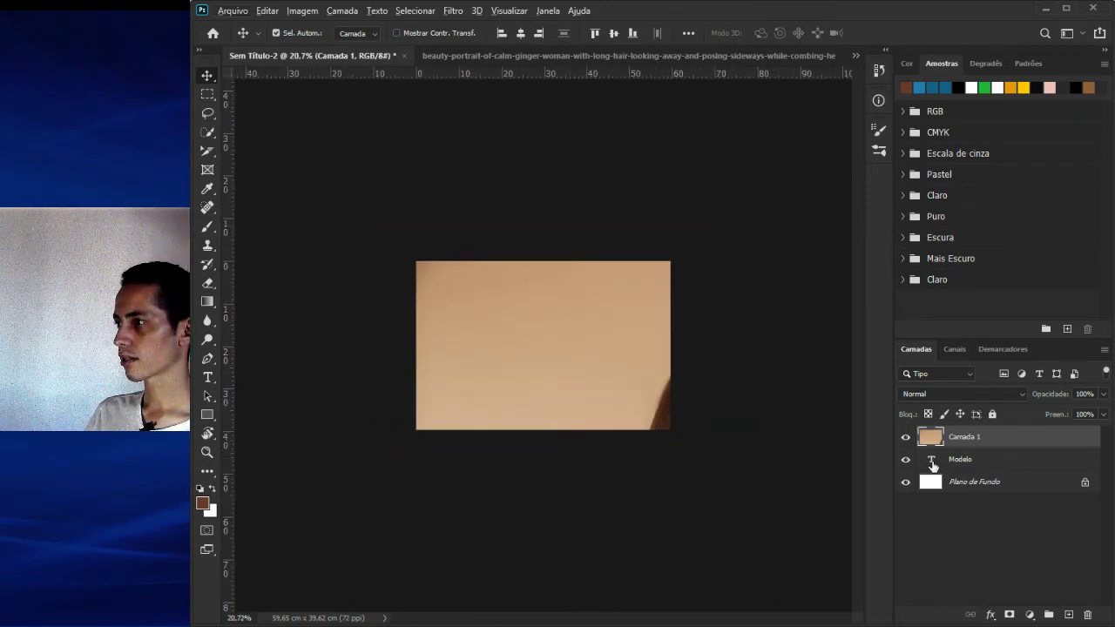
key("ctrl")
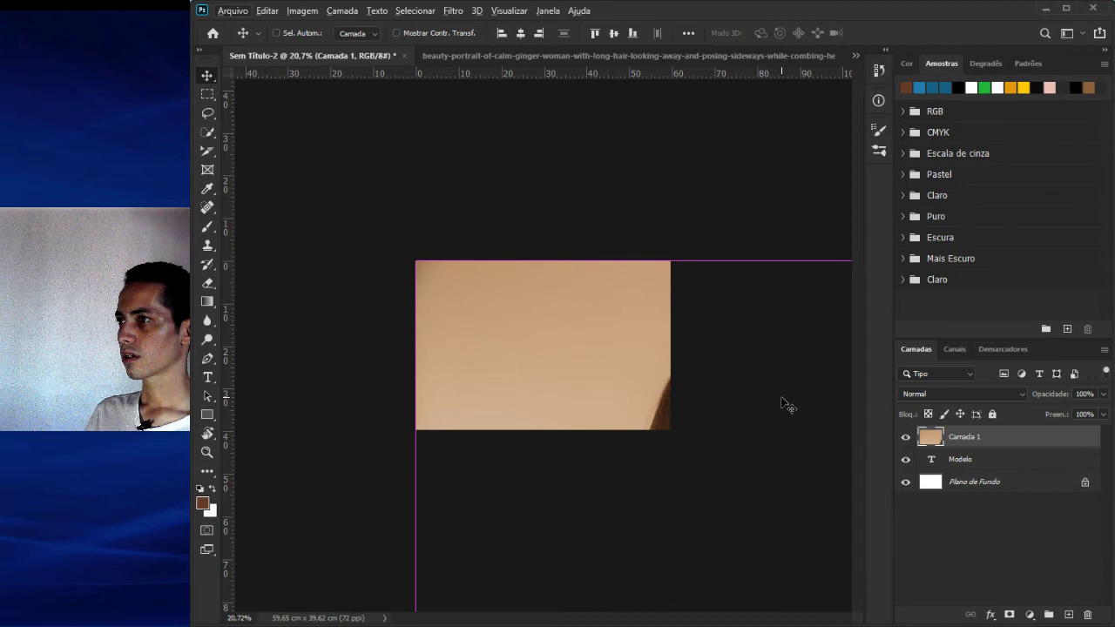
key("ctrl+t")
left_click_drag(758, 458, 536, 363)
key("Return")
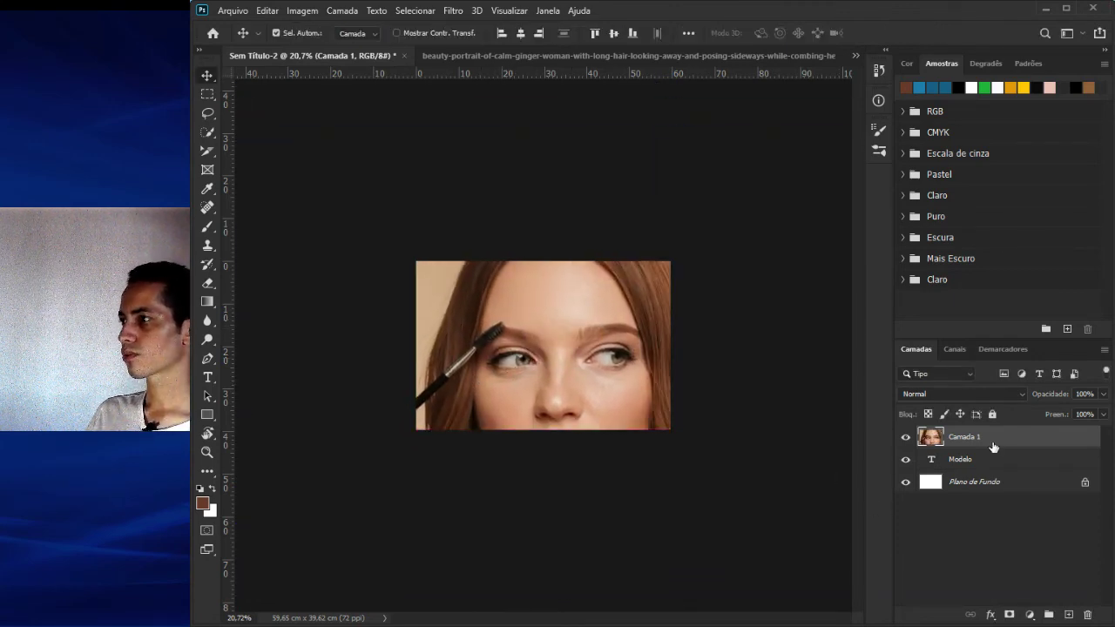
- Convert the pasted Camada 1 layer to a smart object and scale it down so the woman's head and hand fit the canvas
right_click(998, 437)
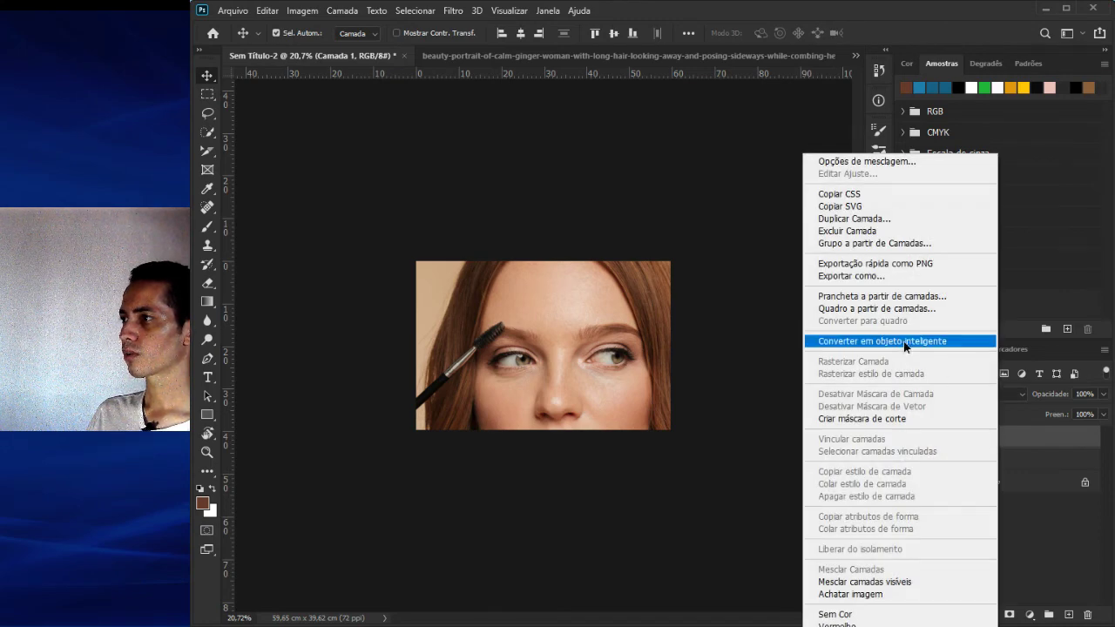
left_click(897, 340)
key("ctrl+t")
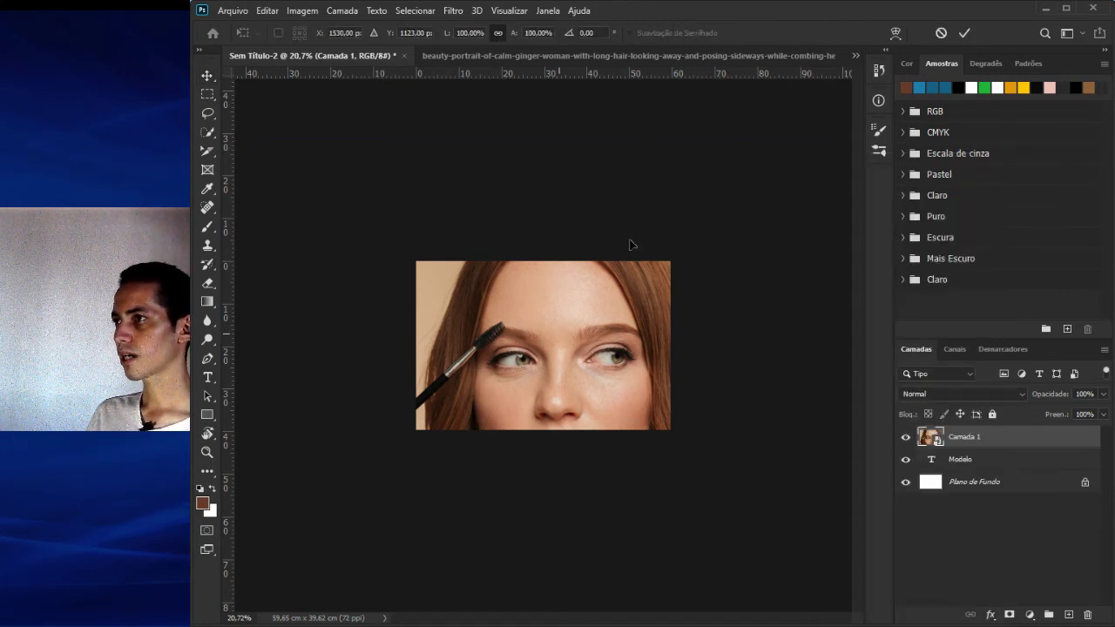
left_click_drag(645, 177, 622, 339)
left_click_drag(634, 465, 621, 358)
key("Return")
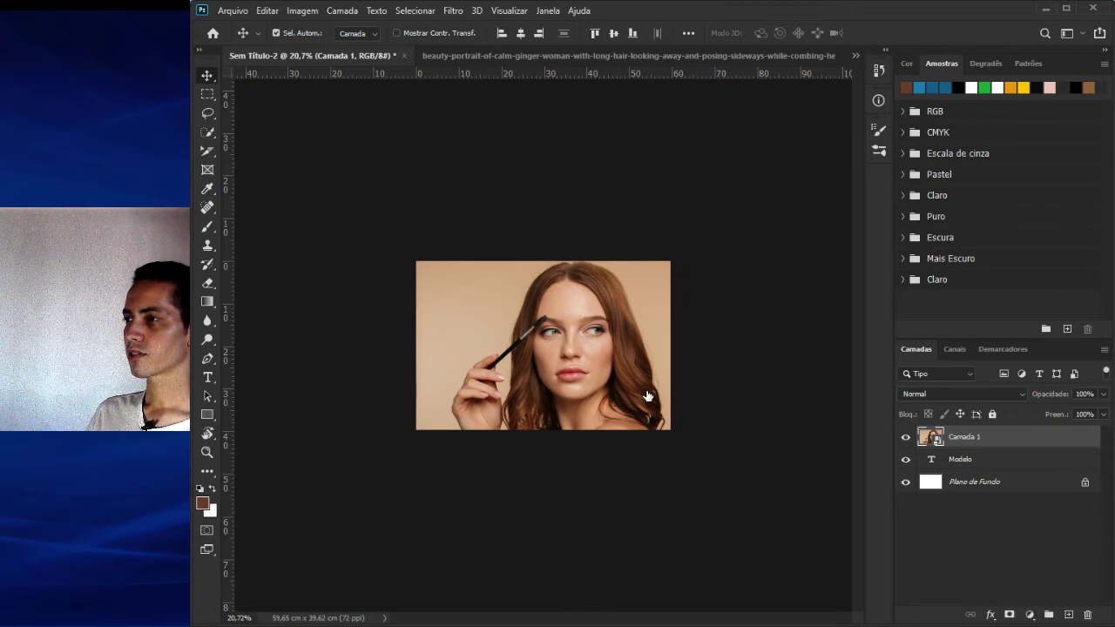
- Open the woman's smart object contents, mask out the background using Select Subject, save, and return to Sem Título-2
double_click(936, 441)
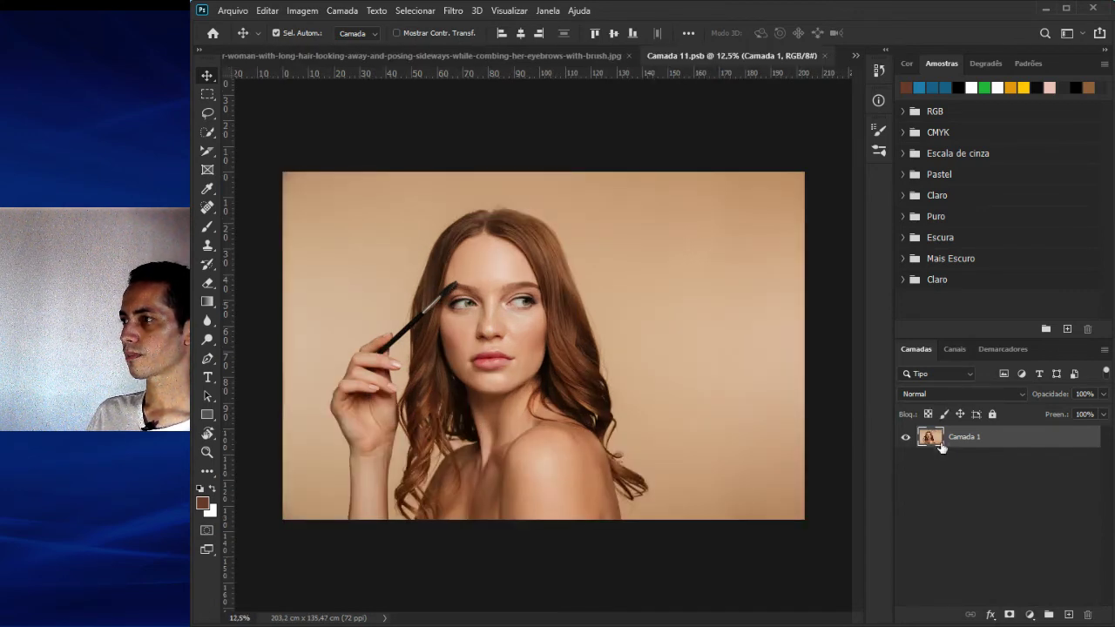
left_click(208, 133)
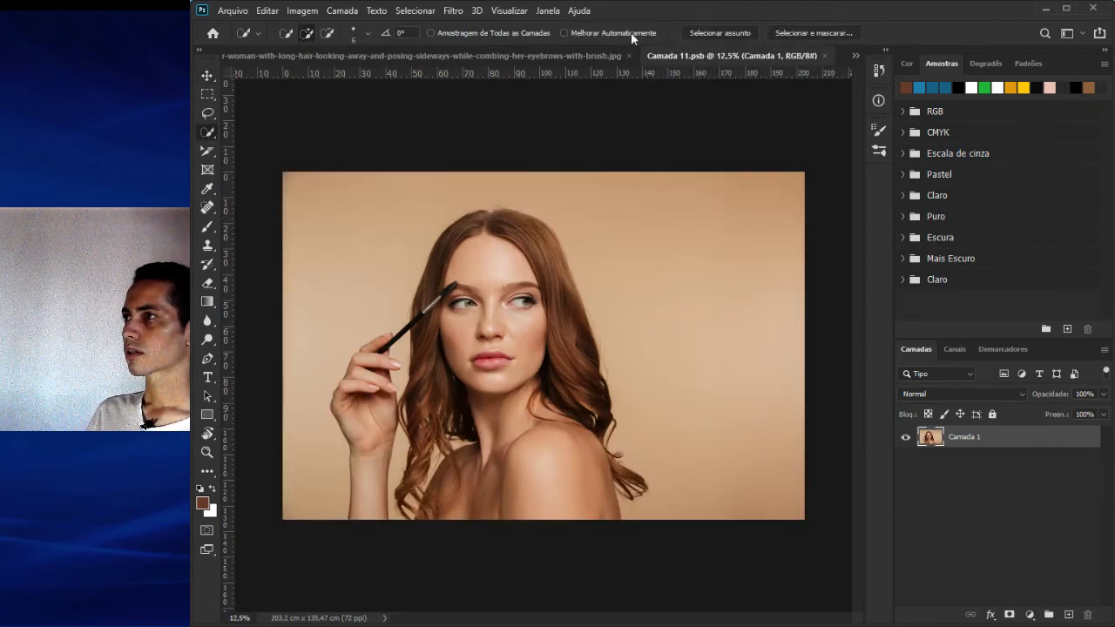
left_click(712, 35)
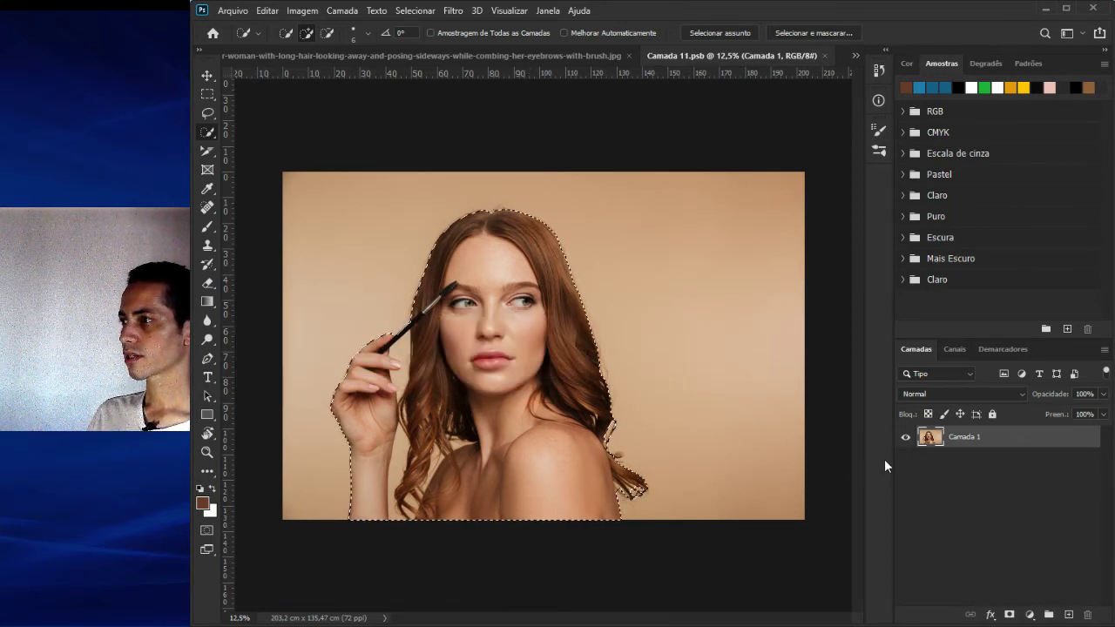
left_click(1009, 615)
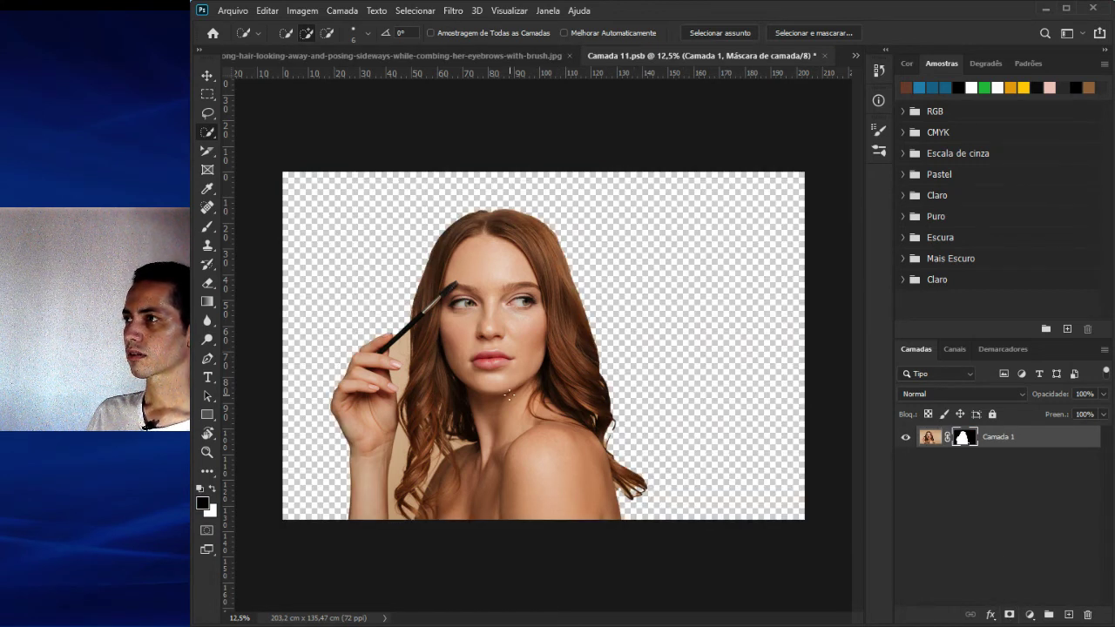
key("ctrl+s")
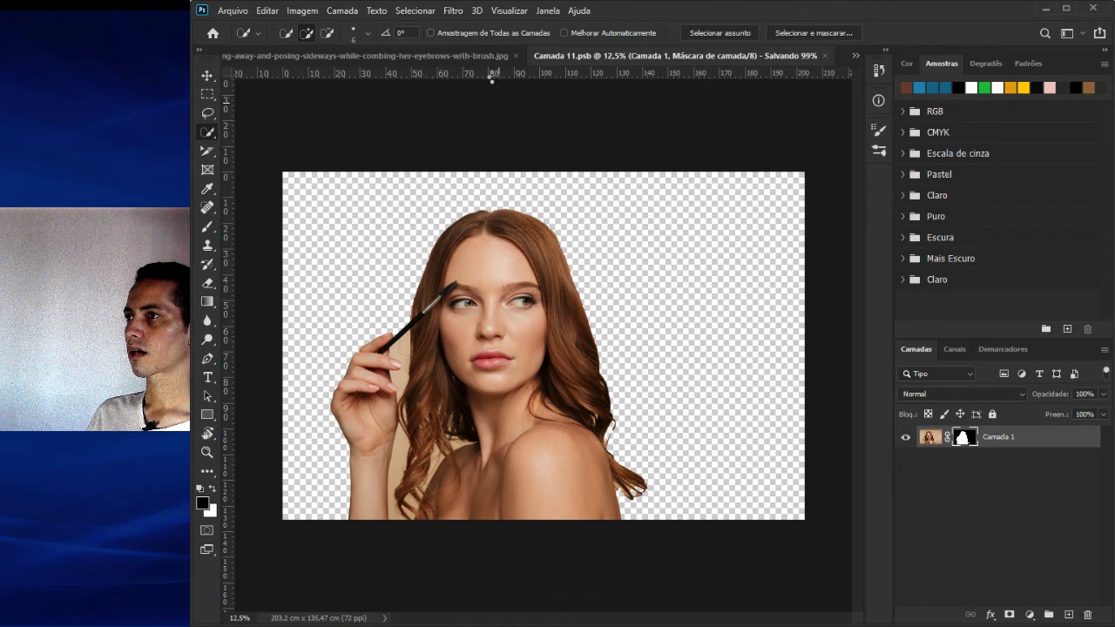
key("v")
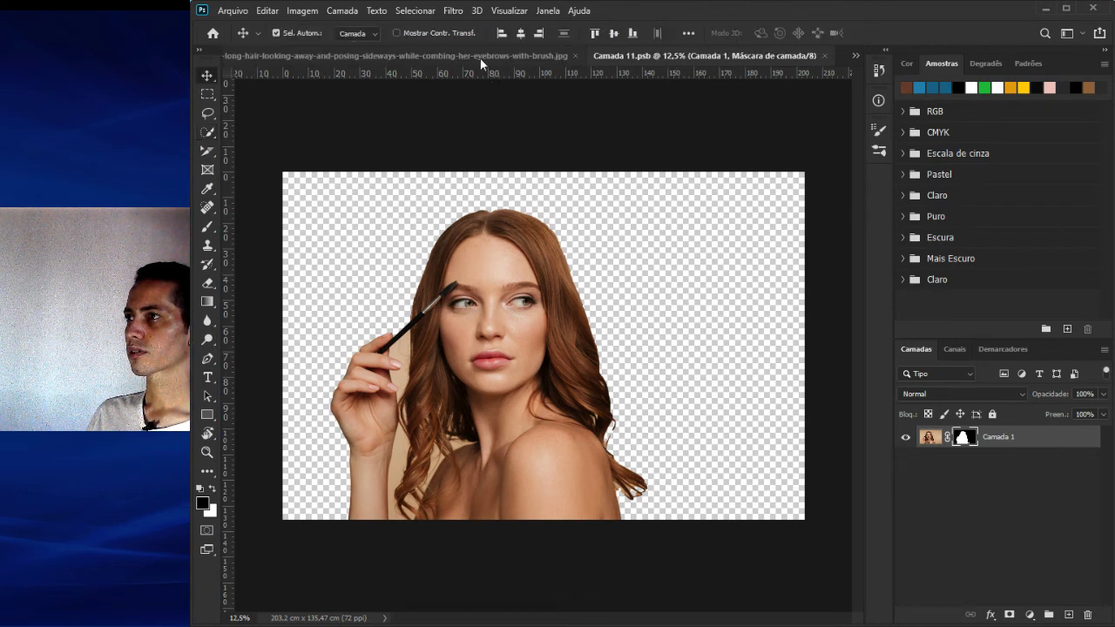
left_click(857, 54)
key("Return")
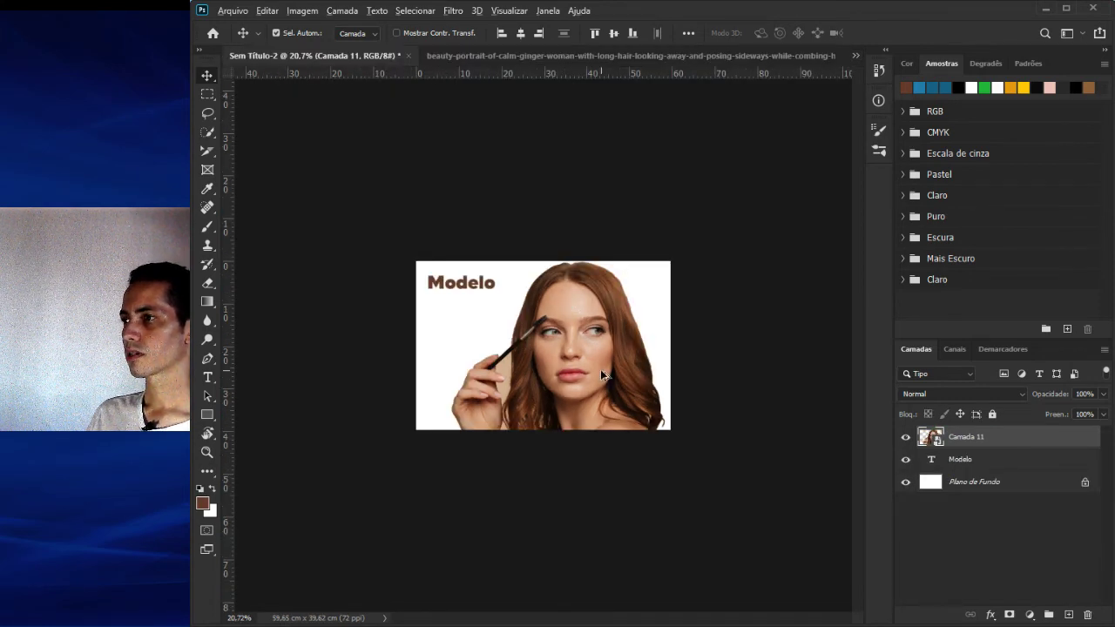
- Add a layer mask to Camada 11 and paint black with a smaller brush over the beige strip between the woman's hand and hair
scroll(599, 369, "up", 3)
scroll(569, 341, "up", 1)
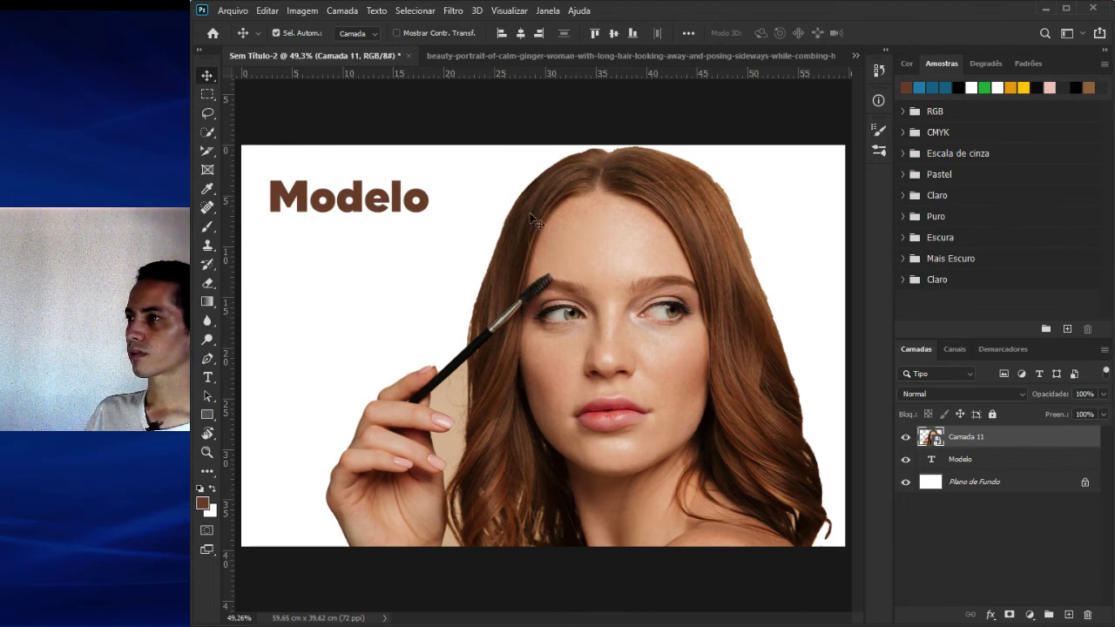
left_click(1009, 614)
key("b")
key("bracketleft")
key("bracketleft")
key("bracketleft")
key("bracketleft")
key("bracketleft")
key("bracketleft")
key("bracketleft")
key("bracketleft")
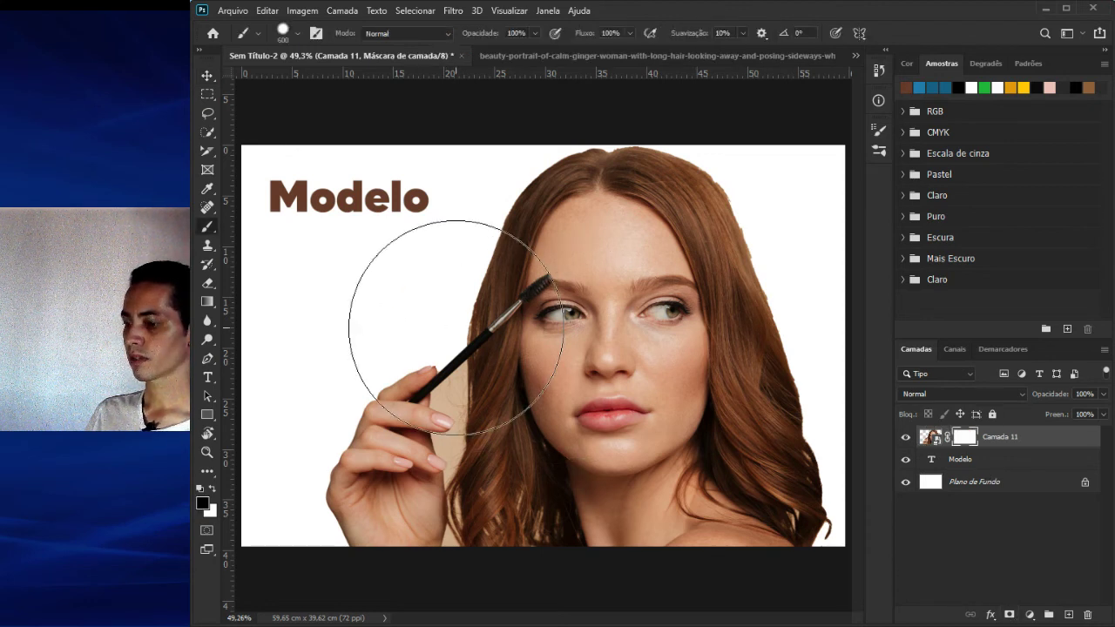
key("bracketleft")
key("bracketleft")
key("bracketleft")
key("bracketleft")
mouse_move(449, 397)
left_mouse_down()
mouse_move(451, 385)
mouse_move(452, 449)
mouse_move(461, 326)
mouse_move(448, 473)
mouse_move(431, 496)
mouse_move(453, 549)
left_mouse_up()
- Enlarge the brush to 150 and paint out the woman's hand and the outer part of the brush handle on the Camada 11 mask
key("bracketleft")
key("bracketleft")
key("bracketright")
key("bracketright")
key("bracketright")
key("bracketright")
key("bracketright")
key("bracketright")
key("bracketright")
key("bracketright")
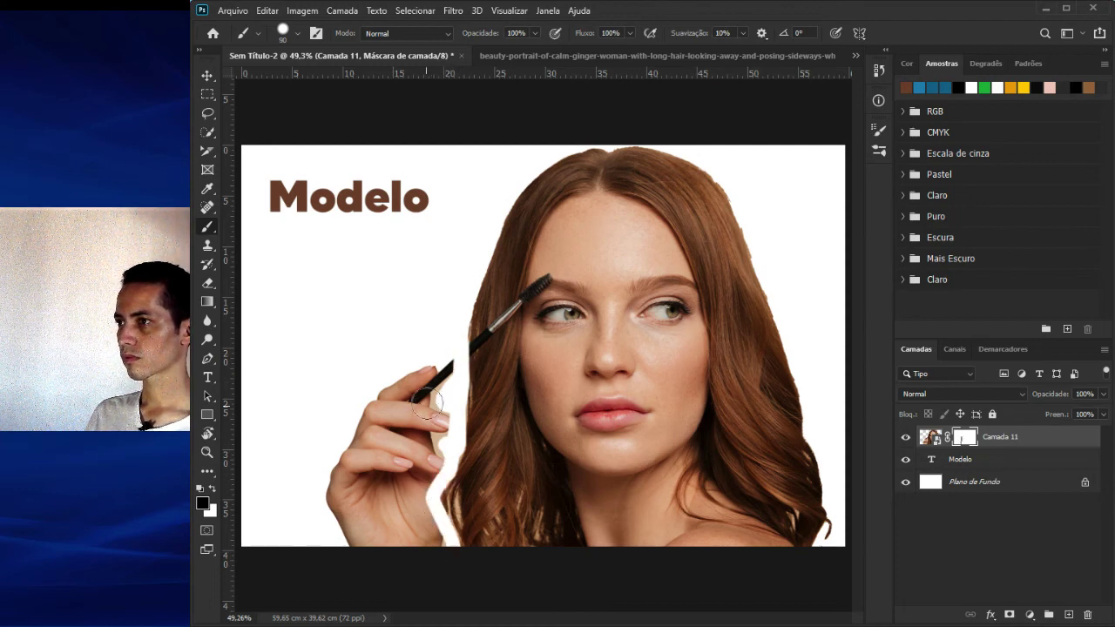
mouse_move(428, 361)
left_mouse_down()
mouse_move(439, 388)
mouse_move(431, 398)
mouse_move(417, 354)
mouse_move(336, 487)
mouse_move(381, 416)
mouse_move(334, 562)
mouse_move(341, 474)
mouse_move(394, 457)
mouse_move(415, 408)
mouse_move(426, 414)
mouse_move(430, 435)
mouse_move(405, 466)
mouse_move(398, 506)
mouse_move(416, 553)
mouse_move(425, 464)
mouse_move(381, 473)
mouse_move(349, 557)
left_mouse_up()
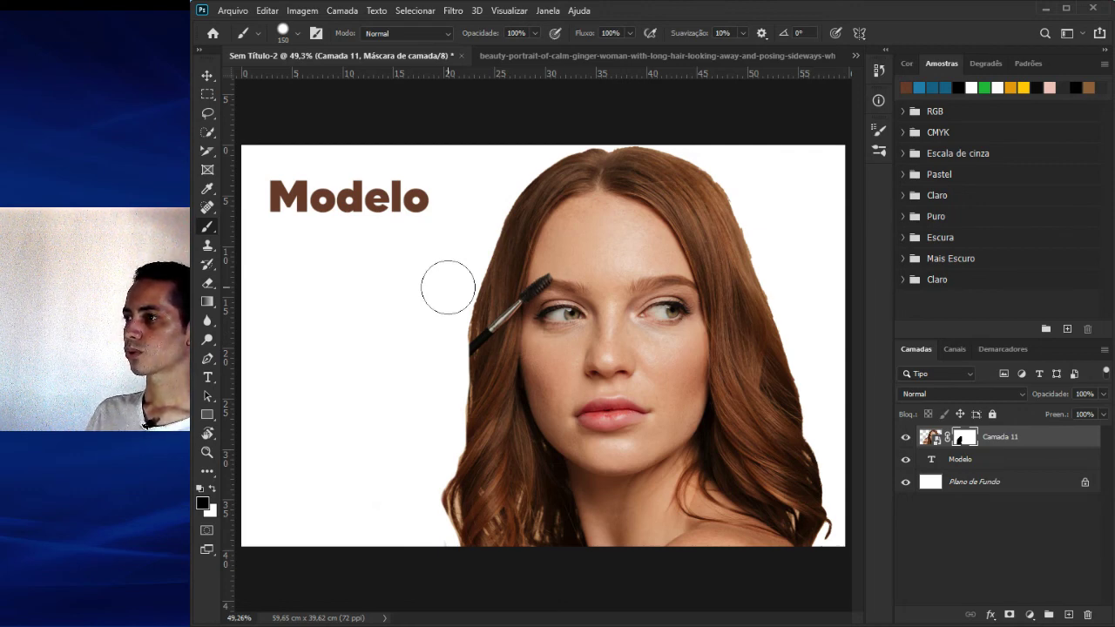
- Open the Camada 11 smart object contents to compare its mask with the outer one, and return to Sem Título-2 with the Move tool
double_click(933, 437)
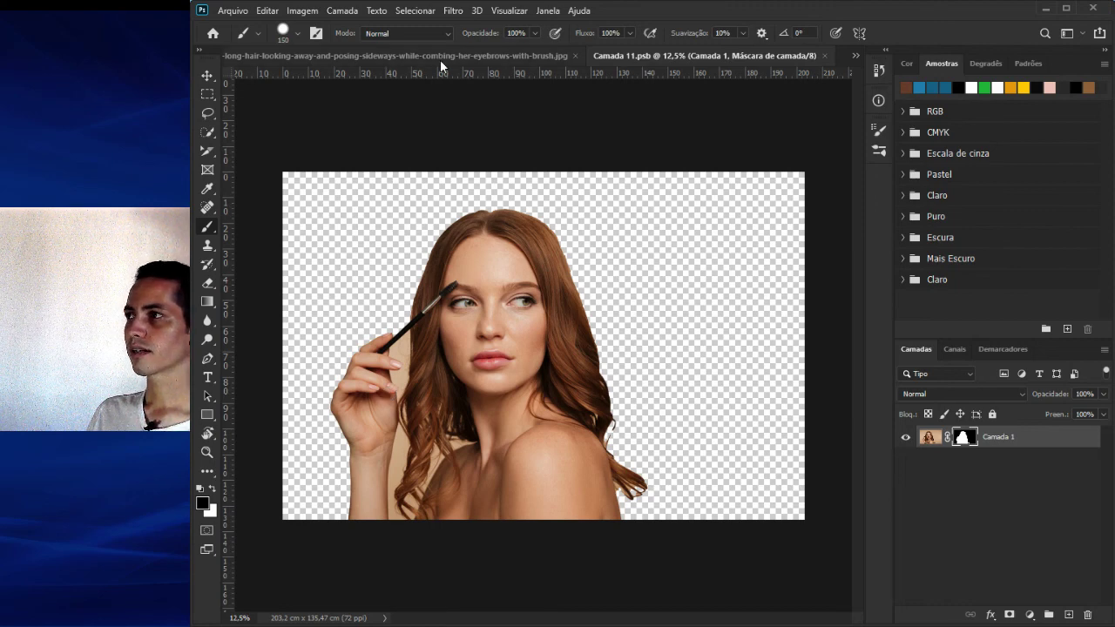
left_click(853, 55)
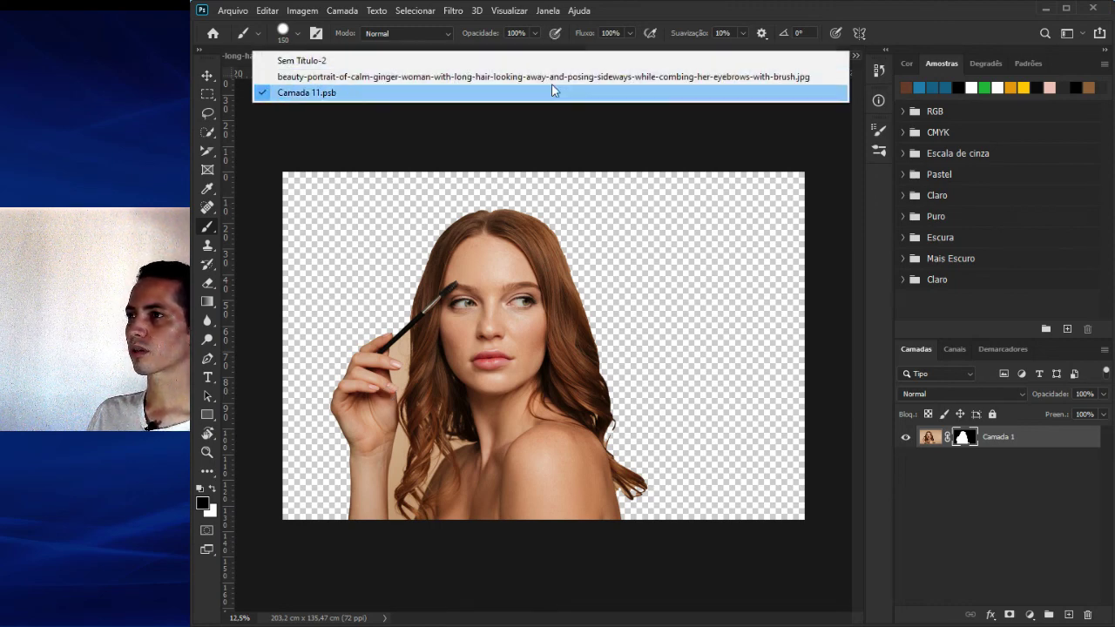
left_click(517, 63)
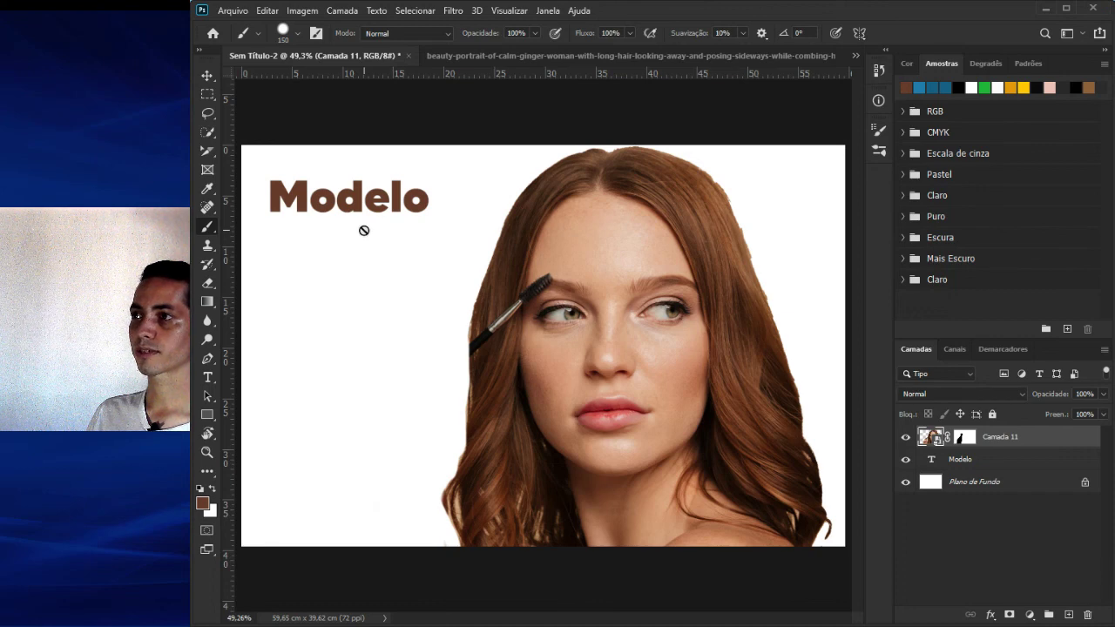
key("v")
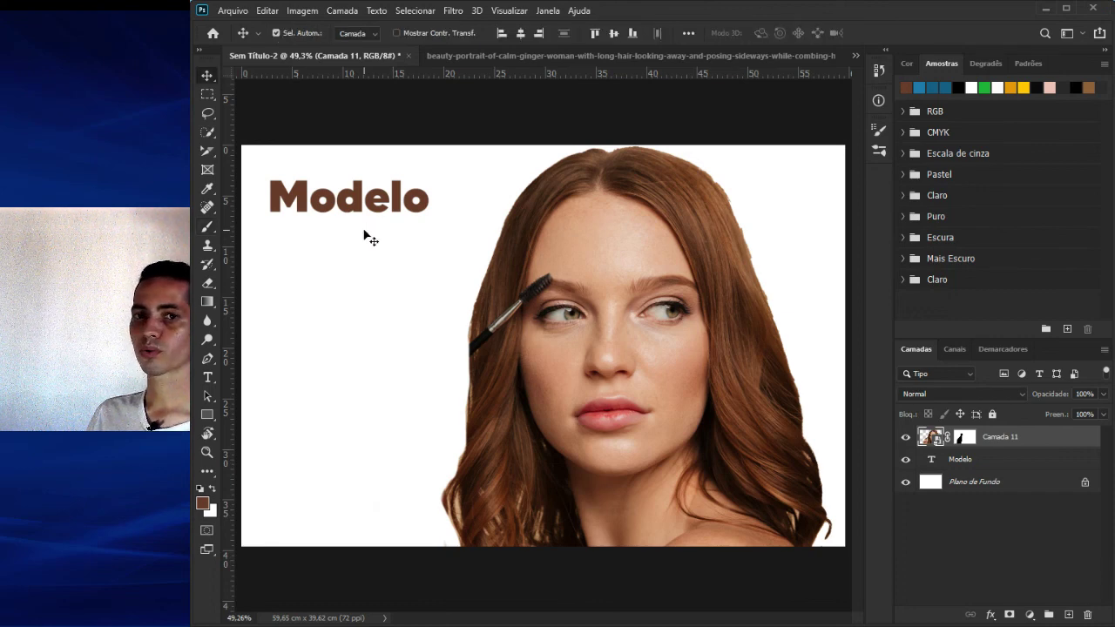